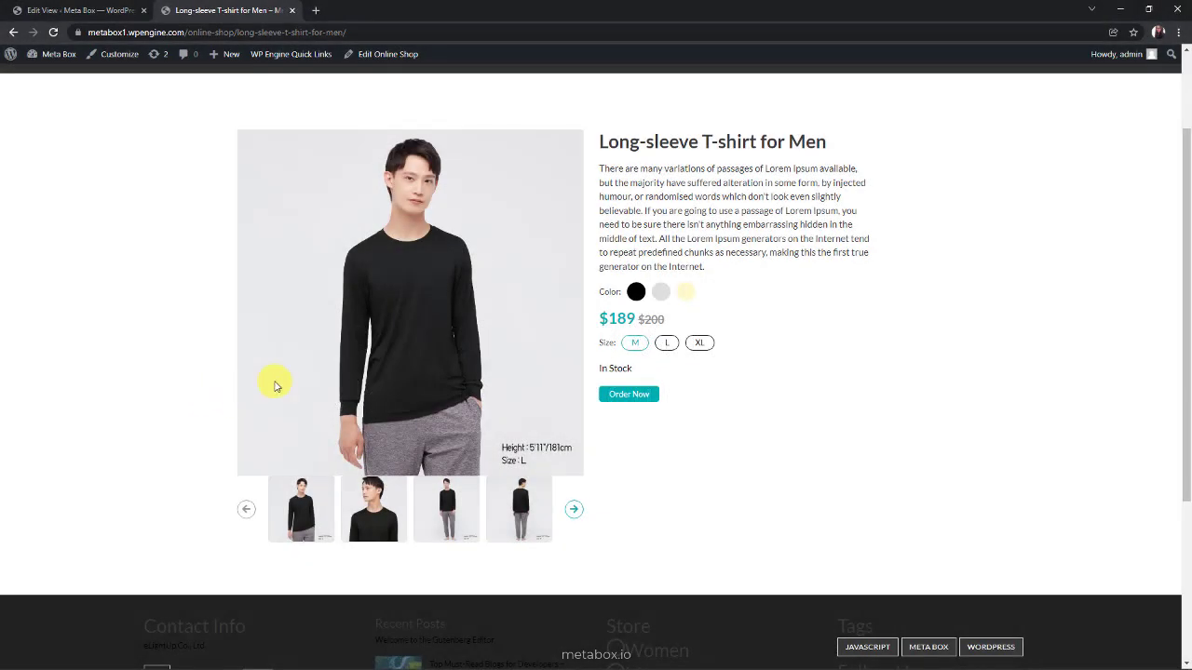
- Preview the gray, yellow and black color variations on the Long-sleeve T-shirt for Men product page
click(660, 294)
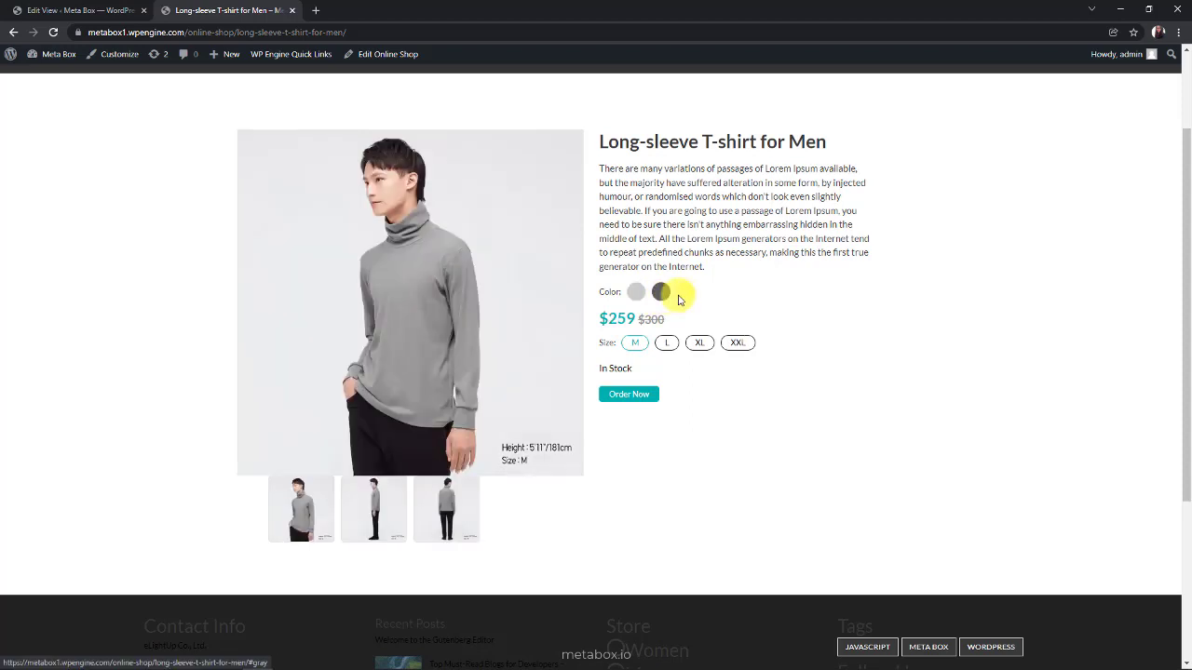
click(686, 296)
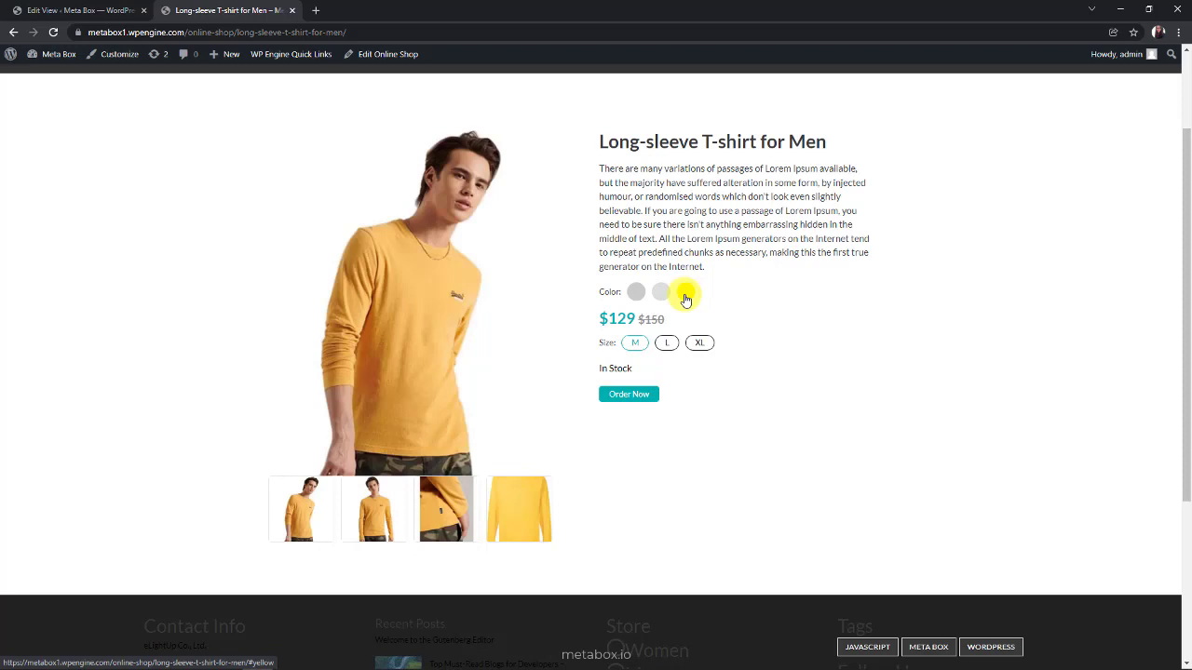
click(637, 294)
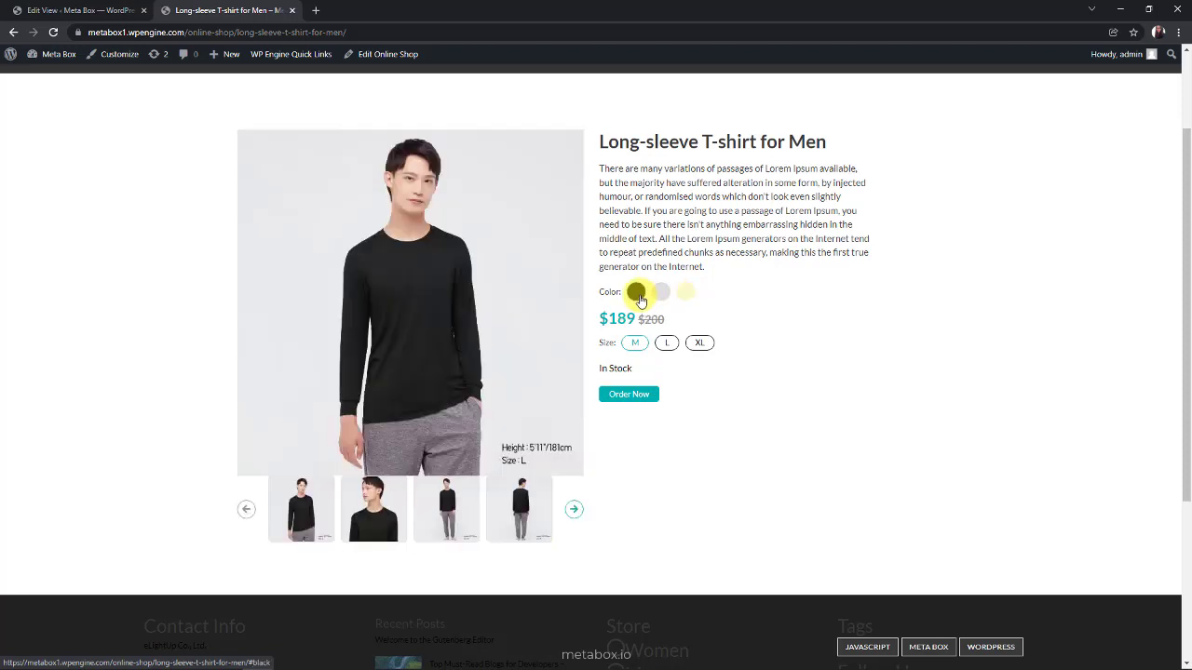
- Browse the gallery images of the black T-shirt variation, moving the thumbnails forward and back
click(382, 513)
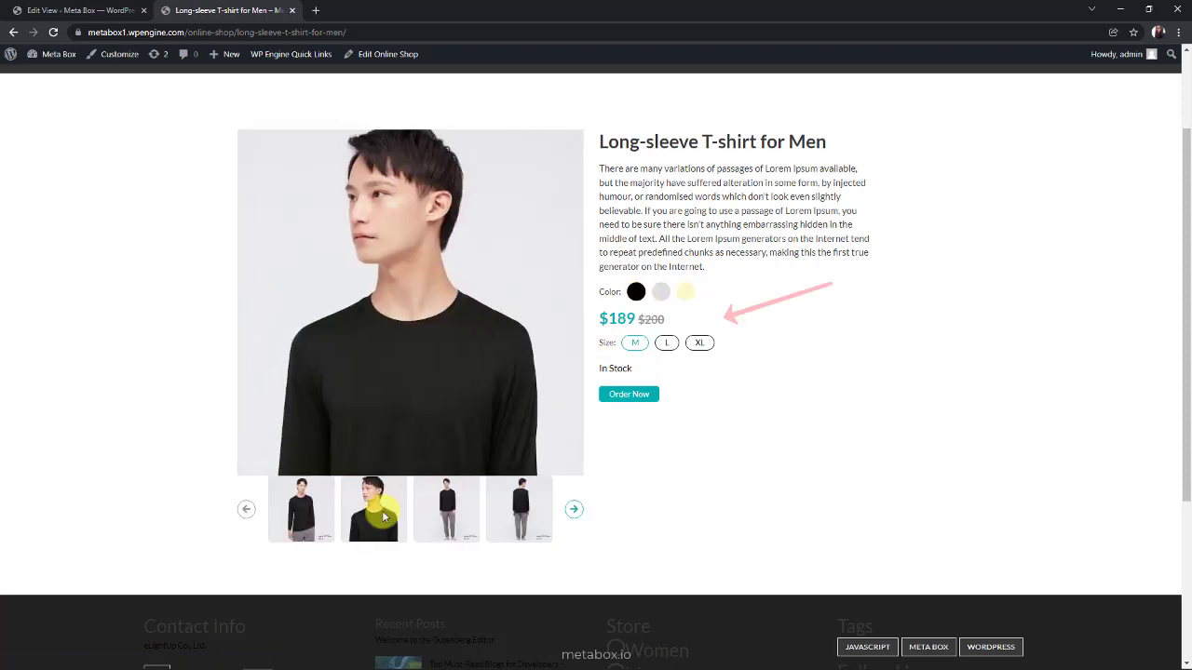
click(434, 523)
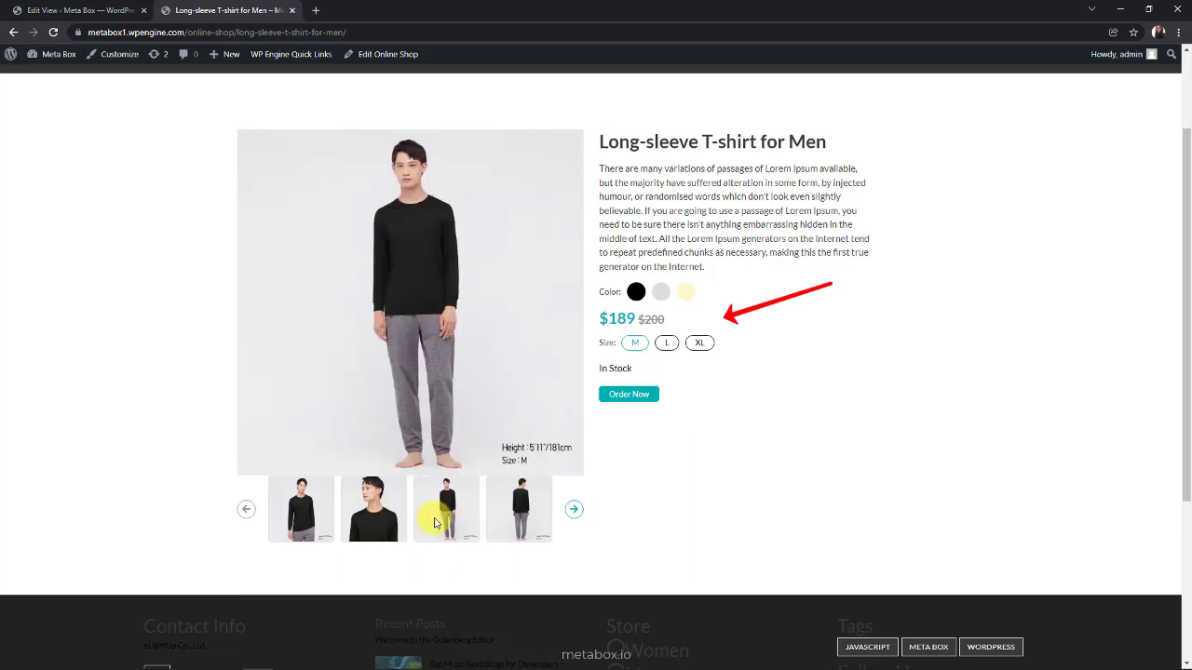
click(507, 527)
click(571, 513)
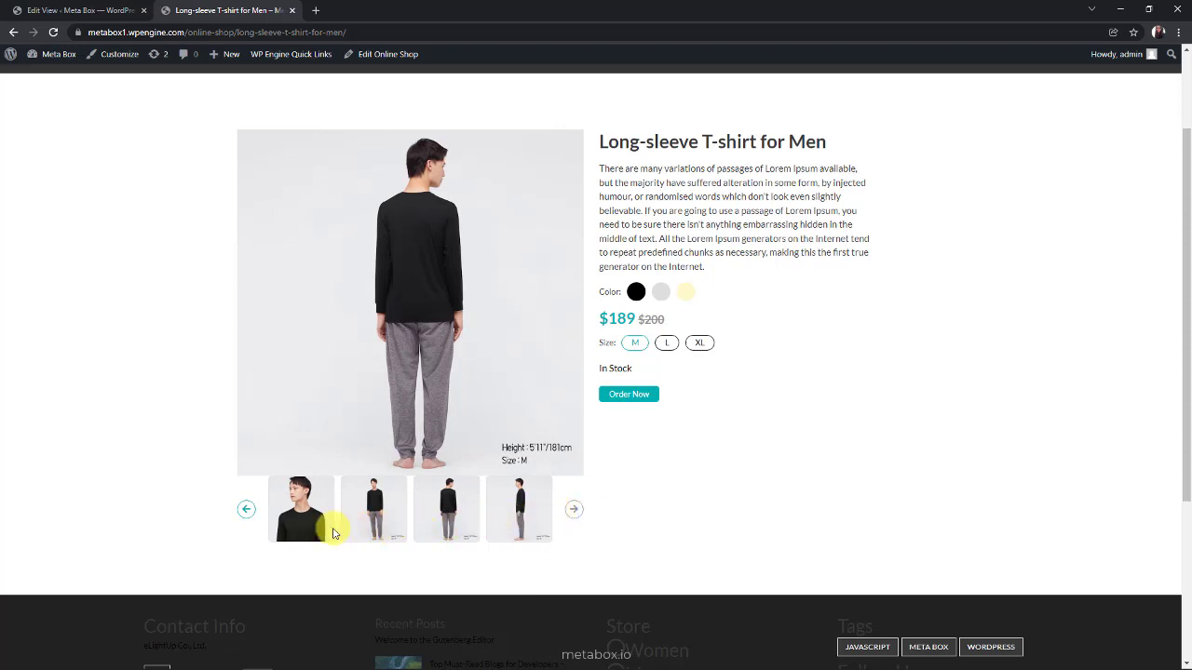
click(247, 512)
click(281, 524)
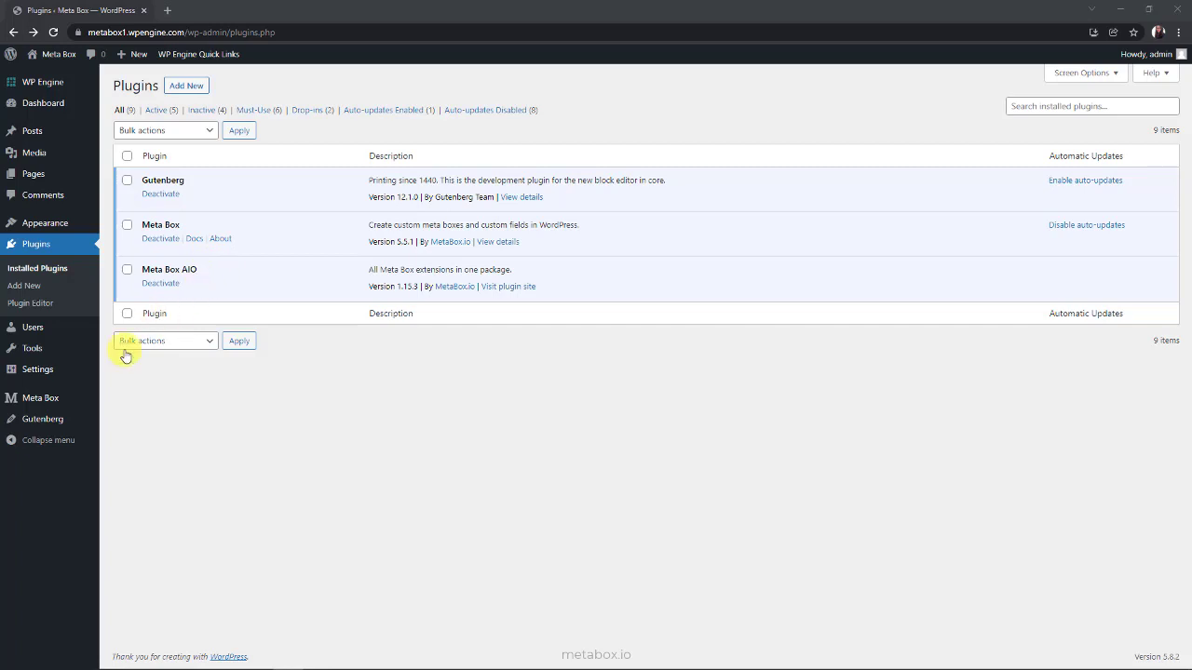
- Open the Meta Box extensions list and review which extensions are enabled
mouse_move(48, 398)
click(128, 539)
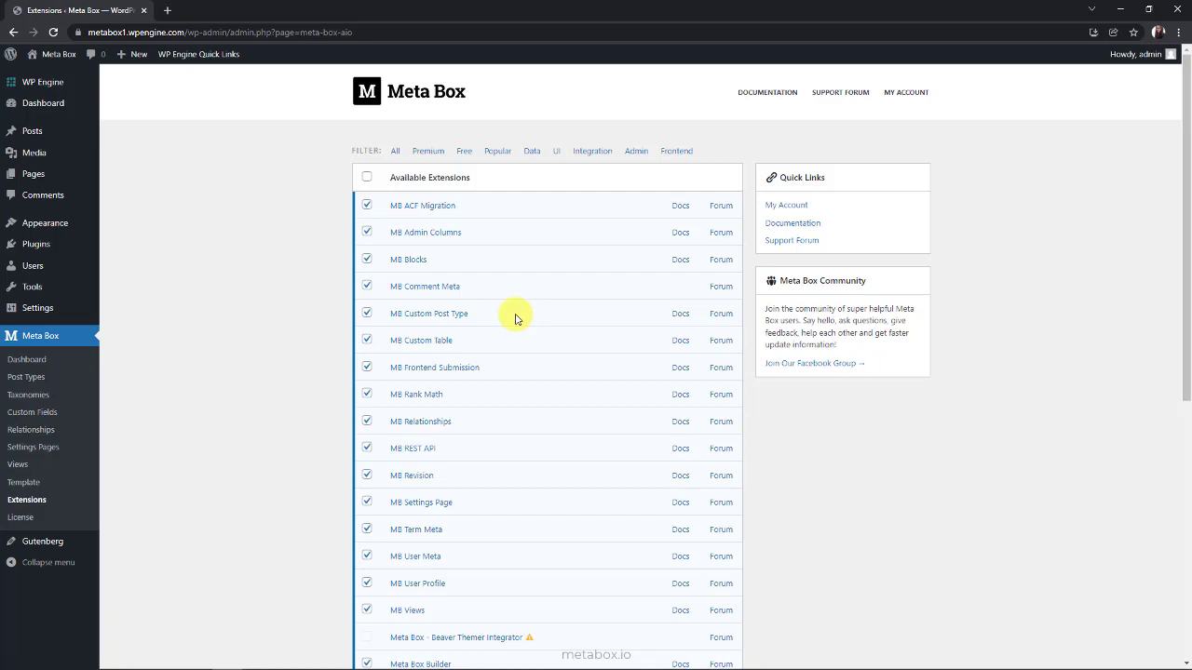
scroll(514, 317, down, 3)
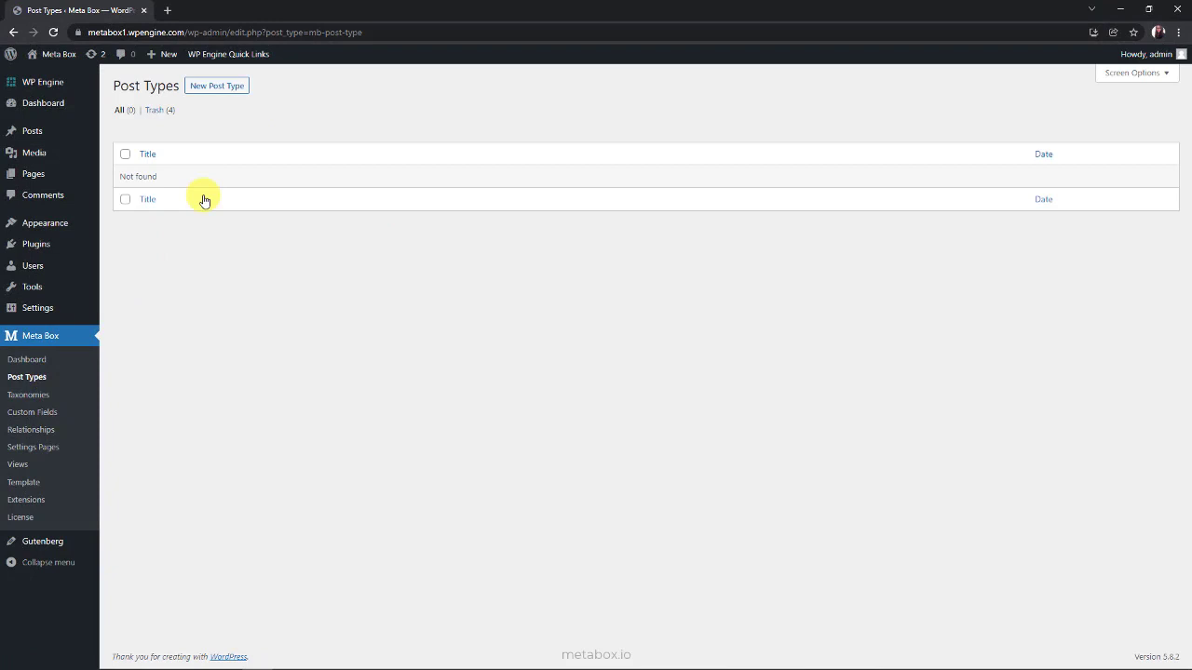
- Create and publish a custom post type with plural name "Online Shops" and singular name "Online Shop"
click(216, 87)
click(434, 156)
text(Online Shops)
click(437, 191)
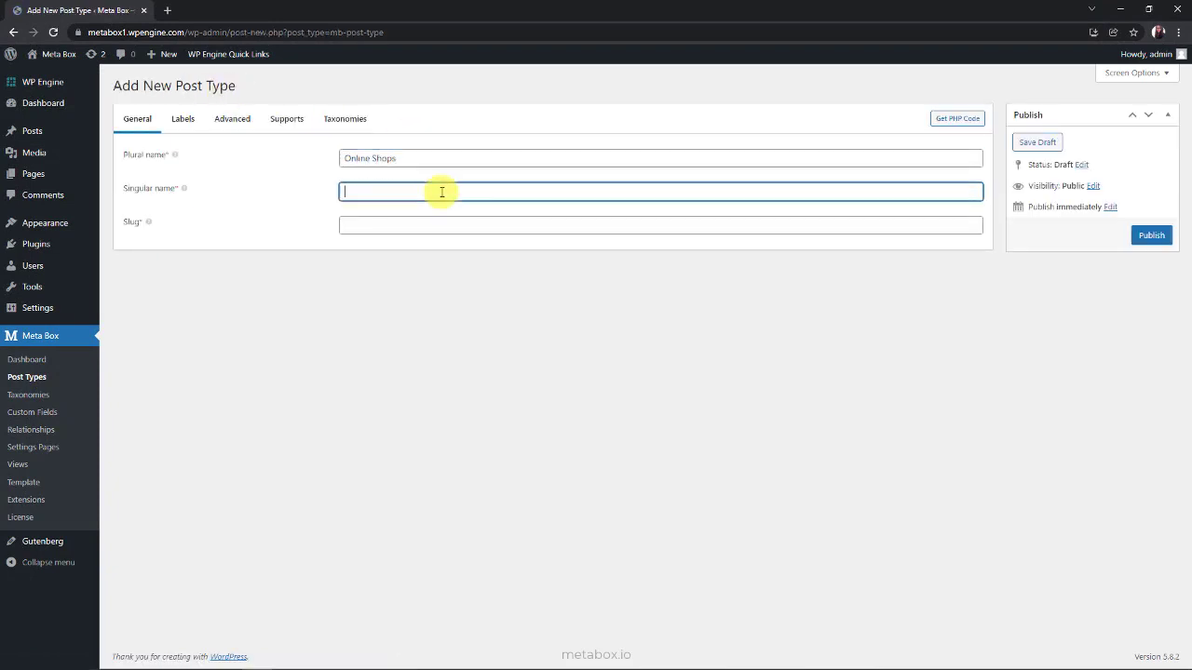
text(Online Shop)
click(1149, 244)
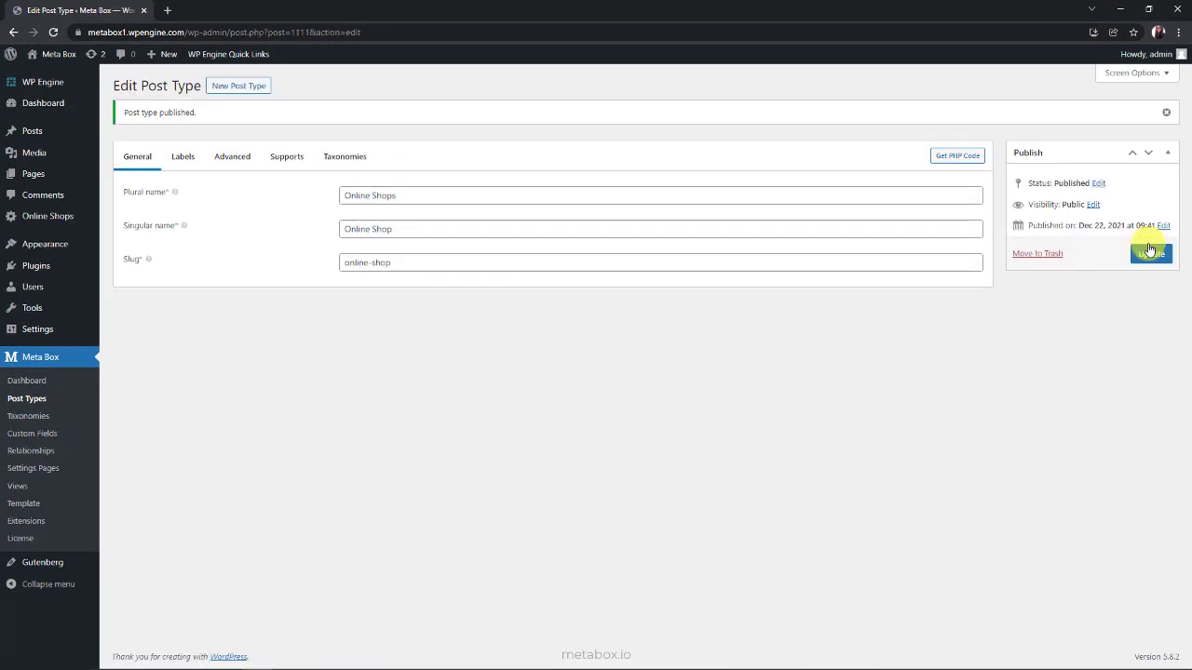
mouse_move(78, 226)
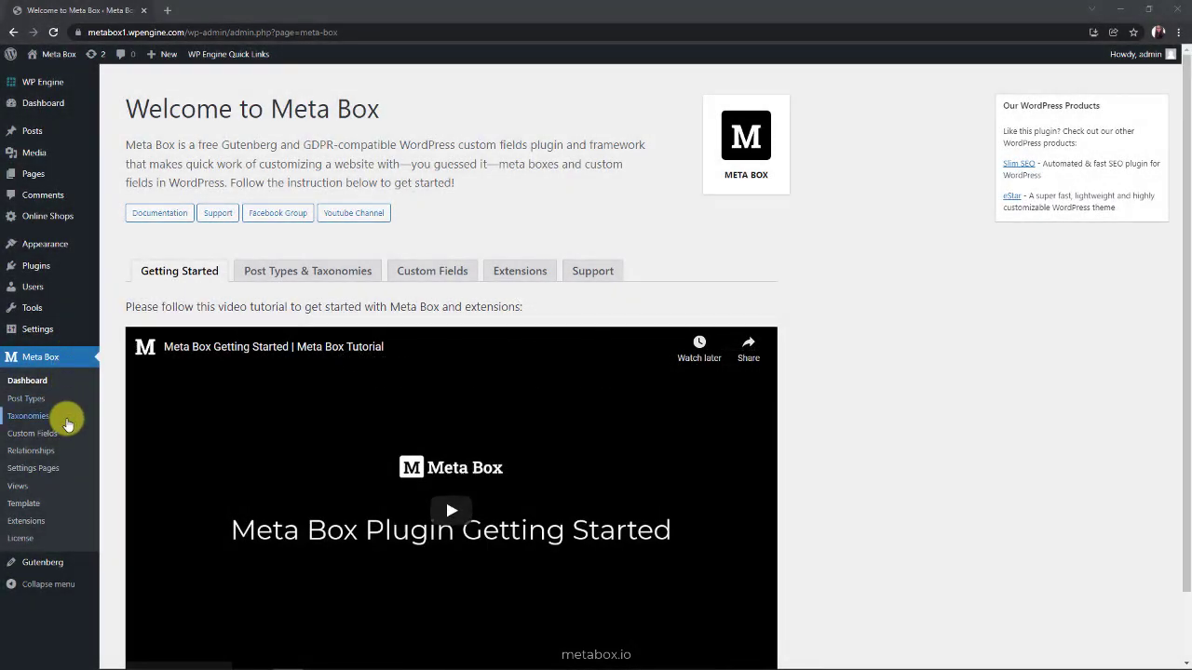
- Start a new Meta Box custom field group titled "Product Details"
click(65, 435)
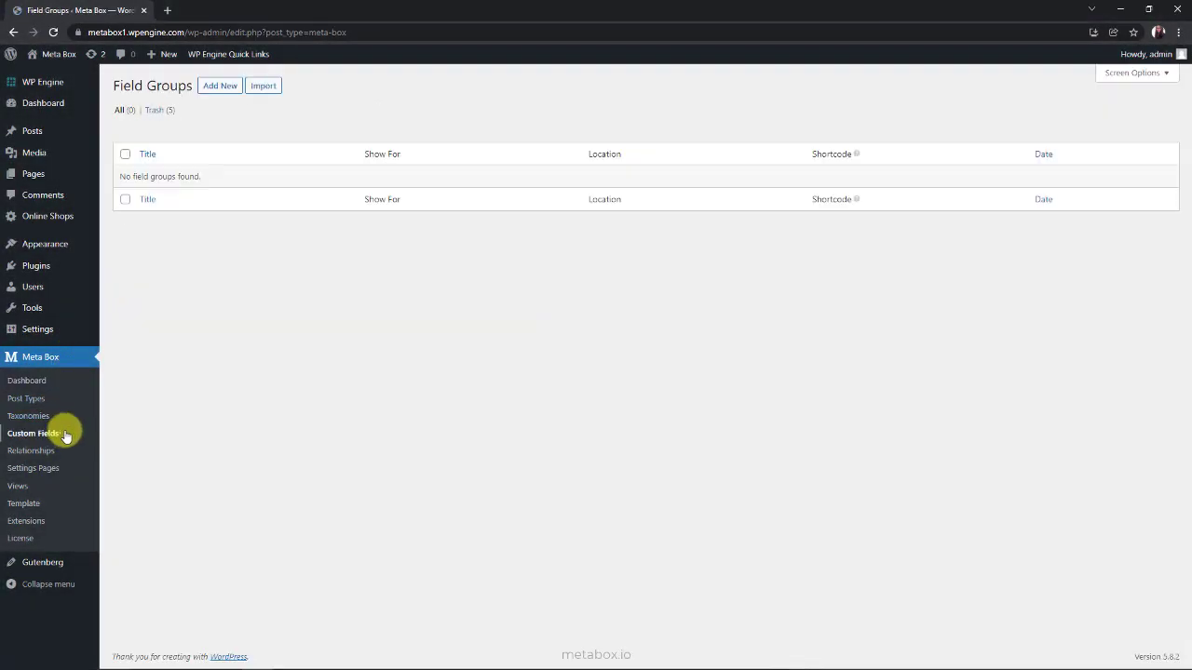
click(224, 89)
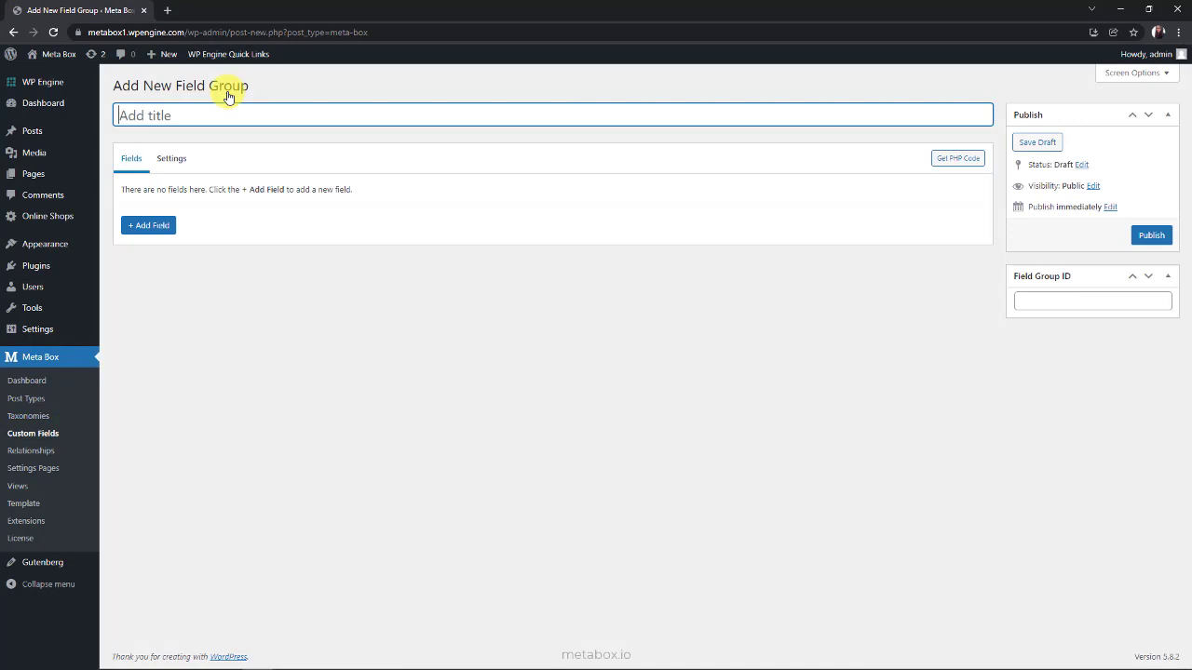
text(Product Details)
- Add a Switch field labelled "Does This Product Have Variations?" to the field group
click(150, 228)
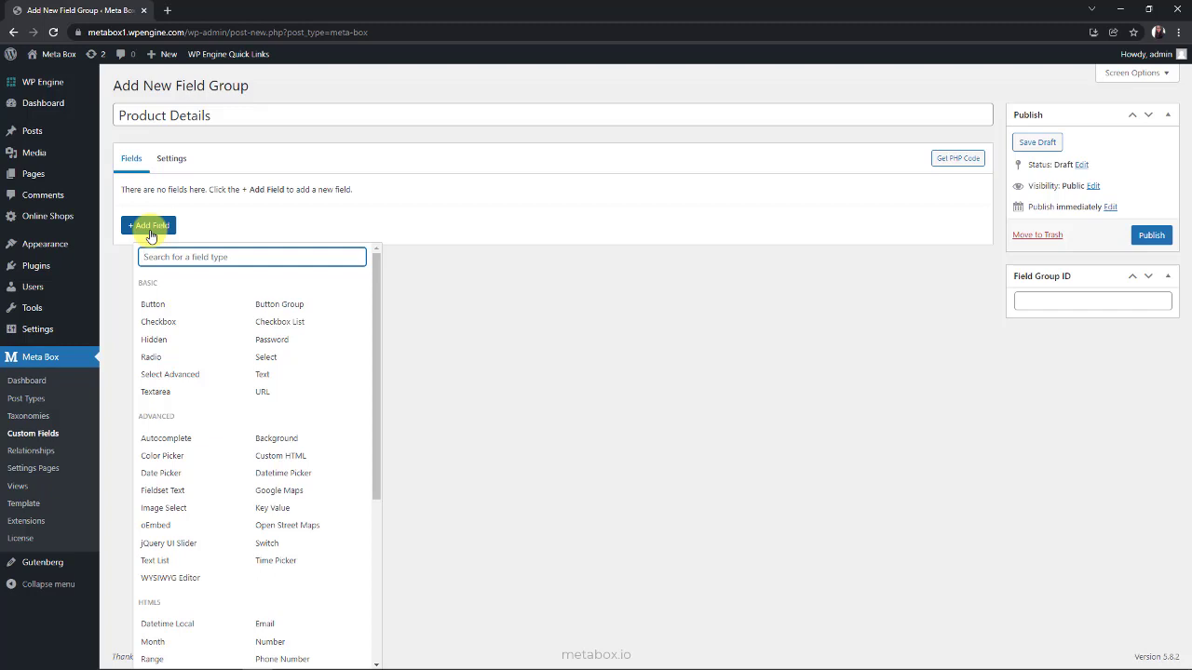
text(switch)
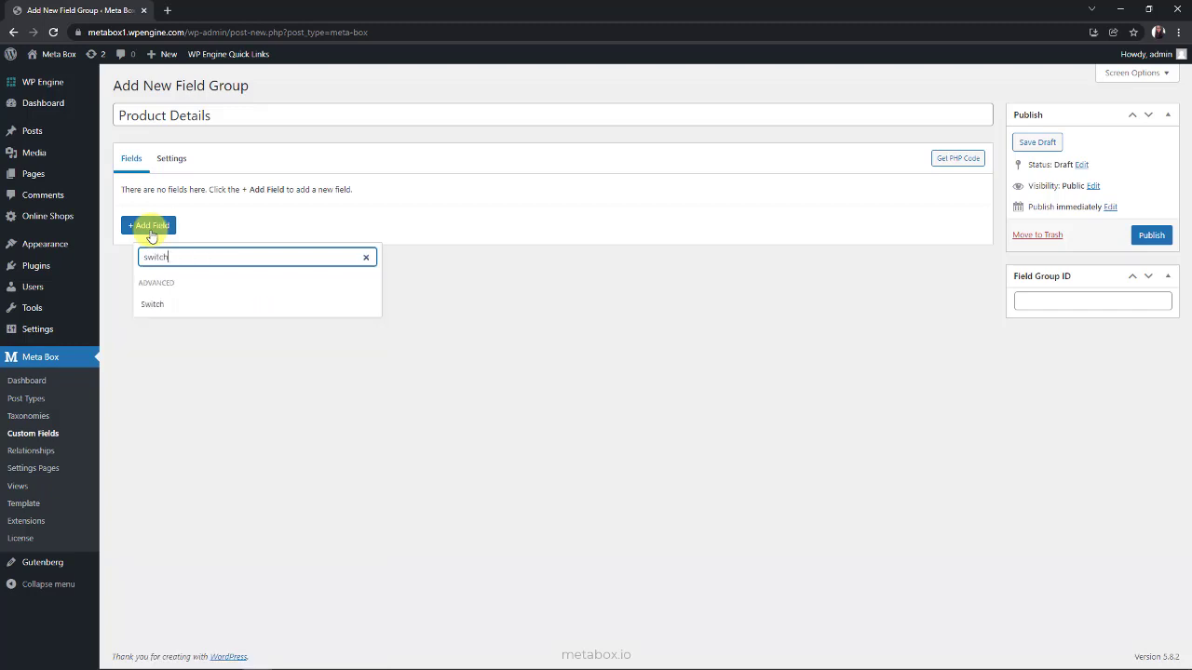
click(166, 304)
text(Does T)
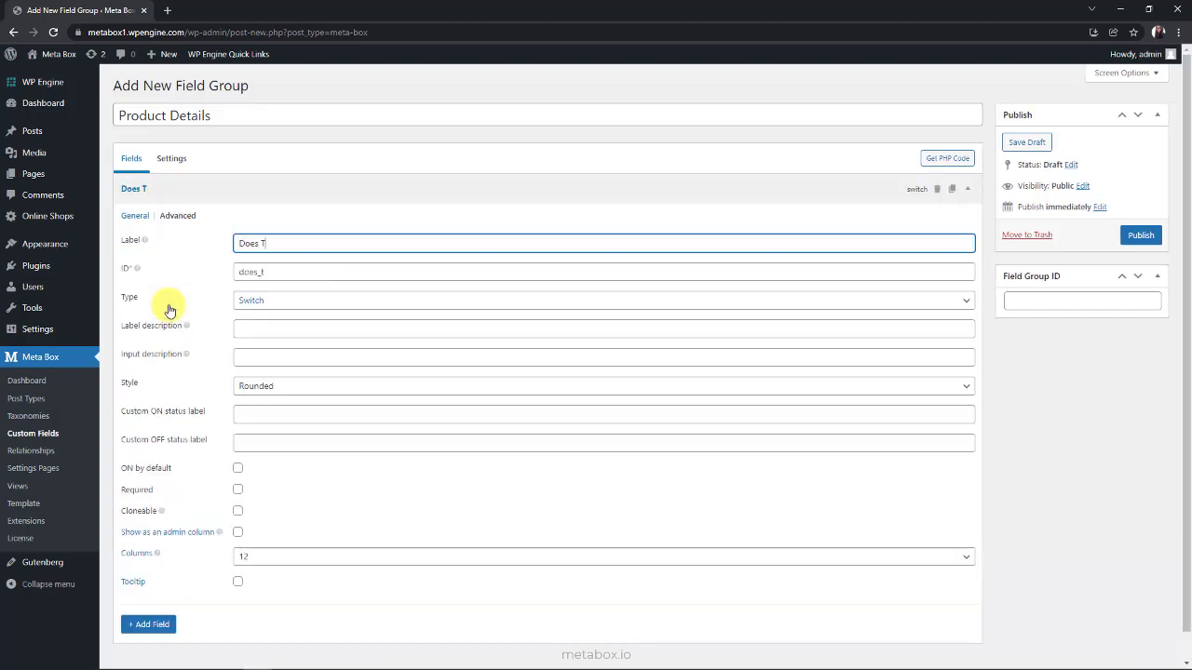
text(his Product Have Variations?)
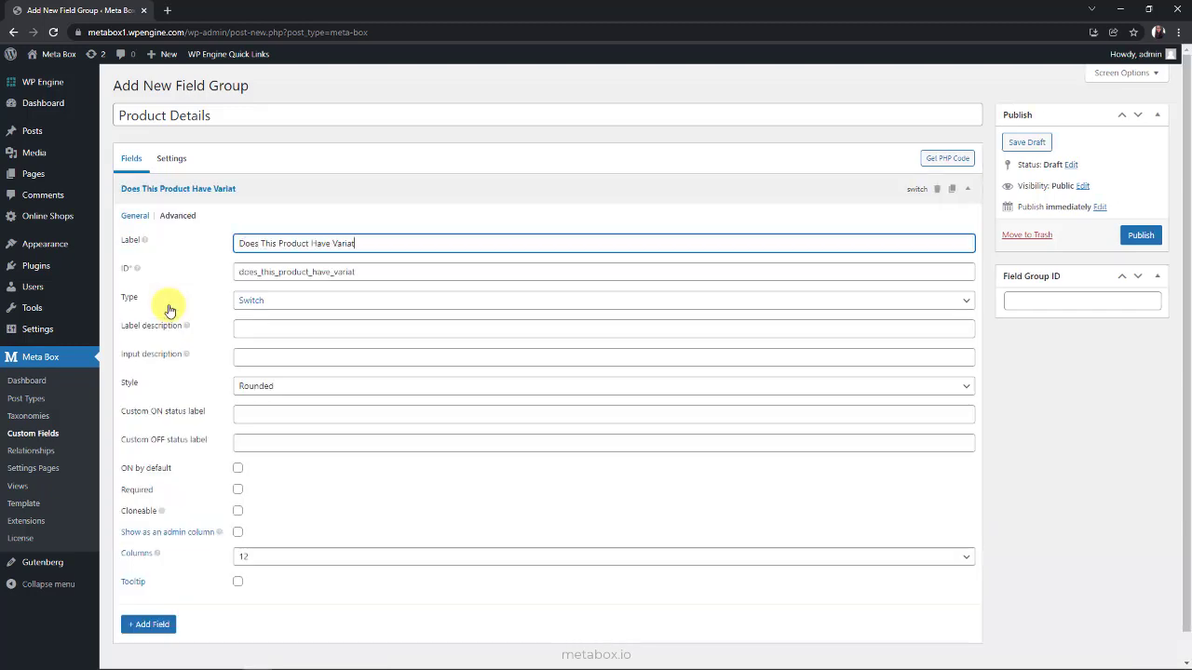
- Set the switch field's custom ON status label to "Yes" and OFF status label to "No", and collapse its settings
click(263, 414)
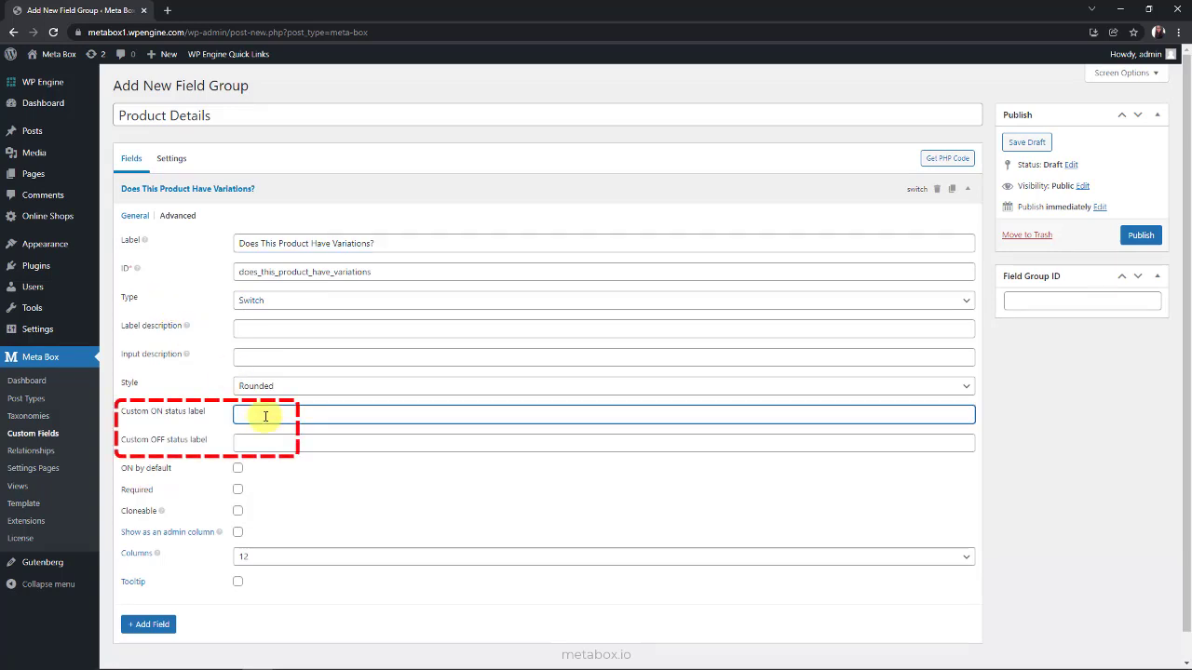
text(Yes)
click(269, 441)
text(No)
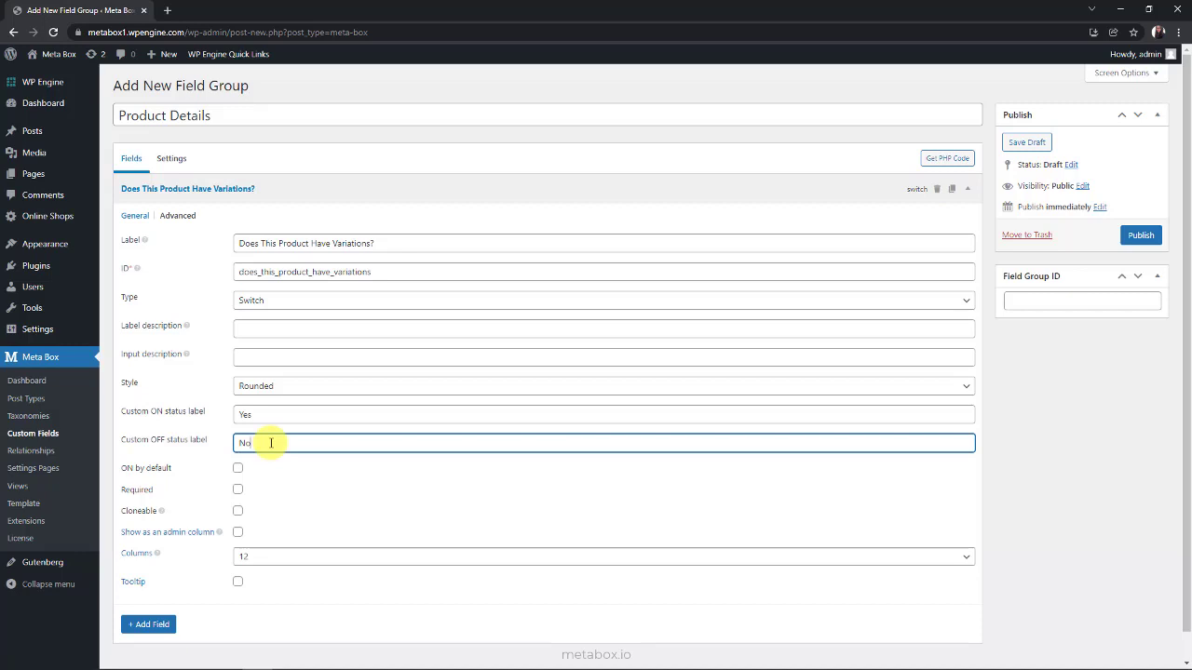
click(278, 195)
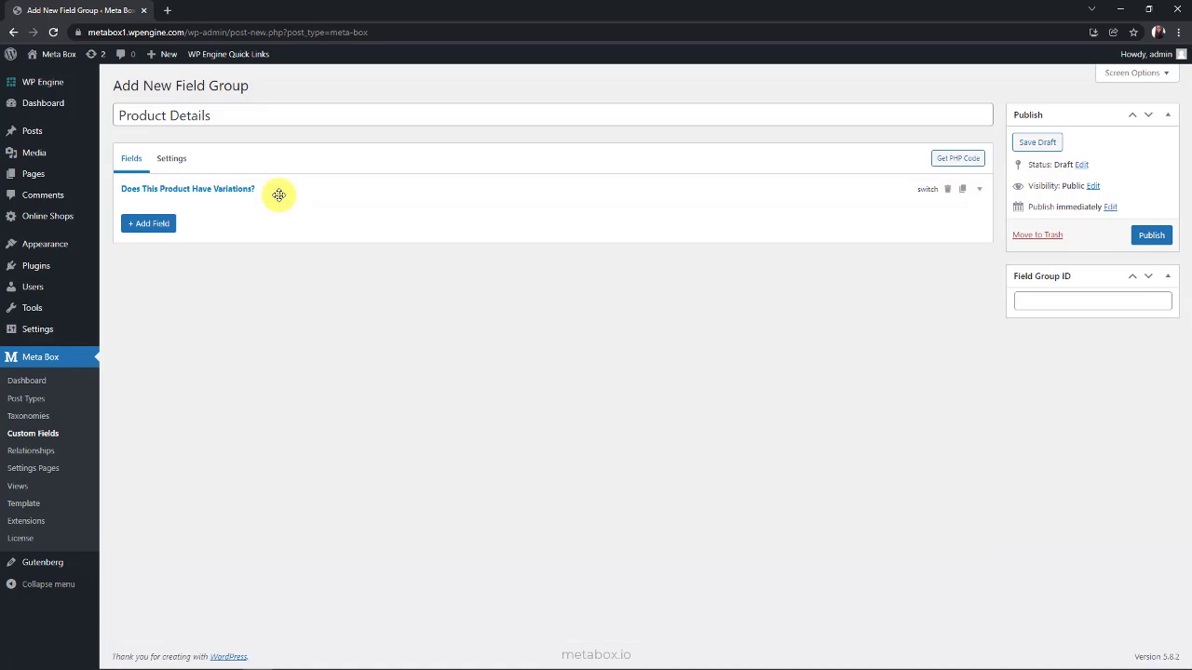
- Add a Group field labelled "Simple Product" below the switch field
click(148, 224)
click(169, 356)
text(Simple Product)
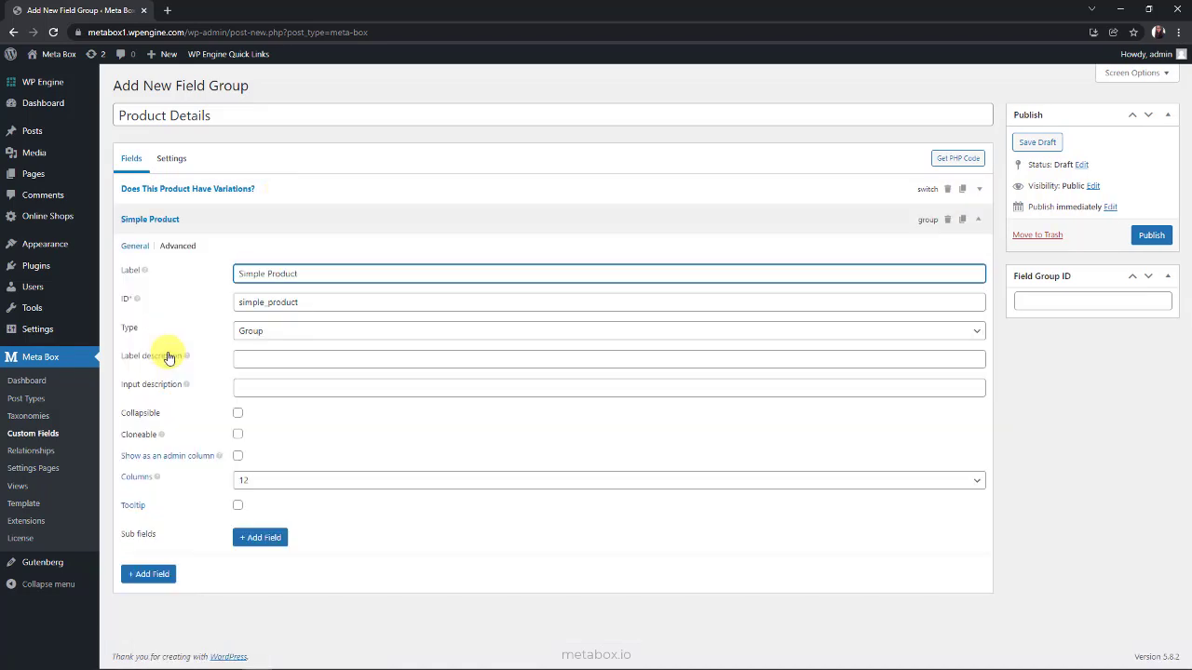
- Add a required Image Advanced subfield labelled "Product Images" to the Simple Product group
click(260, 537)
text(ima)
click(373, 490)
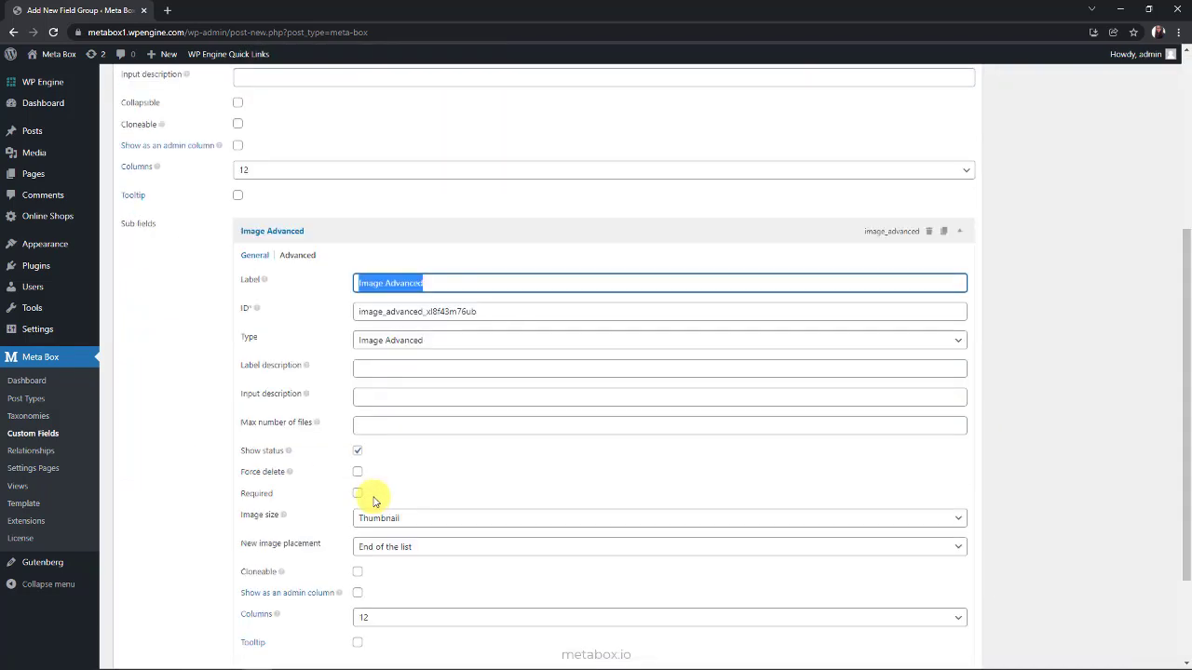
text(Product Images)
click(358, 493)
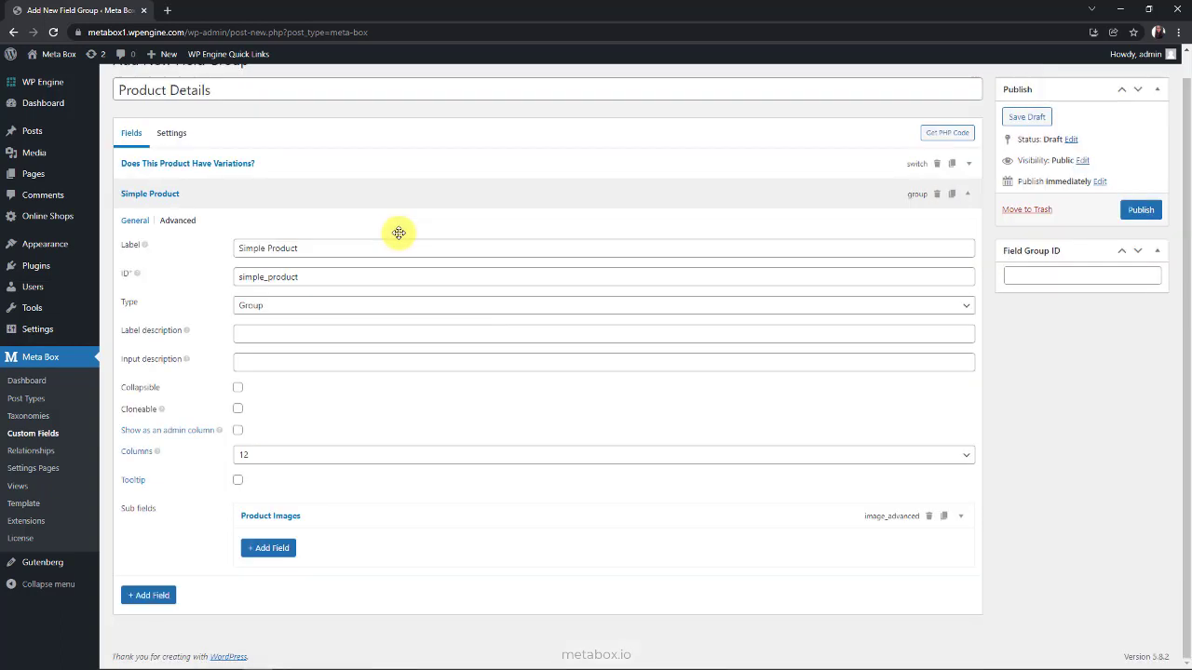
- Add a Checkbox List subfield labelled "Size" to the Simple Product group
click(274, 549)
text(check)
click(393, 550)
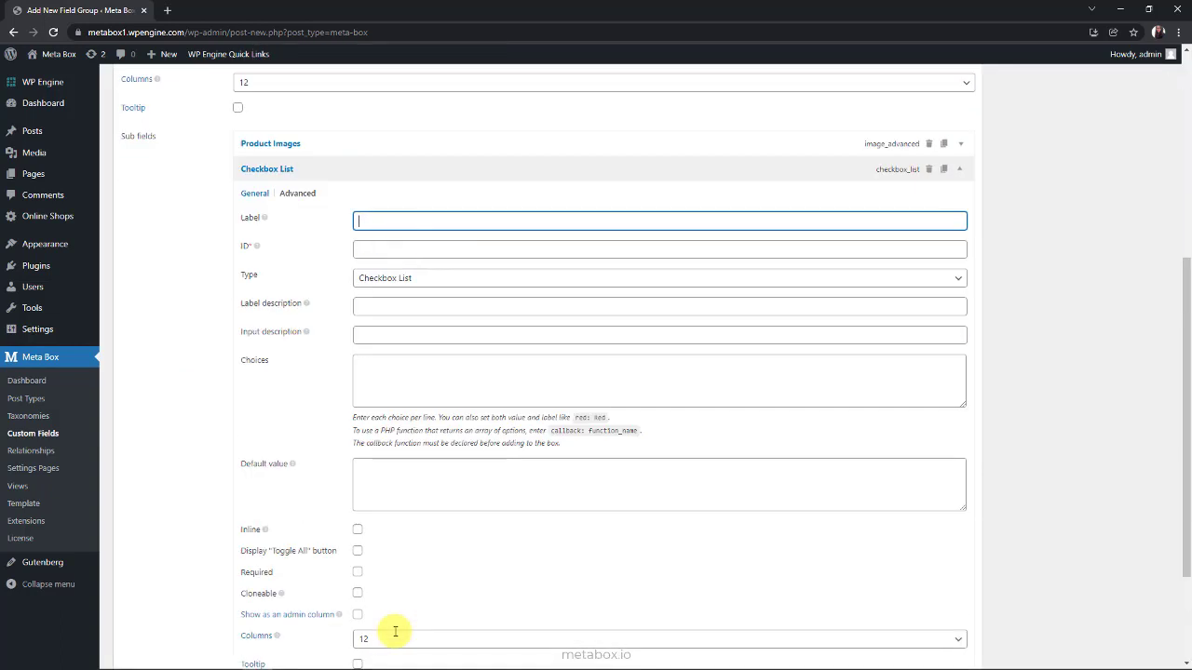
text(Size)
- Enter the Size choices s: S, m: M, l: L, xl: XL and xxl: XXL on separate lines, and make the field required
click(511, 392)
text(s: S)
key(Return)
text(m: M)
key(Return)
text(l: )
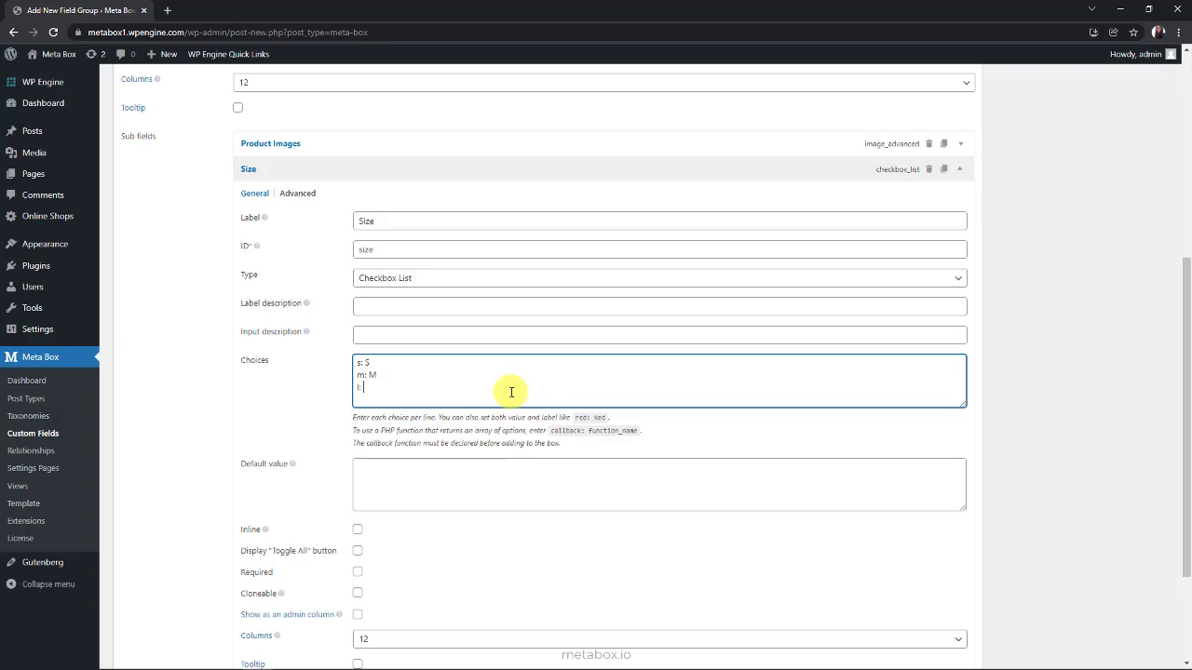
text(L)
key(Return)
text(xl: XL)
key(Return)
text(xxl: XXL)
click(359, 573)
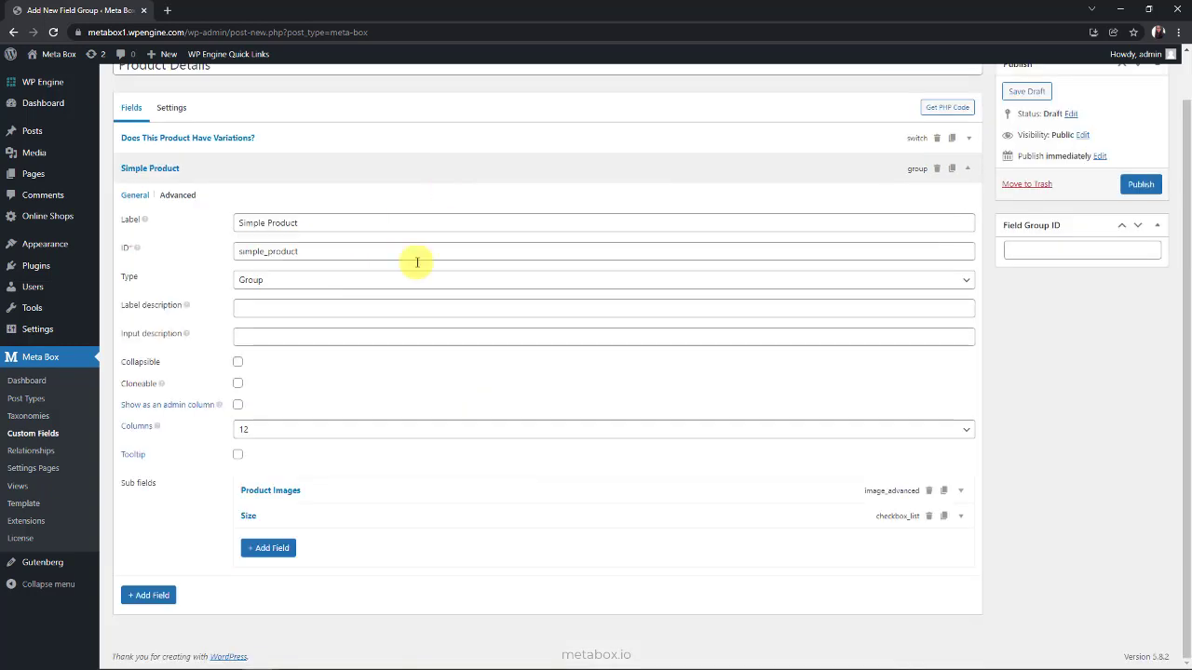
- Add a required Text subfield labelled "Original Price" to the Simple Product group
click(271, 548)
text(text)
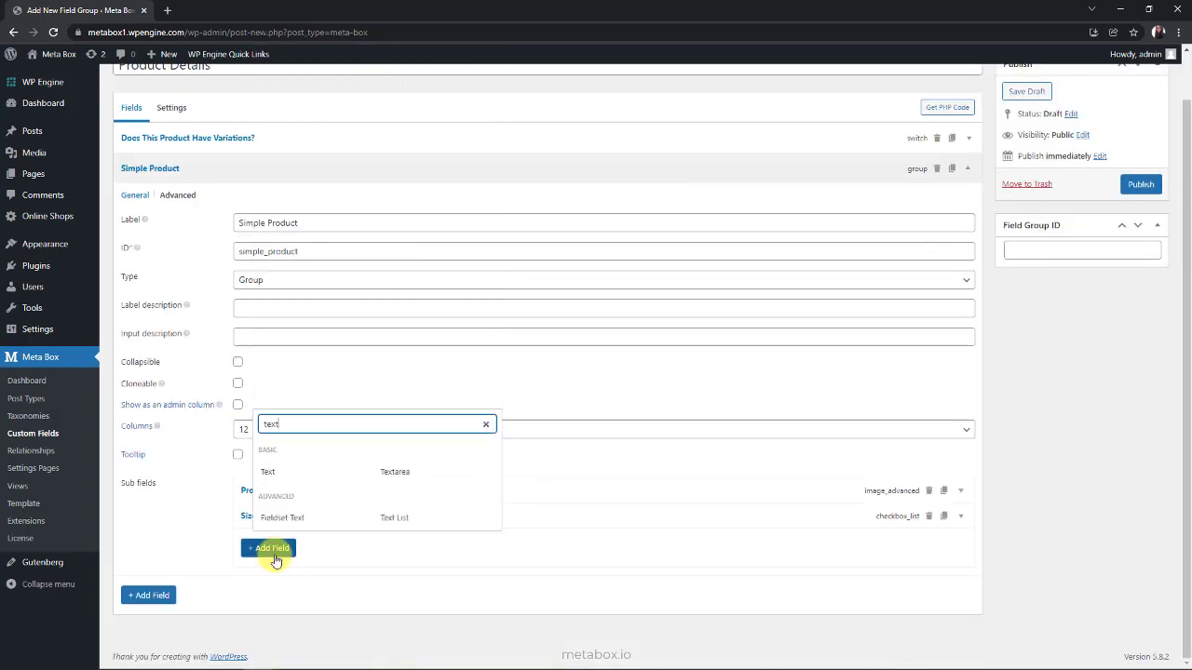
click(298, 465)
text(Original Price)
click(358, 384)
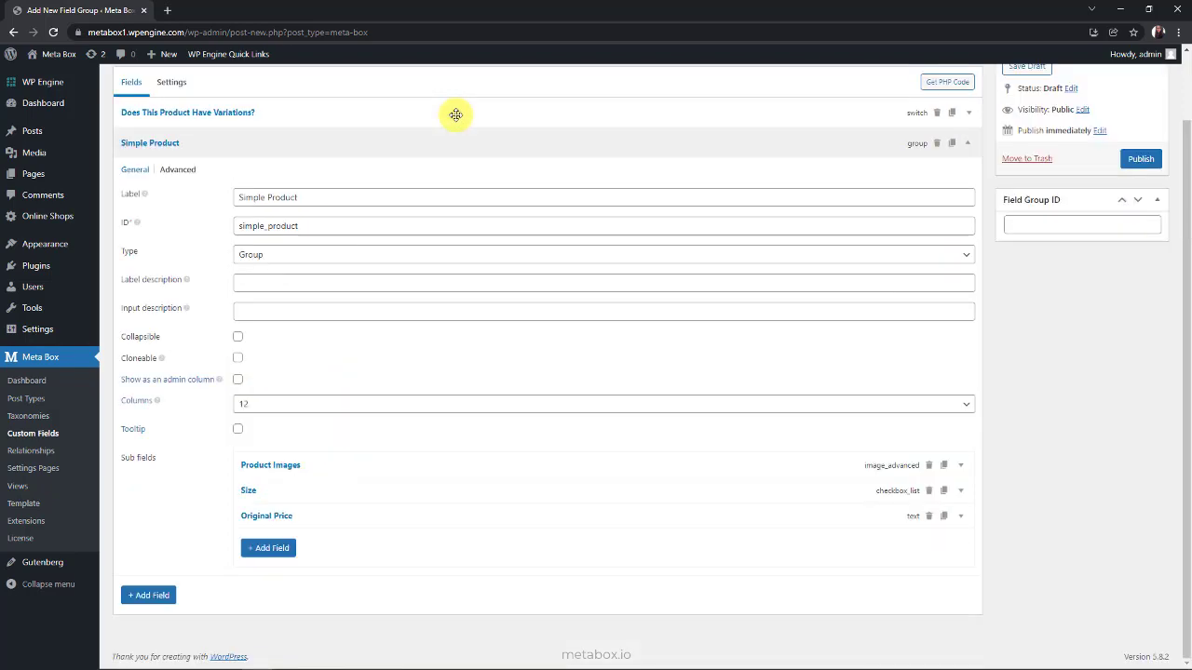
- Add a Text subfield labelled "Promotional Price" to the Simple Product group
click(271, 548)
click(328, 471)
scroll(332, 471, down, 4)
text(Promotional)
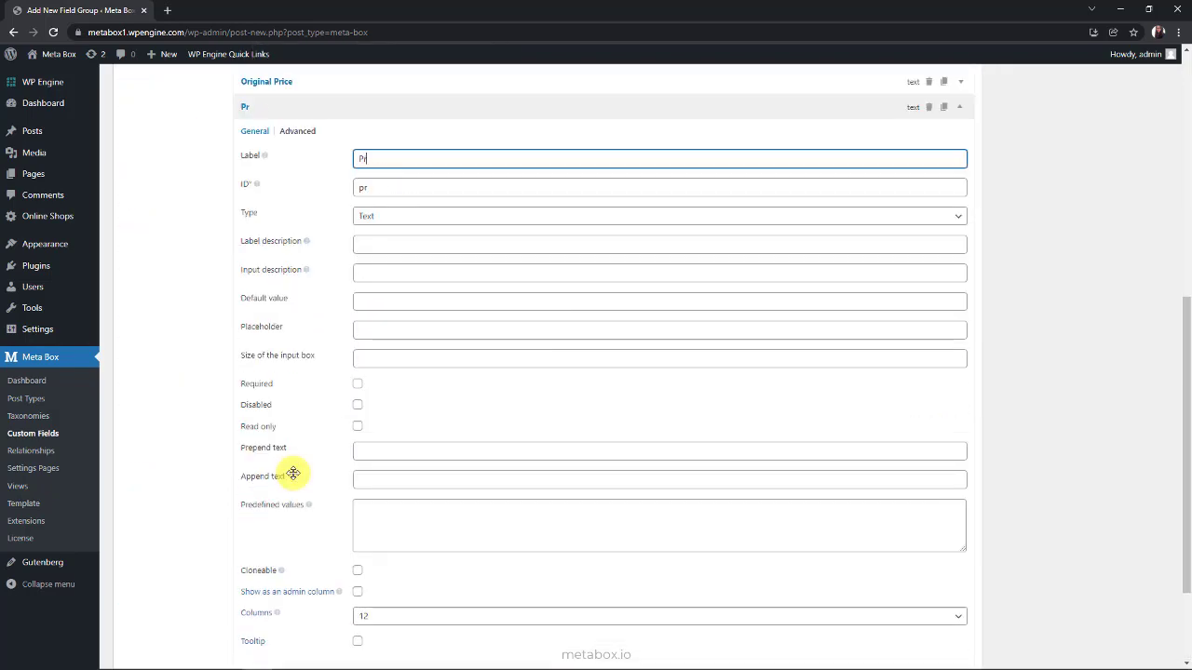
text( Price)
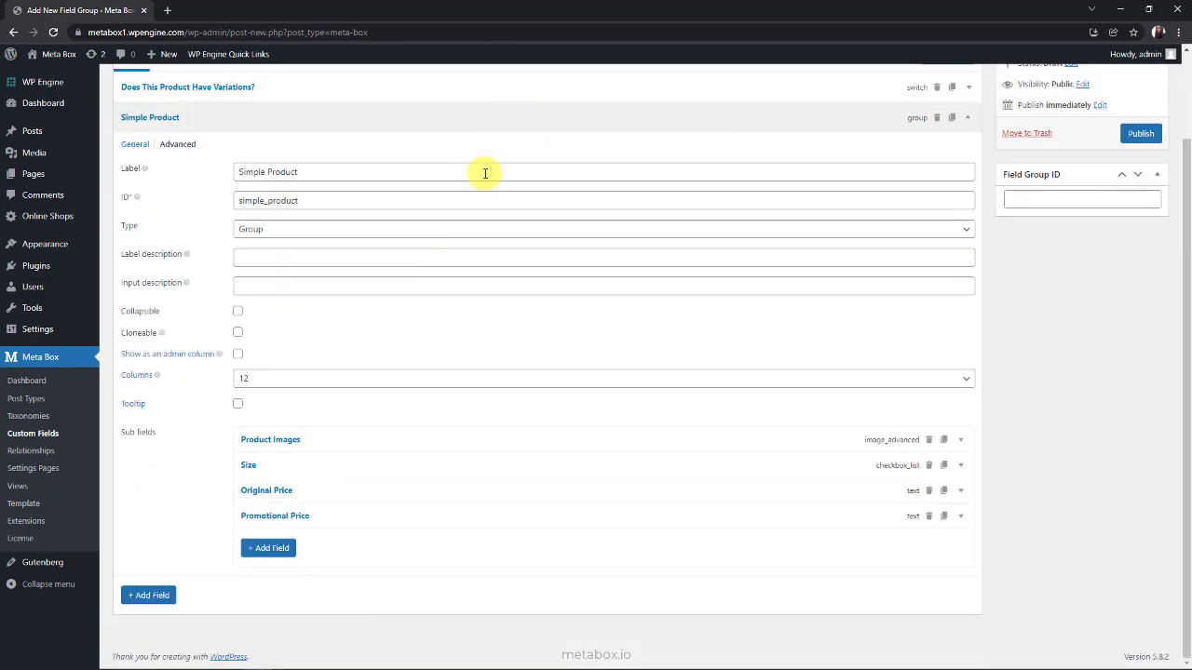
- Add a Select subfield labelled "Status" to the Simple Product group
click(271, 547)
text(select)
click(271, 472)
scroll(293, 471, down, 4)
text(Status)
- Enter the Status choices in_stock: In Stock and out_of_stock: Out Of Stock, make the field required, and collapse its settings
click(503, 384)
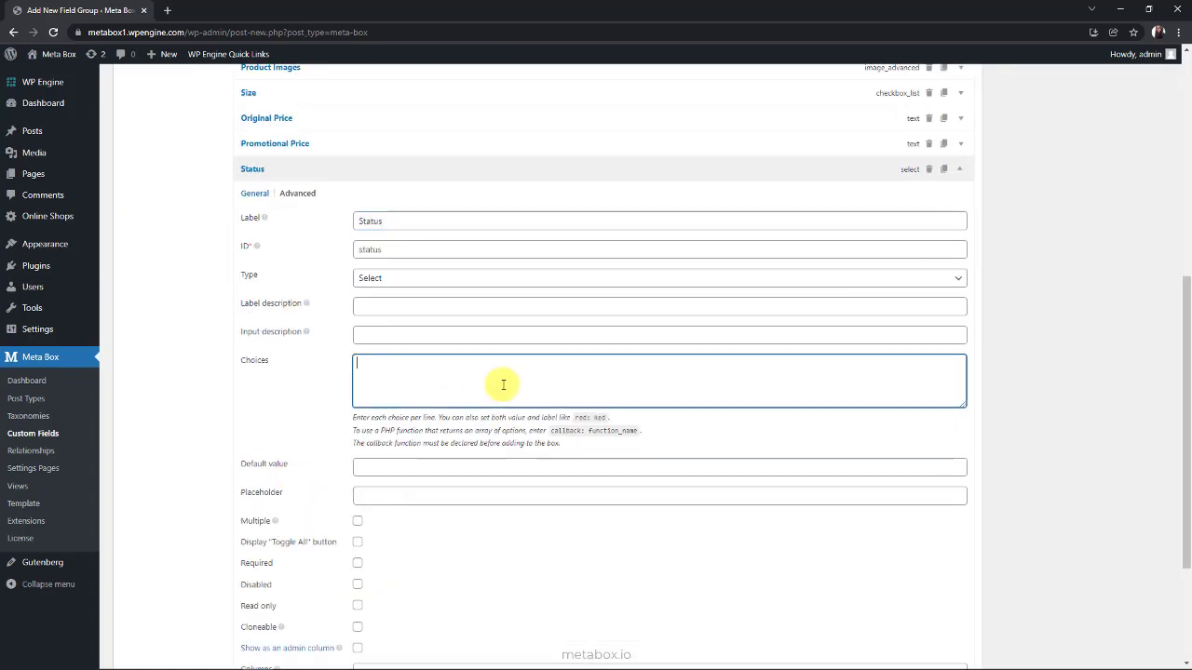
text(in_stock: In Stock)
key(Return)
text(out_of_stock)
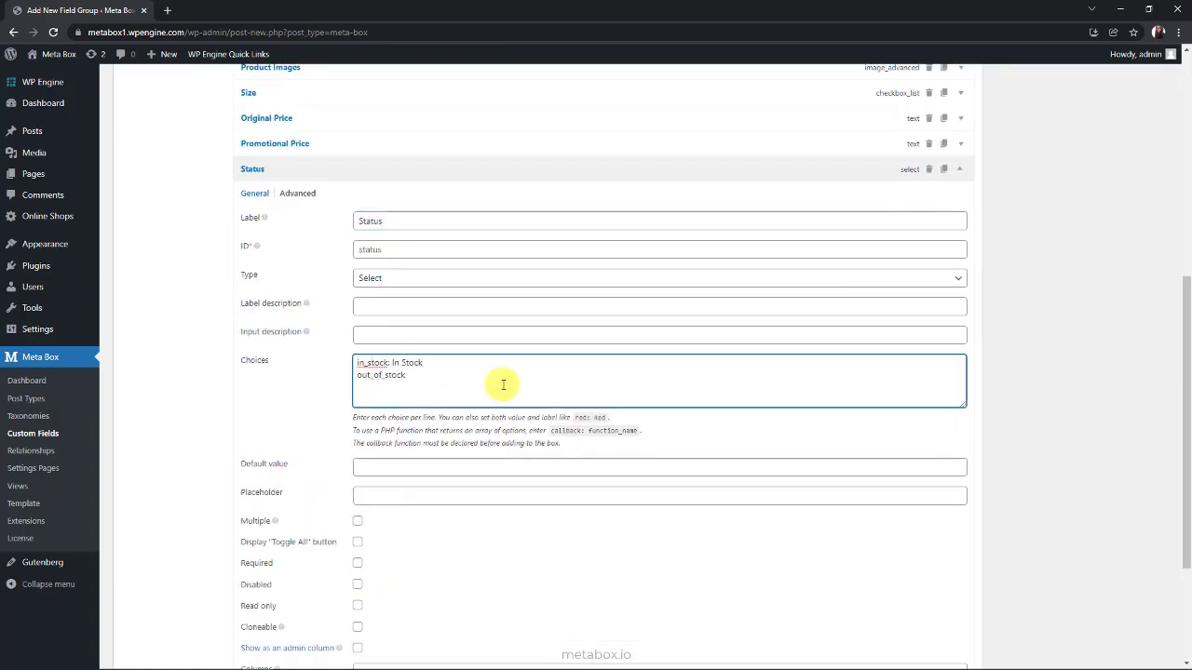
text(: Out Of Stock)
click(358, 563)
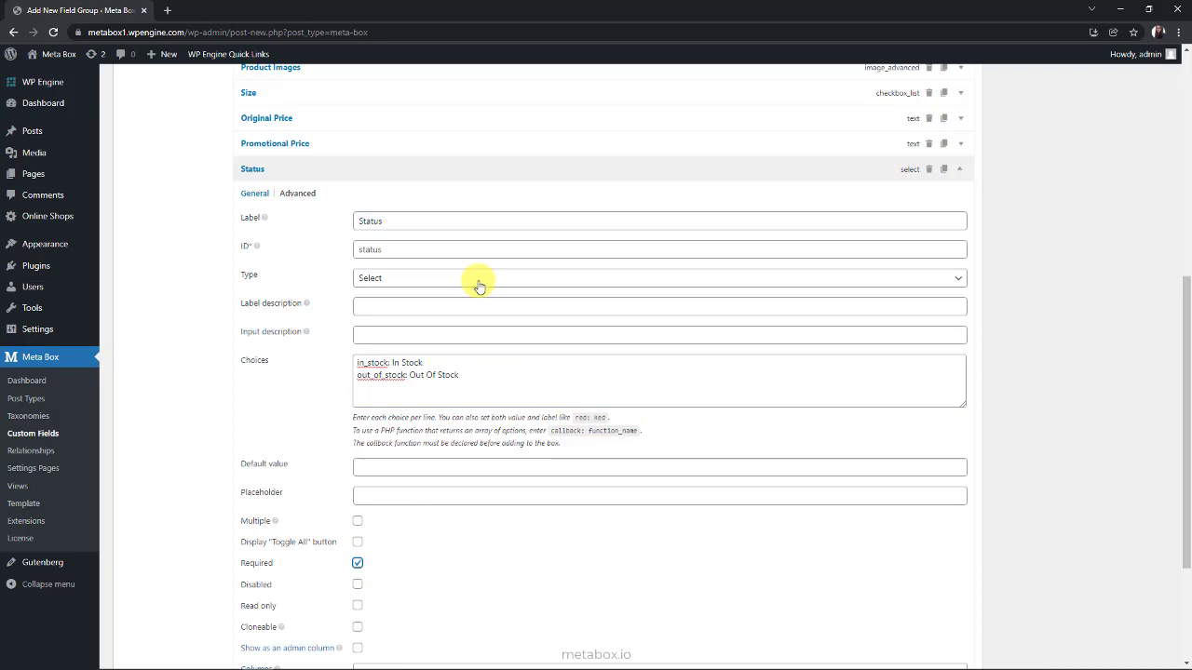
click(526, 172)
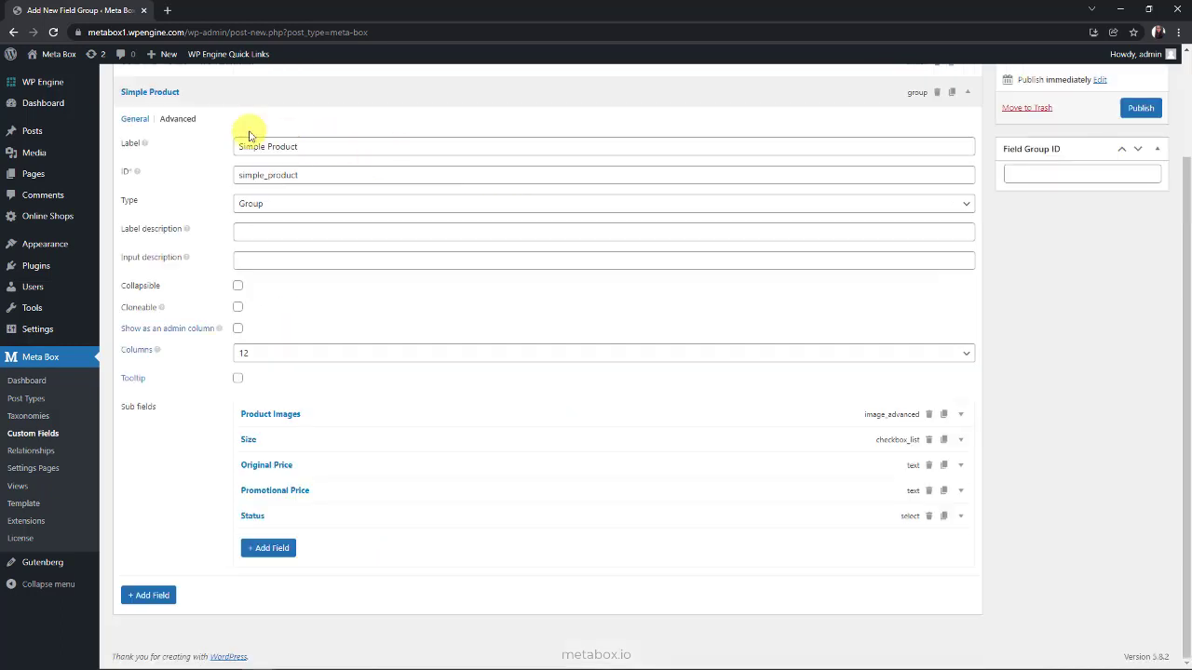
- Make the Simple Product group visible only when does_this_product_have_variations = 0, and collapse the group
click(178, 120)
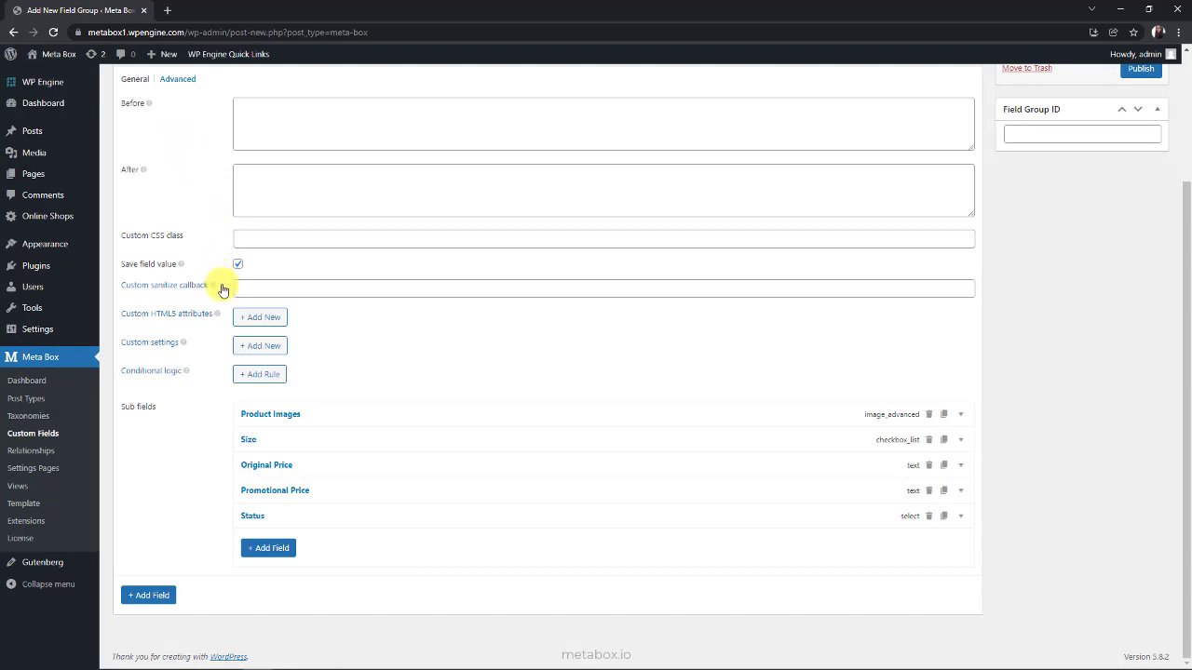
click(257, 374)
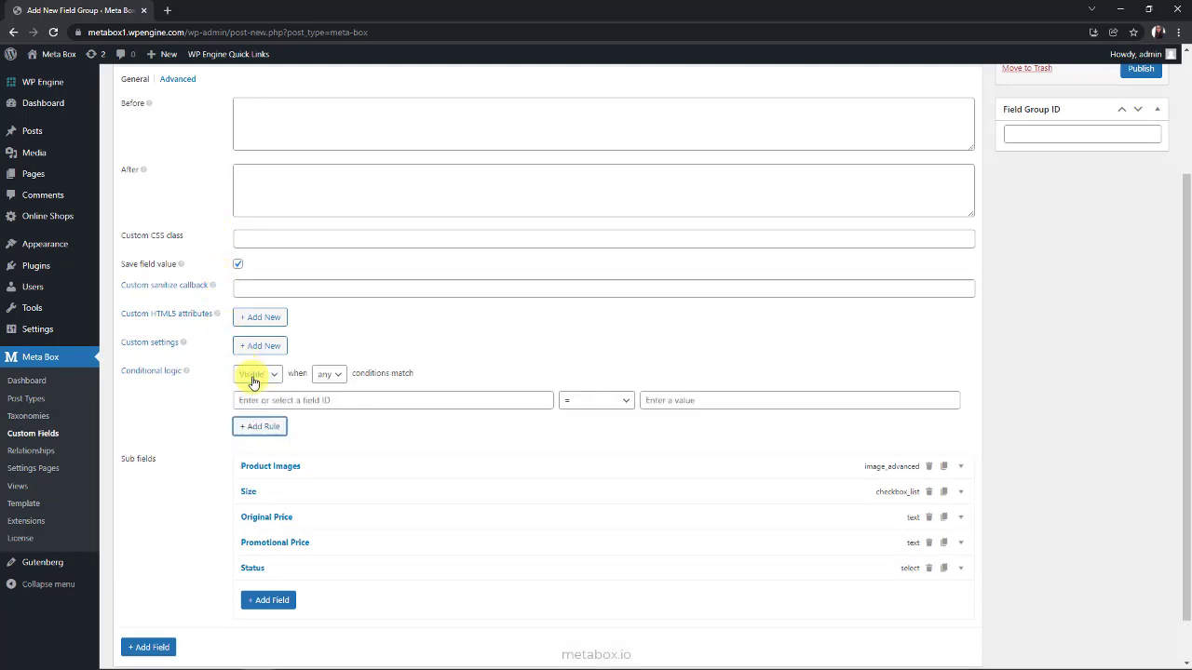
click(313, 400)
click(309, 418)
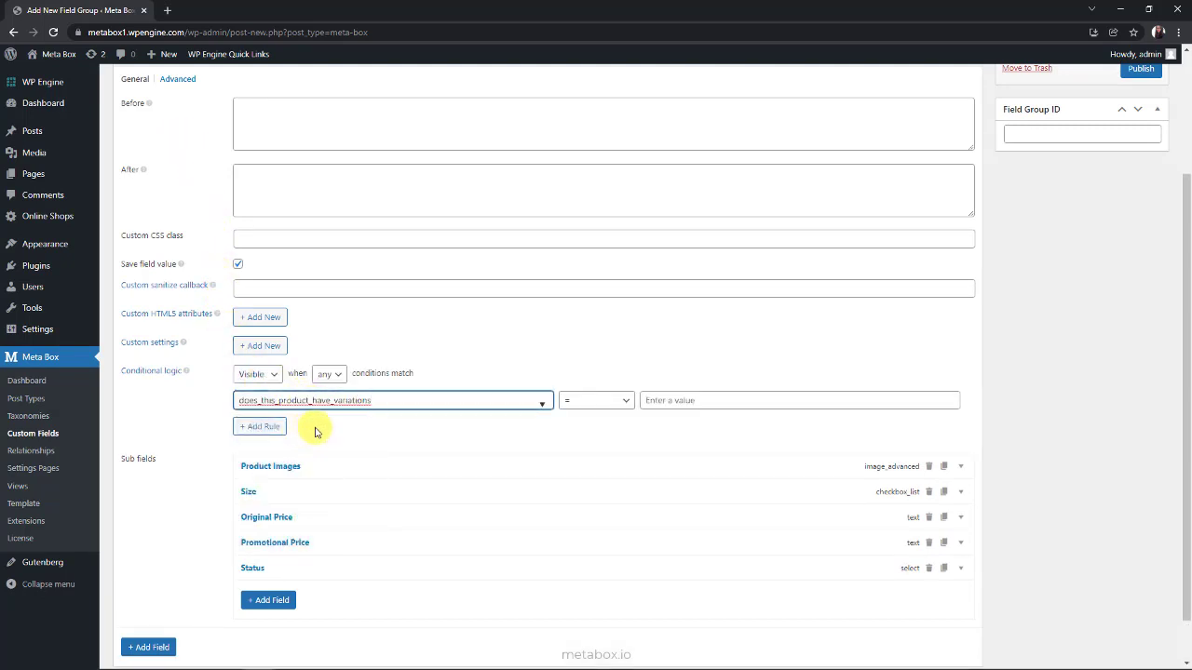
click(738, 403)
text(0)
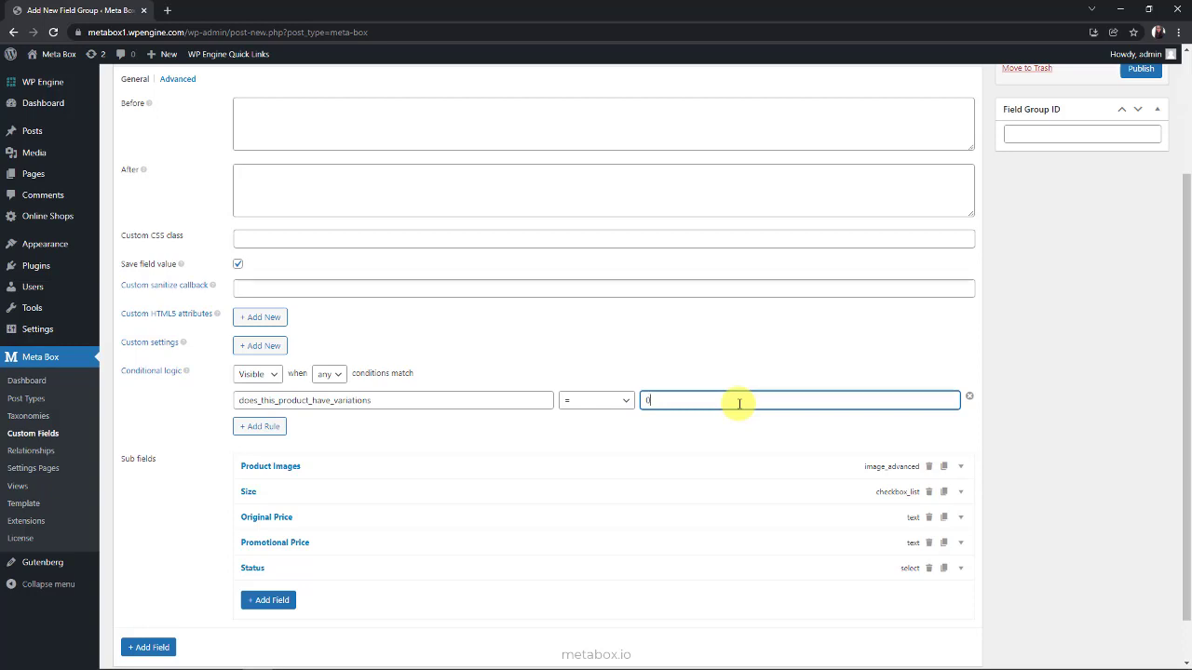
scroll(740, 331, up, 2)
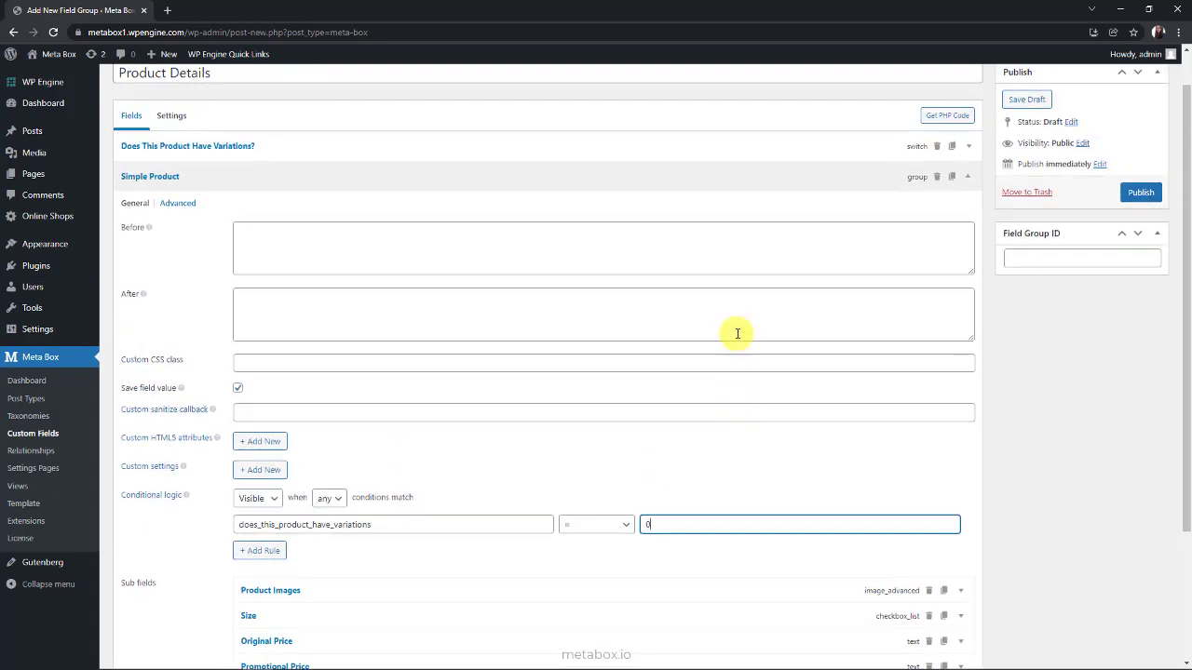
click(736, 180)
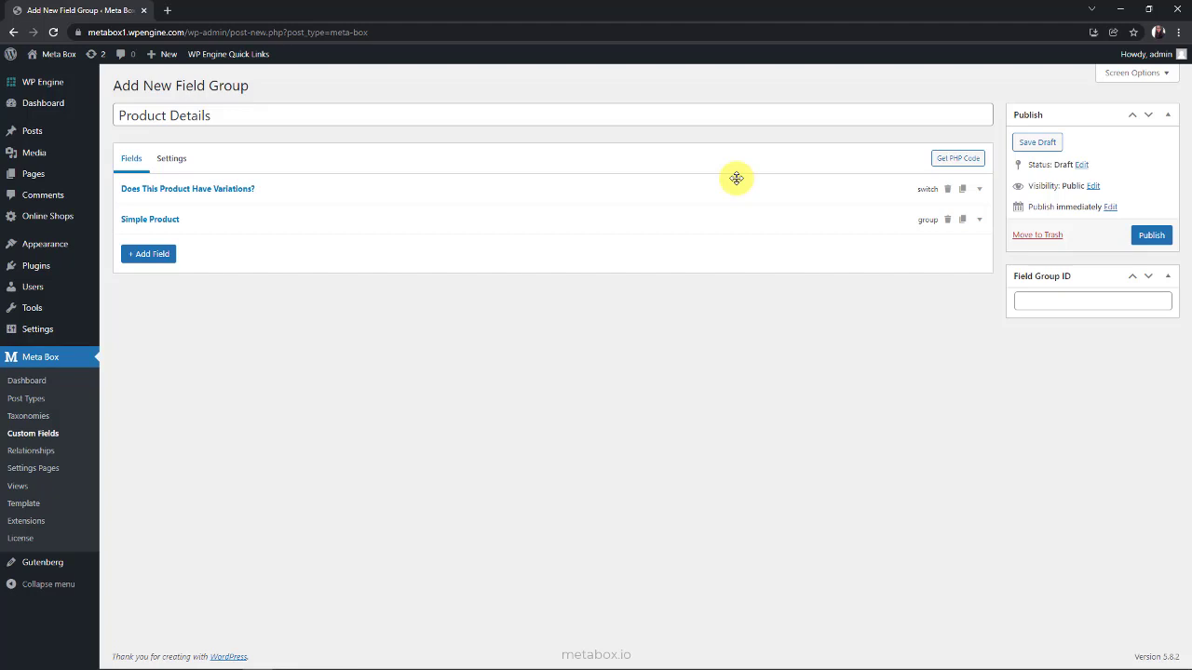
- Duplicate the Simple Product group, label the copy "Variations Of Product" with ID variations_of_product, and make it cloneable
click(964, 223)
triple_click(705, 303)
key(BackSpace)
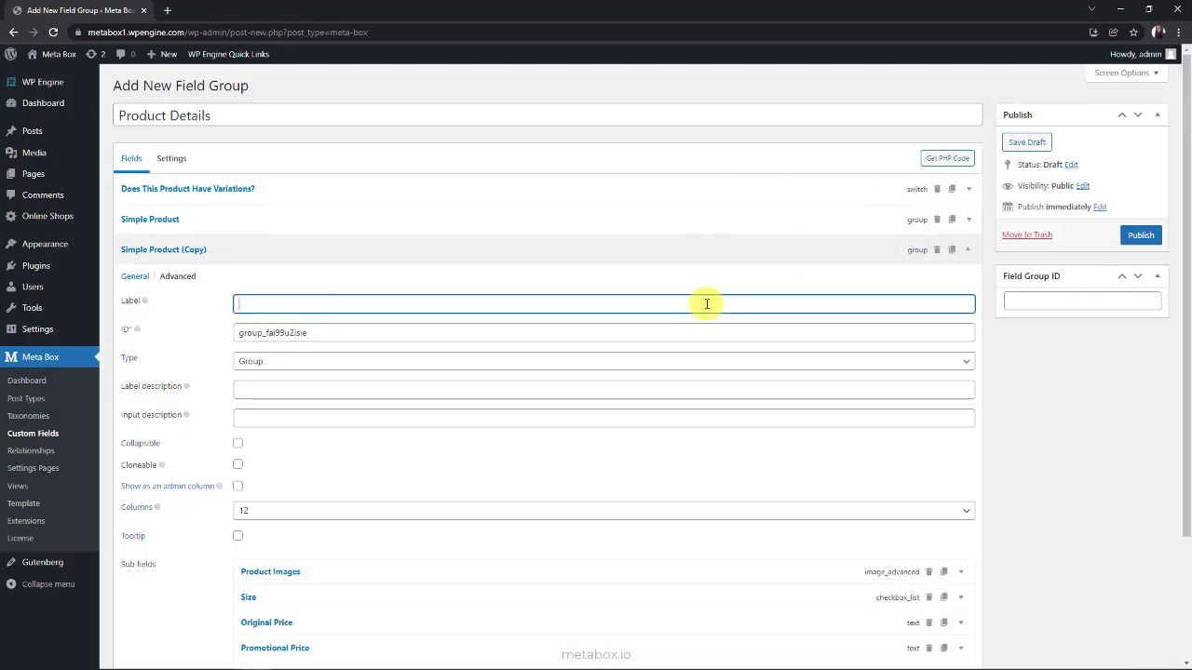
text(Variations Of Product)
triple_click(701, 332)
key(BackSpace)
text(va)
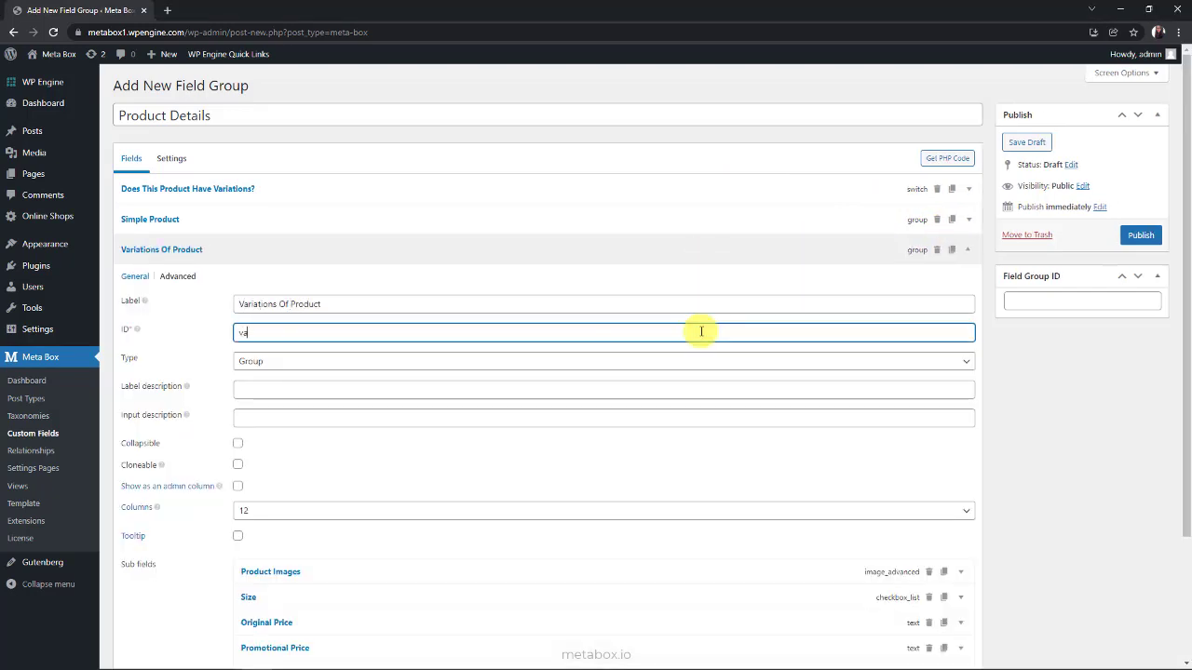
text(riations_of_product)
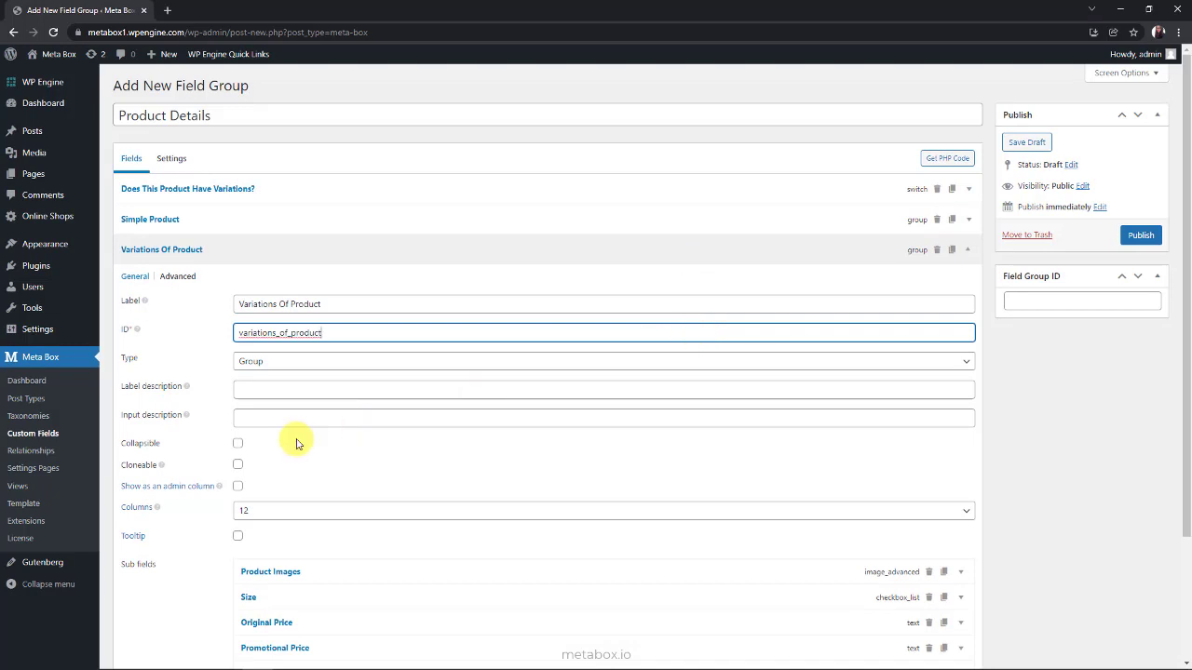
click(237, 464)
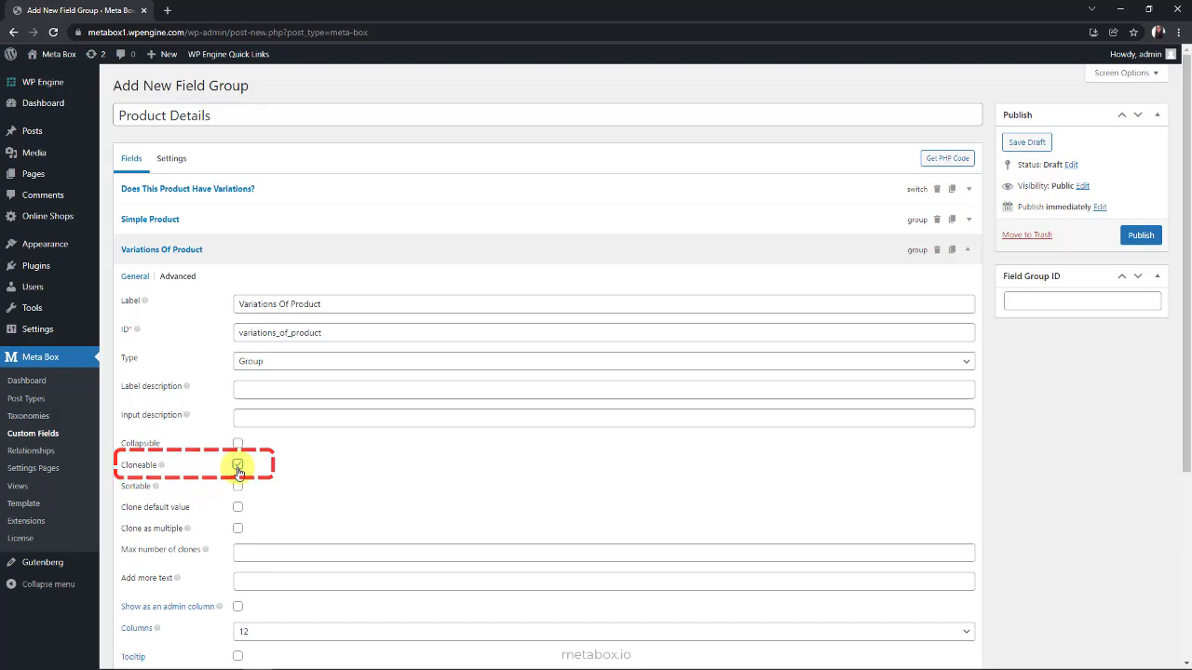
- Add a Select subfield labelled "Color Name" to the Variations Of Product group
scroll(238, 472, down, 3)
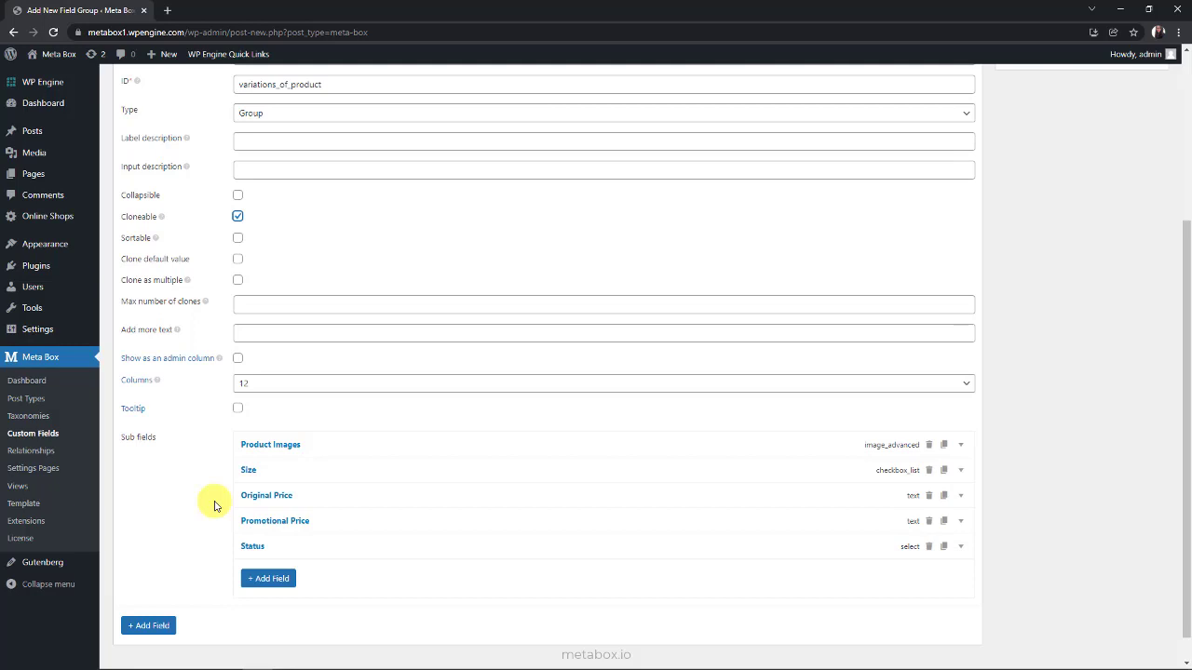
click(259, 582)
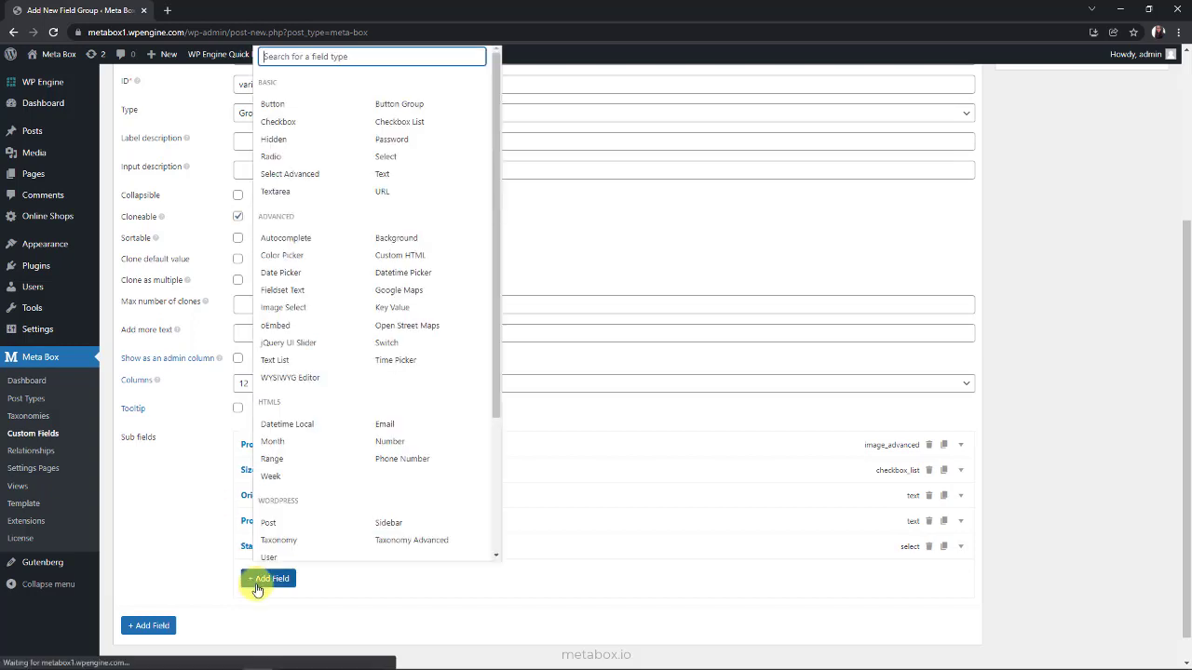
text(se)
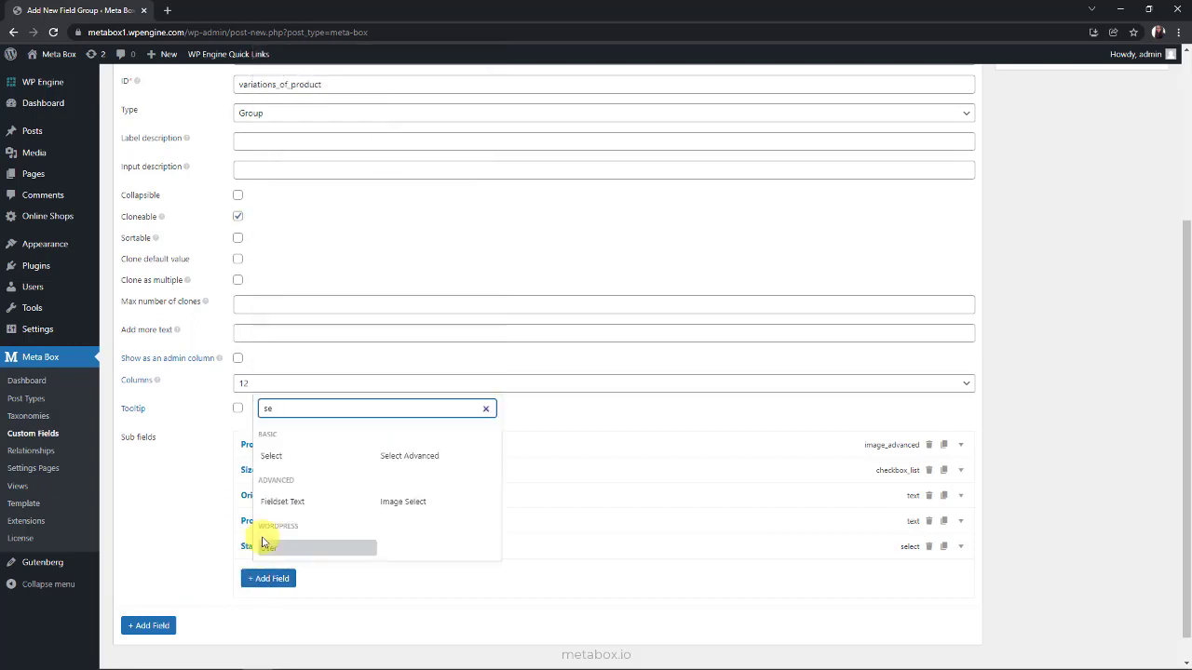
click(271, 456)
scroll(279, 458, down, 4)
text(Color Name)
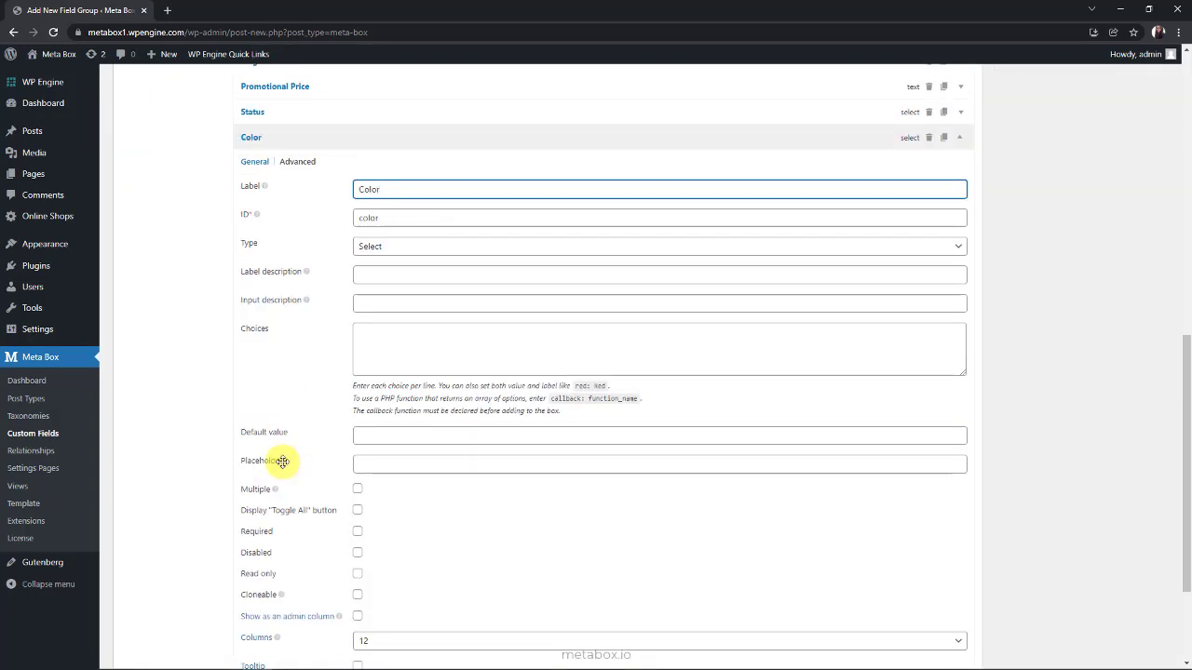
- Enter the Color Name choices gray: Gray, black: Black and yellow: Yellow, make the field required, and collapse its settings
click(457, 343)
text(gray: Gray)
key(Return)
text(black: Black)
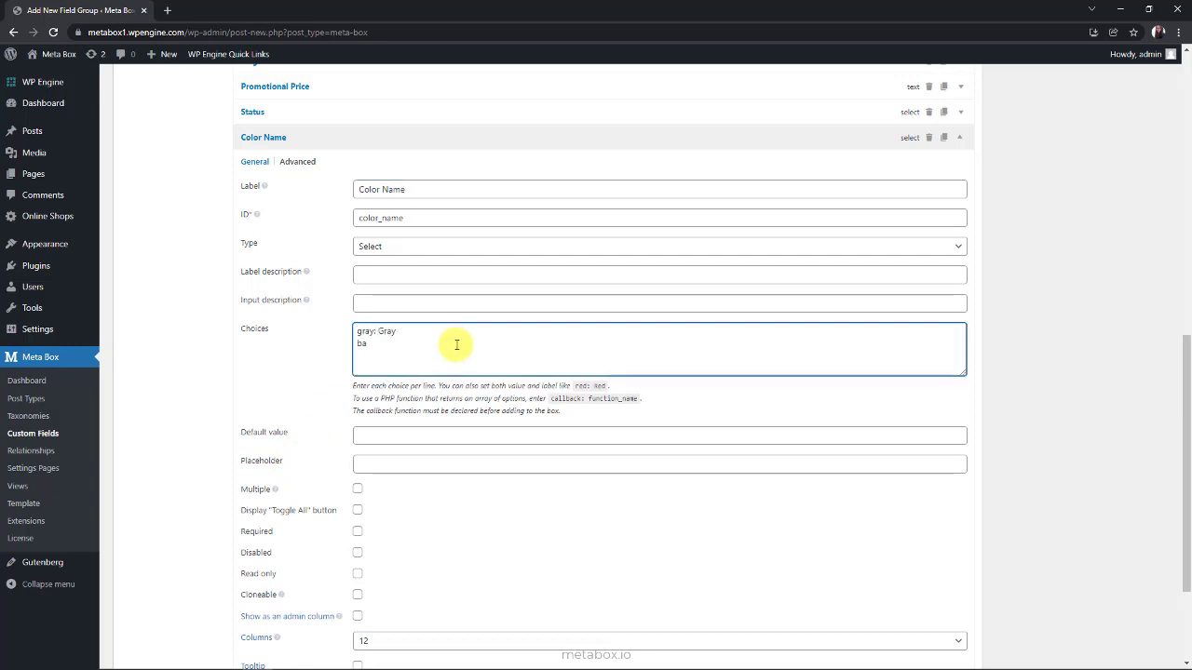
key(Return)
text(yellow: Yellow)
click(358, 531)
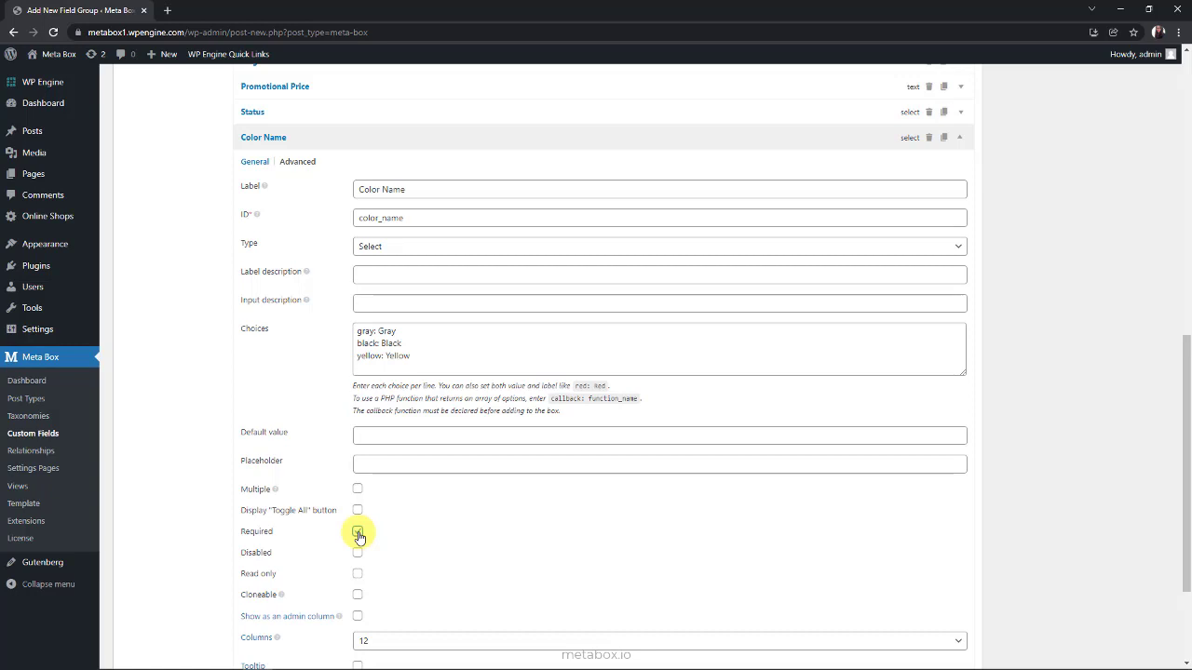
click(552, 140)
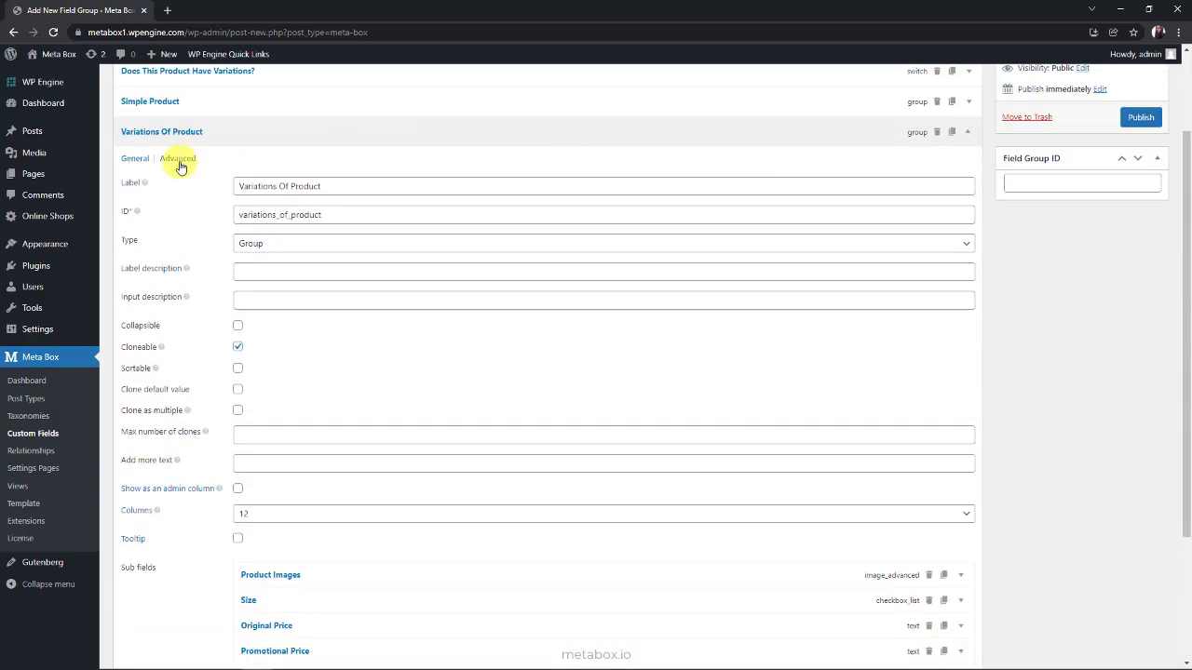
- Set the value in the Variations Of Product group's conditional logic rule to 1, and collapse the group
click(178, 158)
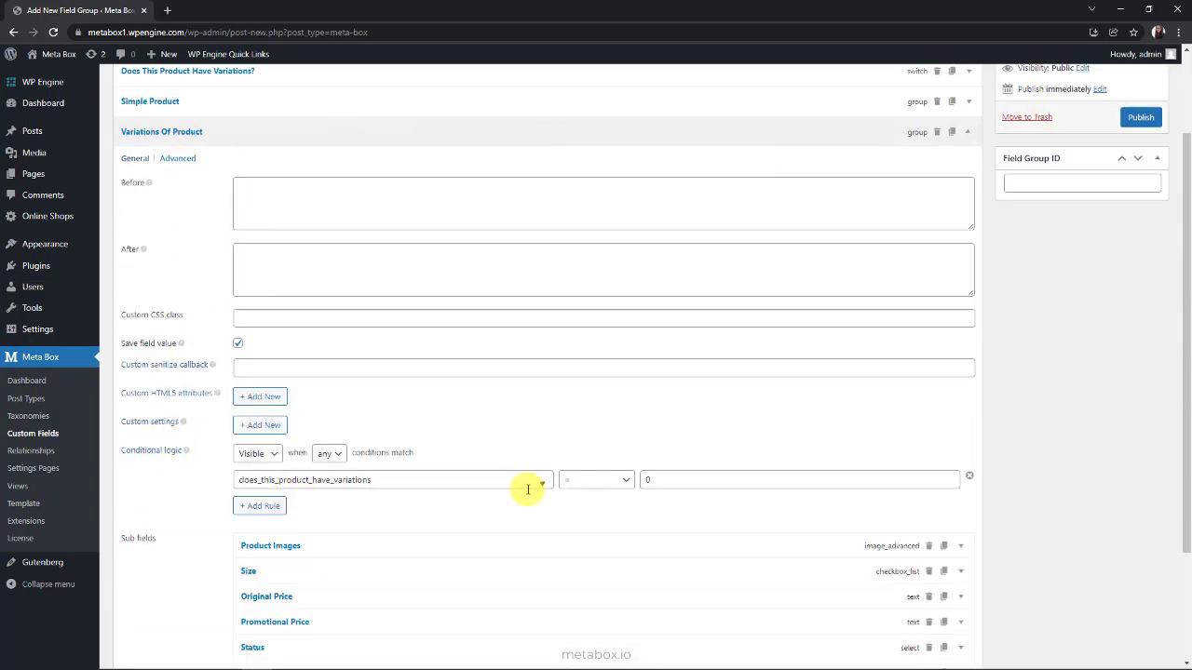
click(650, 479)
text(1)
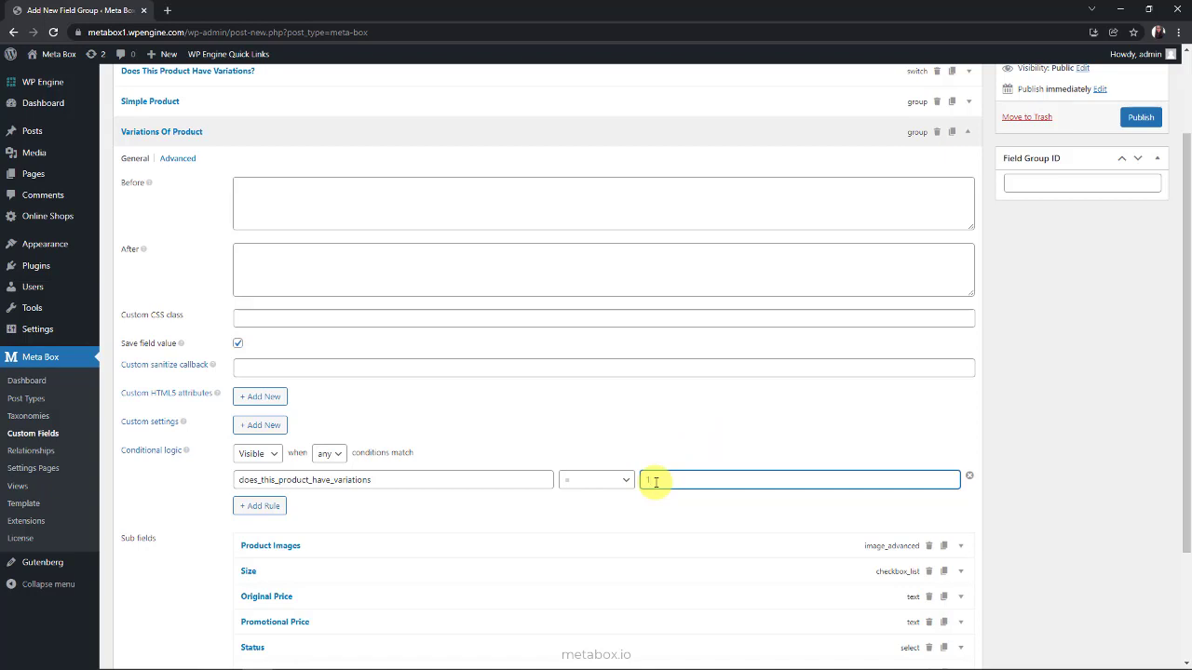
click(671, 133)
- Change the field group's location from Post to the Online Shop post type and publish the field group
click(172, 164)
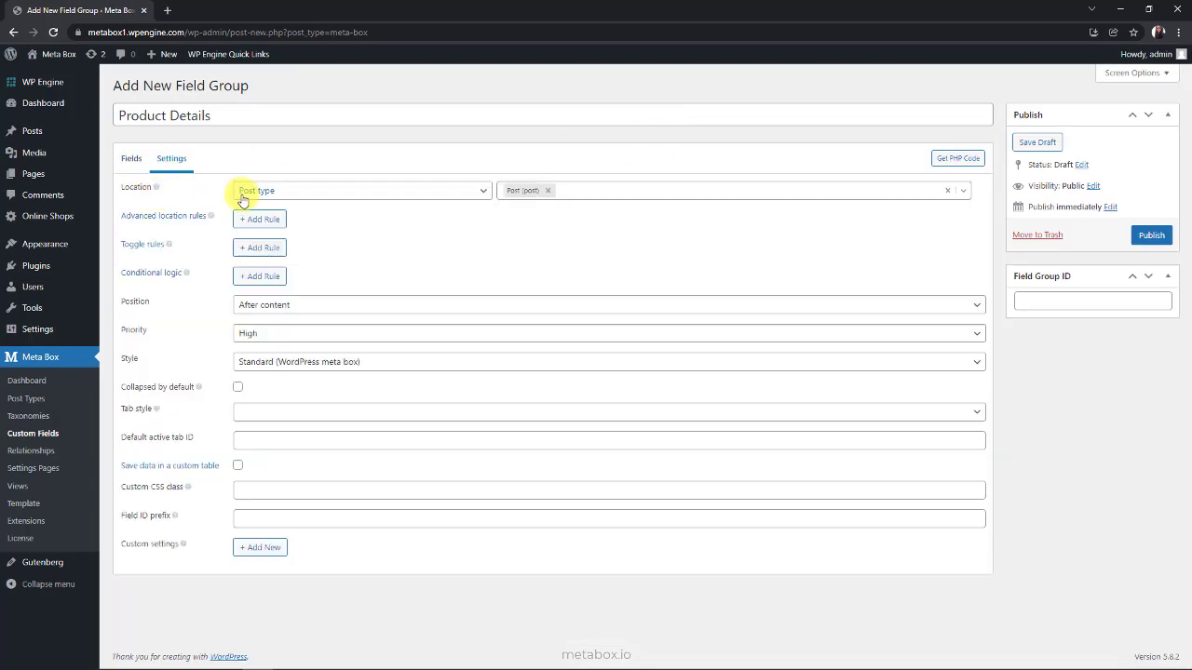
click(547, 191)
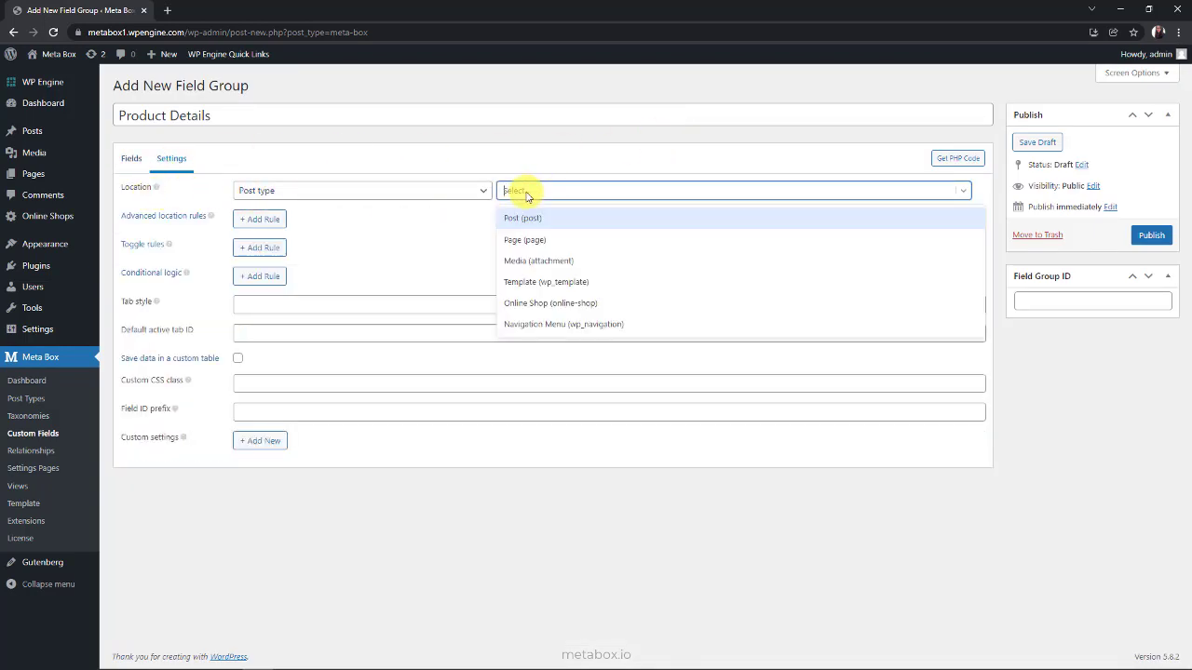
click(606, 294)
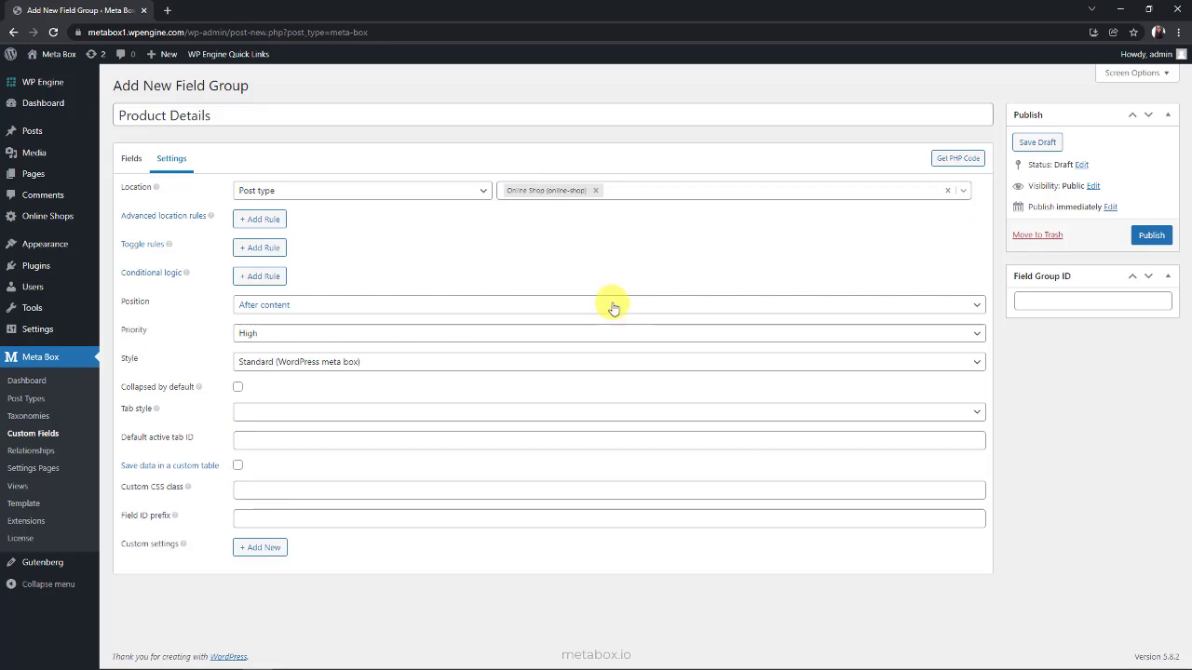
click(1151, 235)
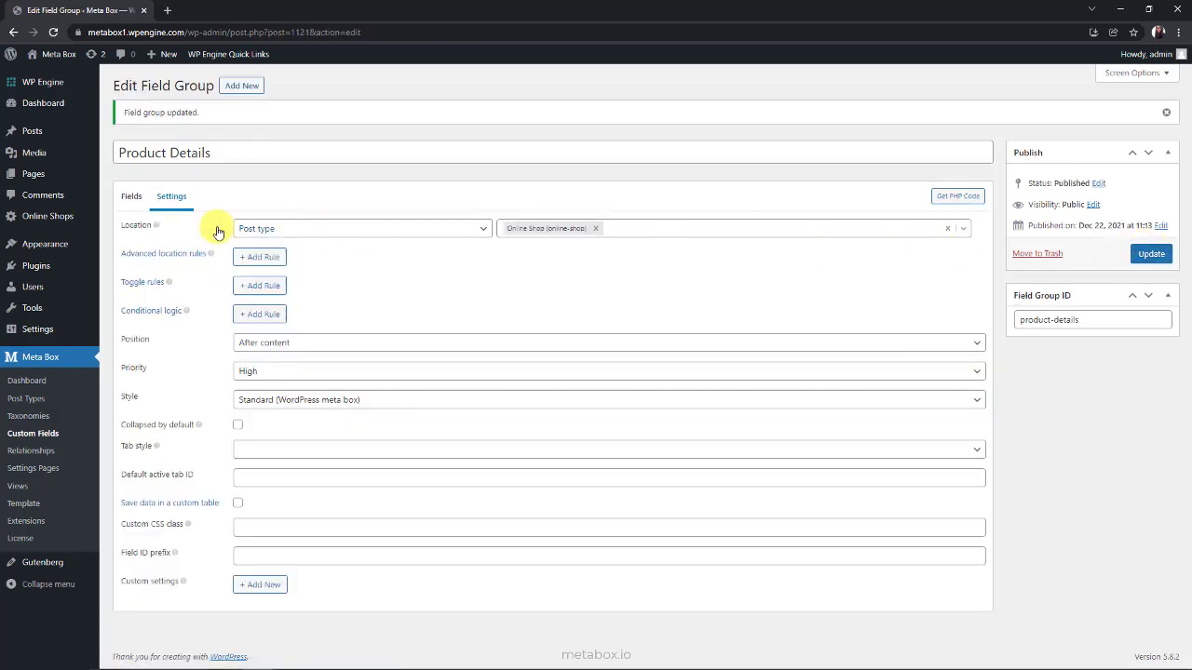
- Create a new Online Shop post, turn on "Does This Product Have Variations?" and add a second variation entry
click(105, 235)
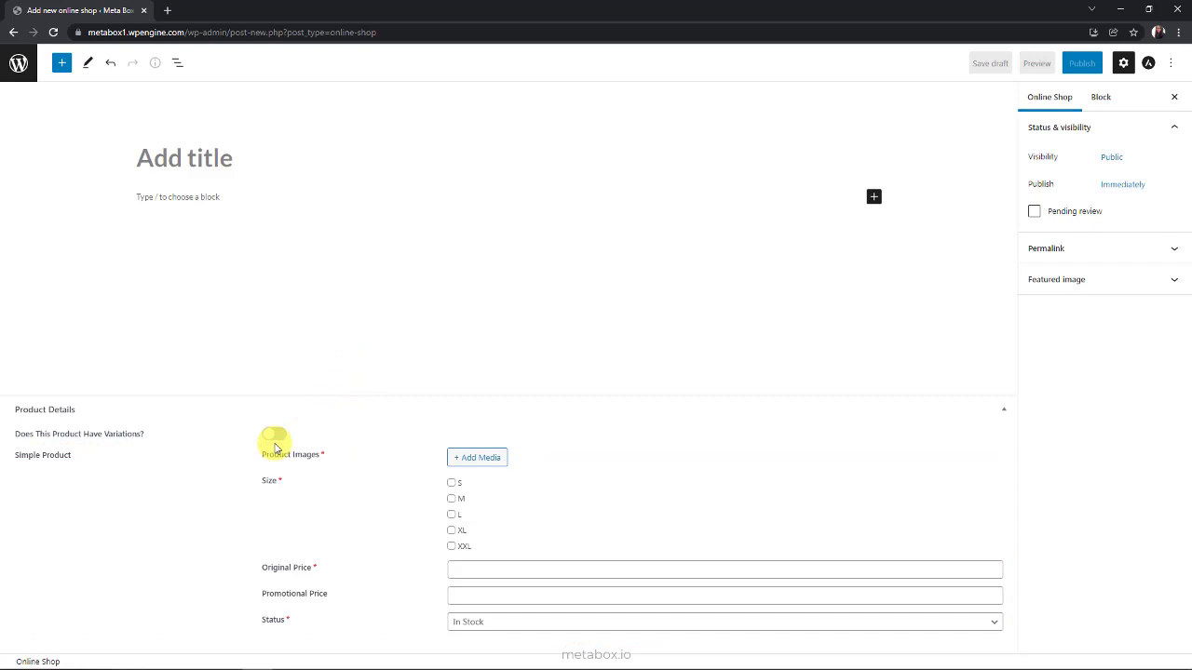
click(275, 438)
scroll(277, 443, down, 2)
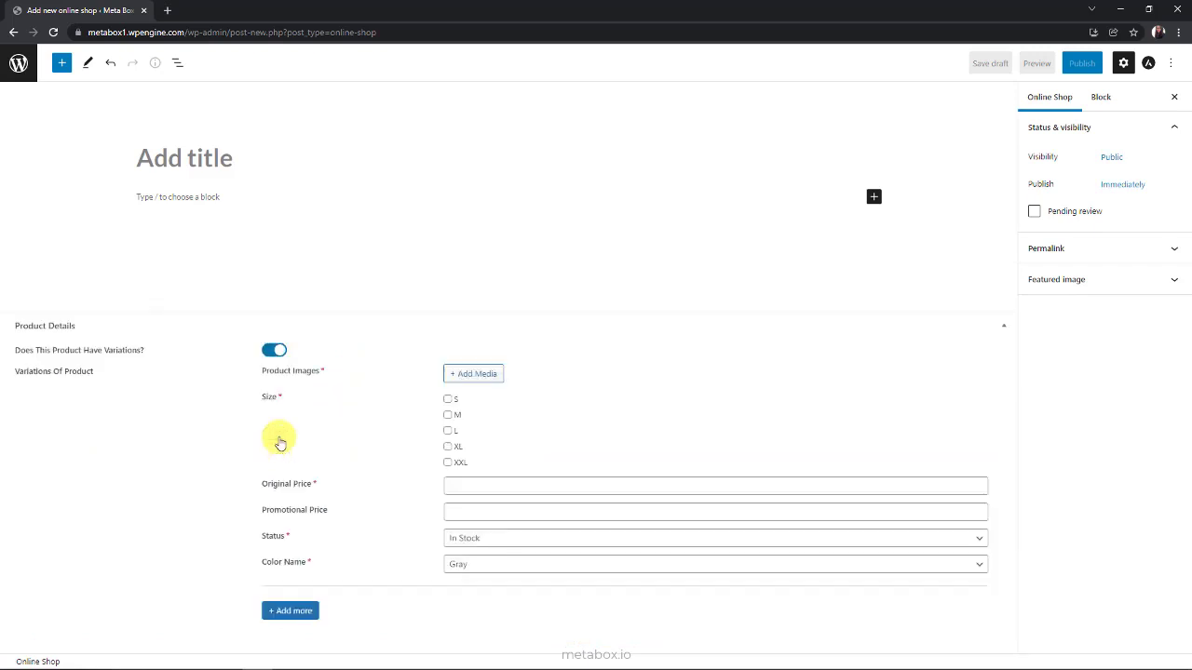
click(306, 623)
scroll(305, 622, down, 3)
scroll(305, 623, up, 2)
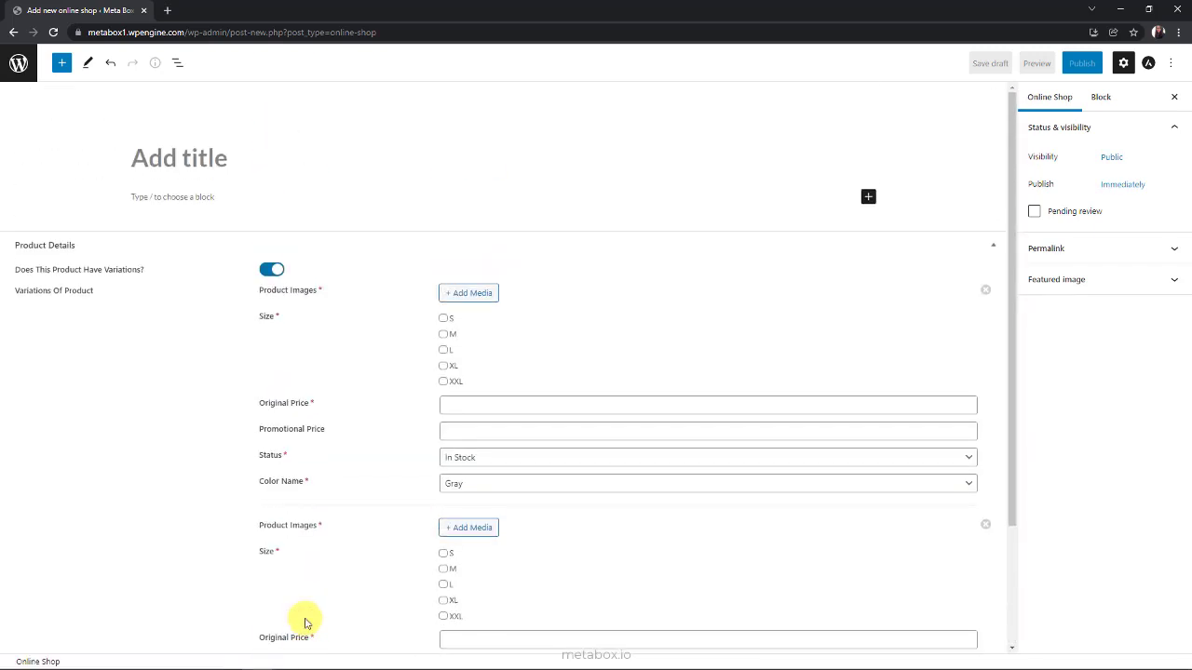
- Title the product "Long-sleeve T-shirt for Men" and fill its content with a Lorem Ipsum description paragraph
click(337, 157)
text(Long-sleeve T-shirt for Men)
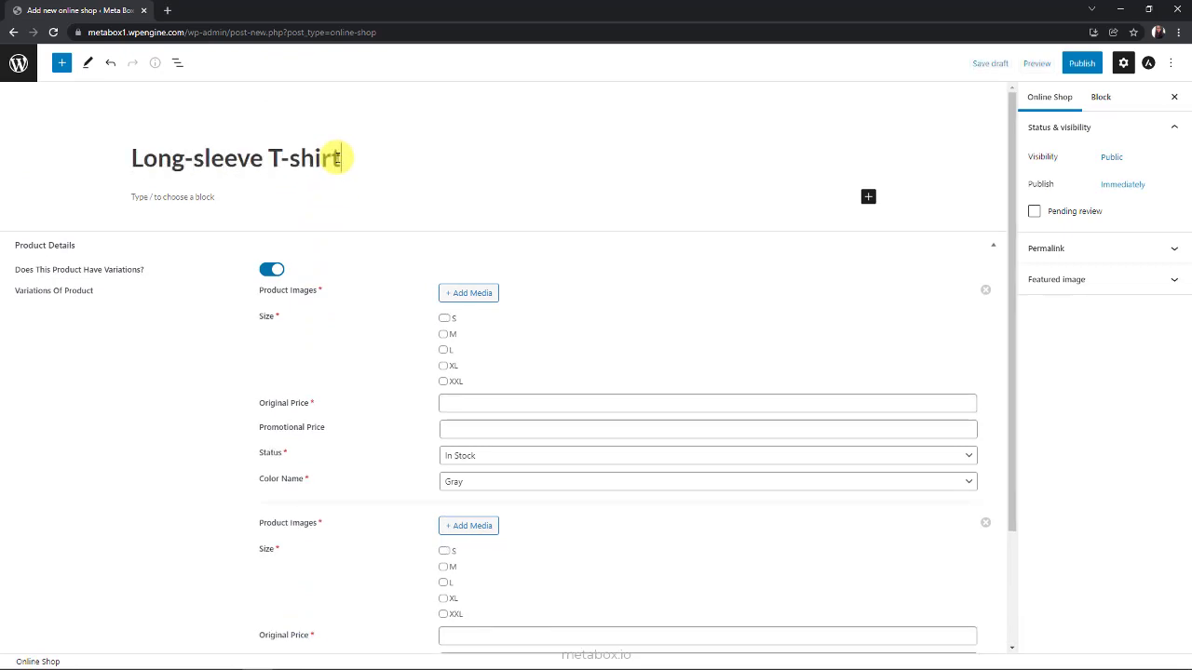
click(308, 197)
text(There are many variations of passages of Lorem Ipsum available, but the majority have suffered alteration in some form, by injected humour, or randomised words which don't look even slightly believable. If you are going to use a passage of Lorem Ipsum, you need to be sure there isn't anything embarrassing hidden in the middle of text.)
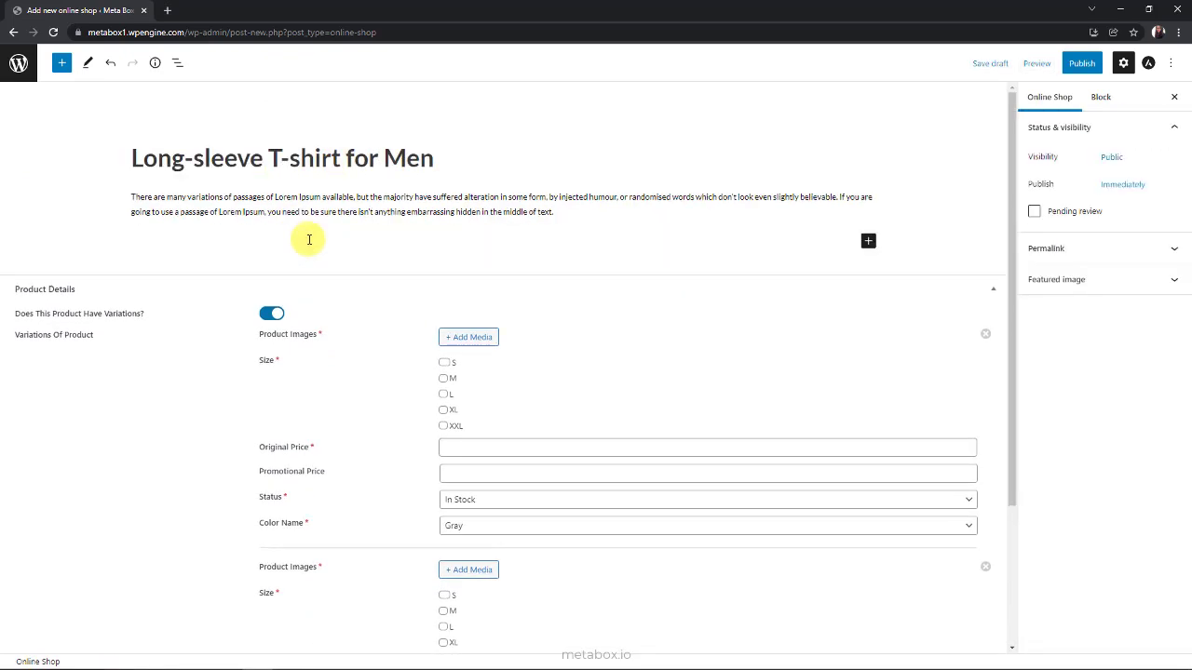
- Add the five black T-shirt photos from the media library as the first variation's product images
click(471, 338)
click(166, 399)
shift+click(545, 399)
click(1144, 632)
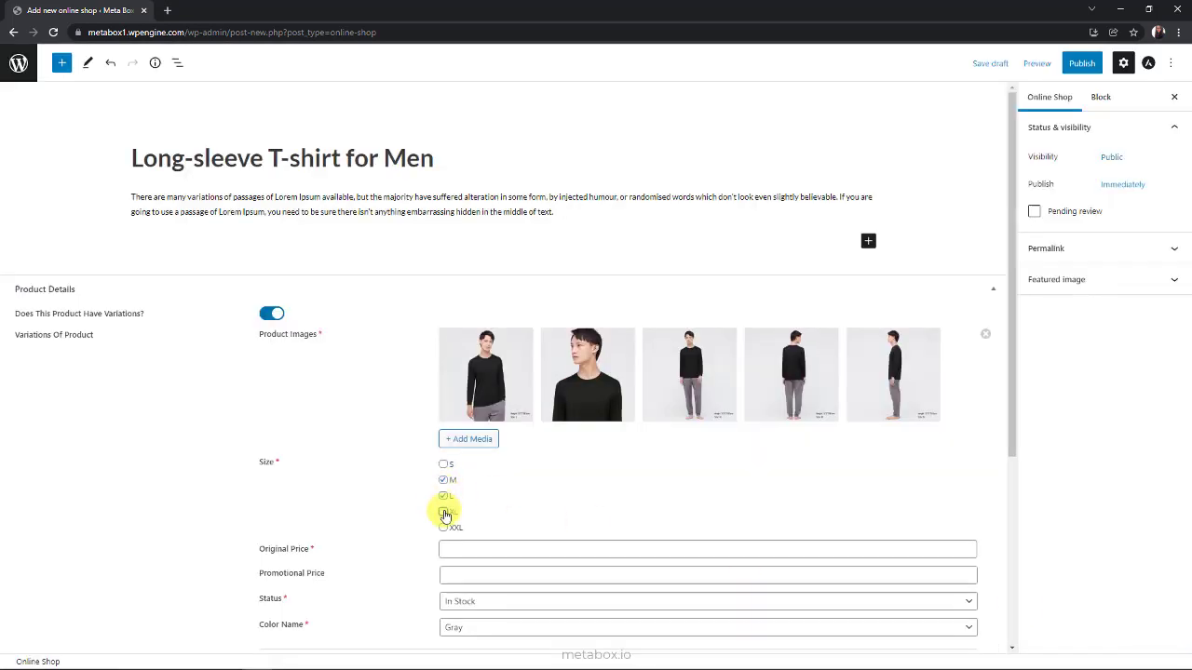
- Give the first variation sizes M, L, XL and XXL, original price $200, promotional price $189 and color Black
click(487, 551)
text($200)
click(489, 576)
text($150)
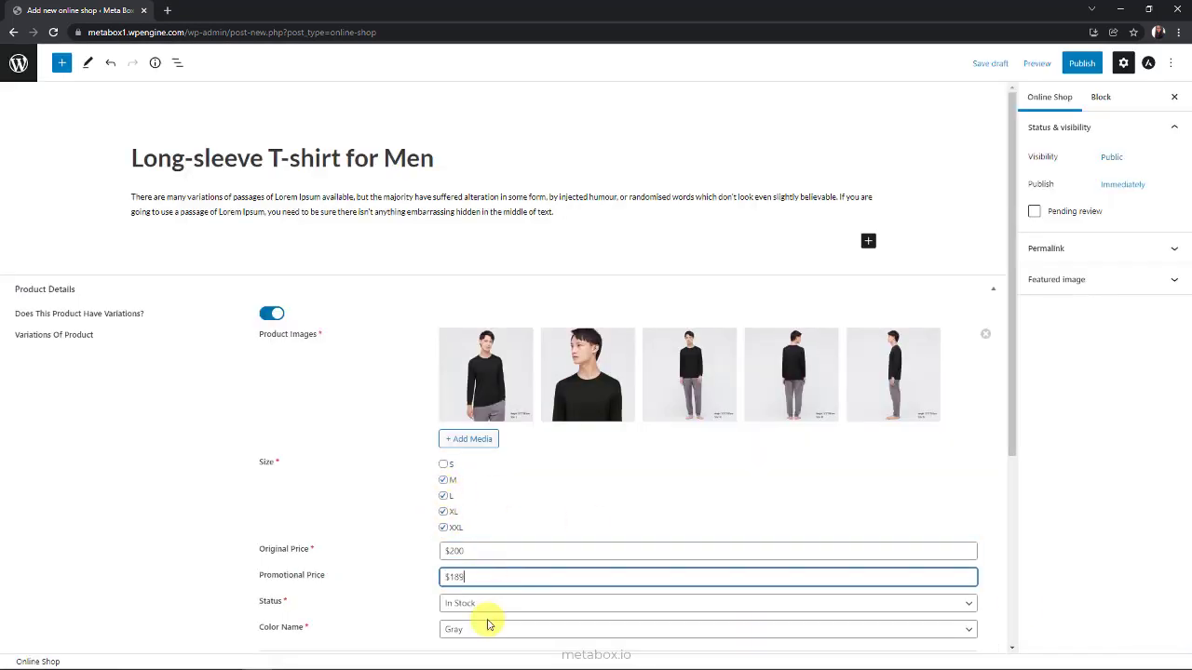
click(490, 629)
click(490, 607)
- Add the three gray shirt photos from the media library as the second variation's product images
scroll(490, 606, down, 3)
click(481, 439)
click(606, 341)
shift+click(449, 307)
click(1145, 633)
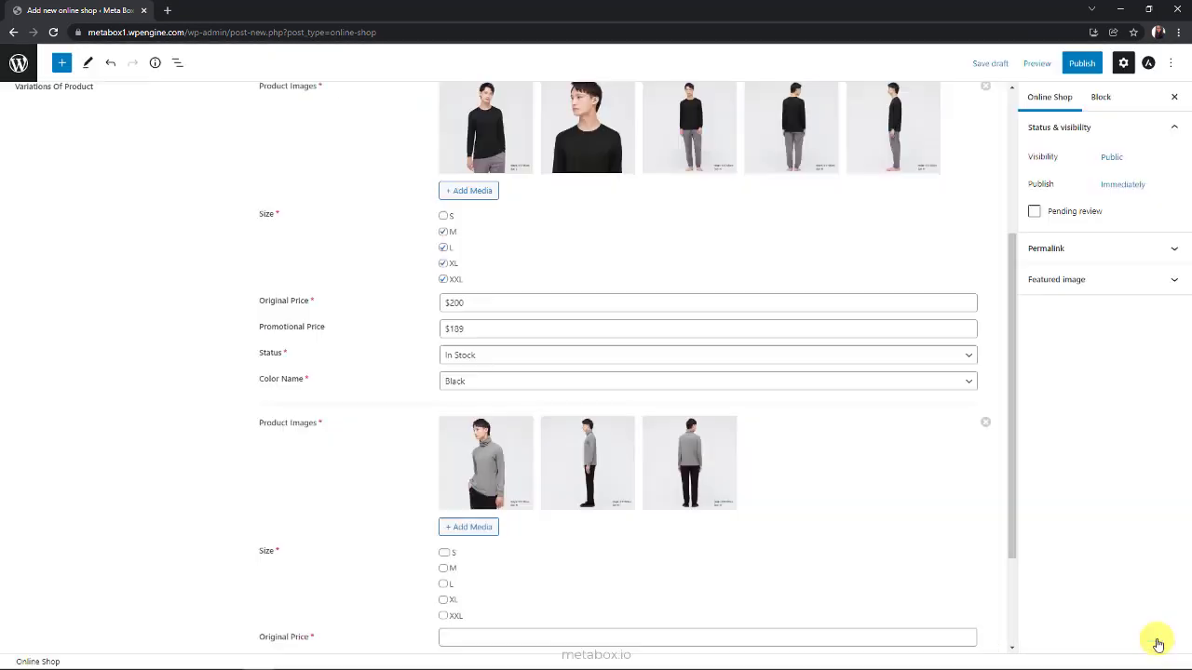
- Give the second variation sizes M, L, XL and XXL, original price $300 and promotional price $259, and choose its status
click(475, 636)
text($300)
scroll(473, 633, down, 3)
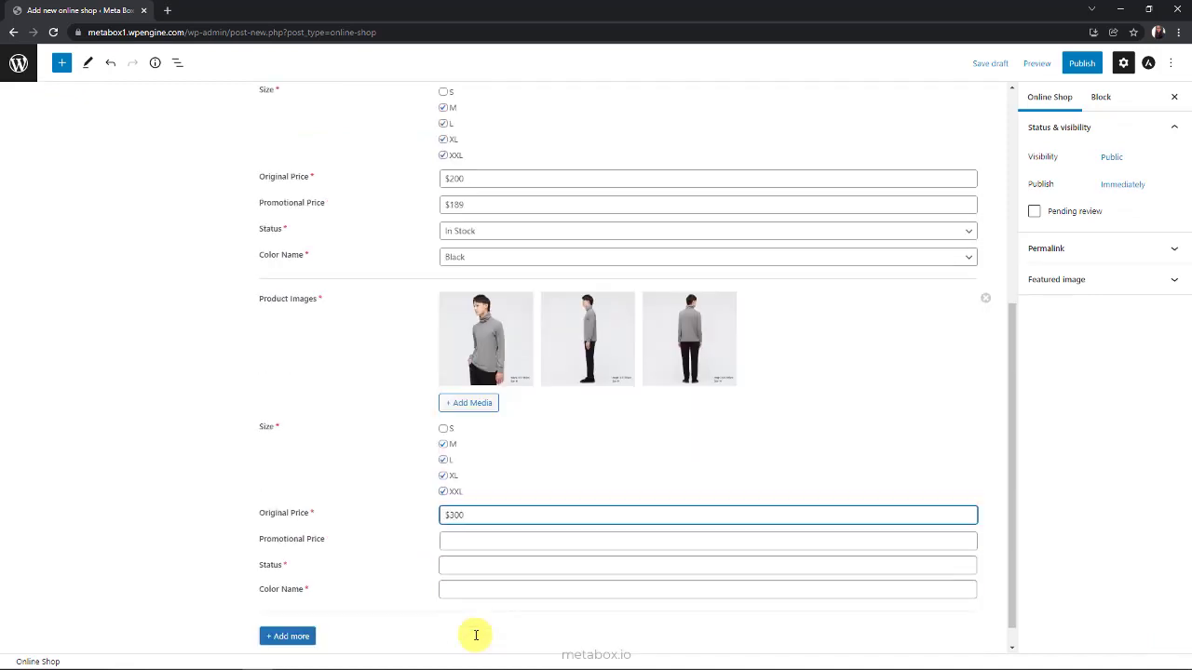
click(535, 541)
text($259)
click(534, 564)
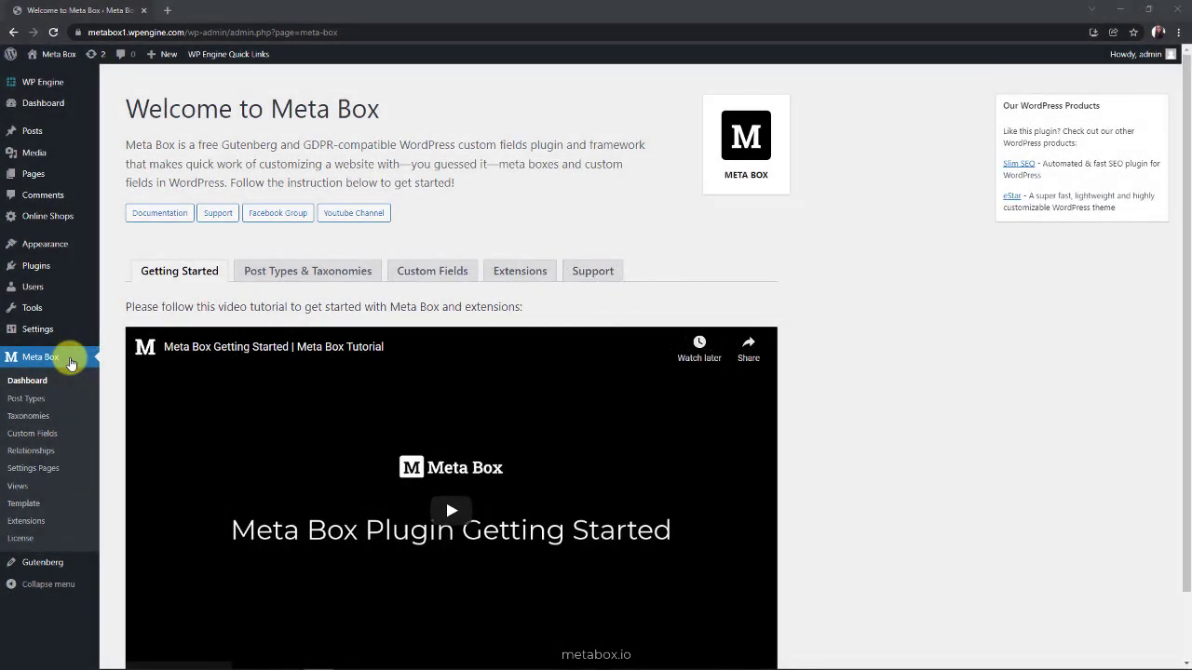
- Create a new Meta Box view titled "Product Details"
click(67, 486)
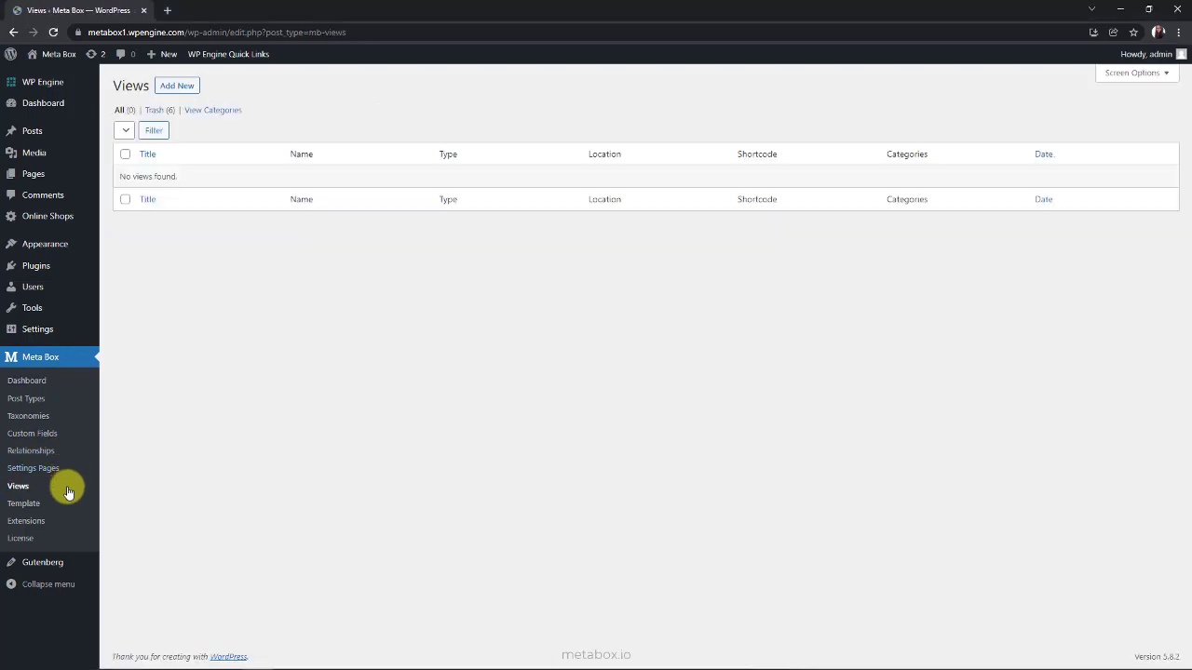
click(177, 85)
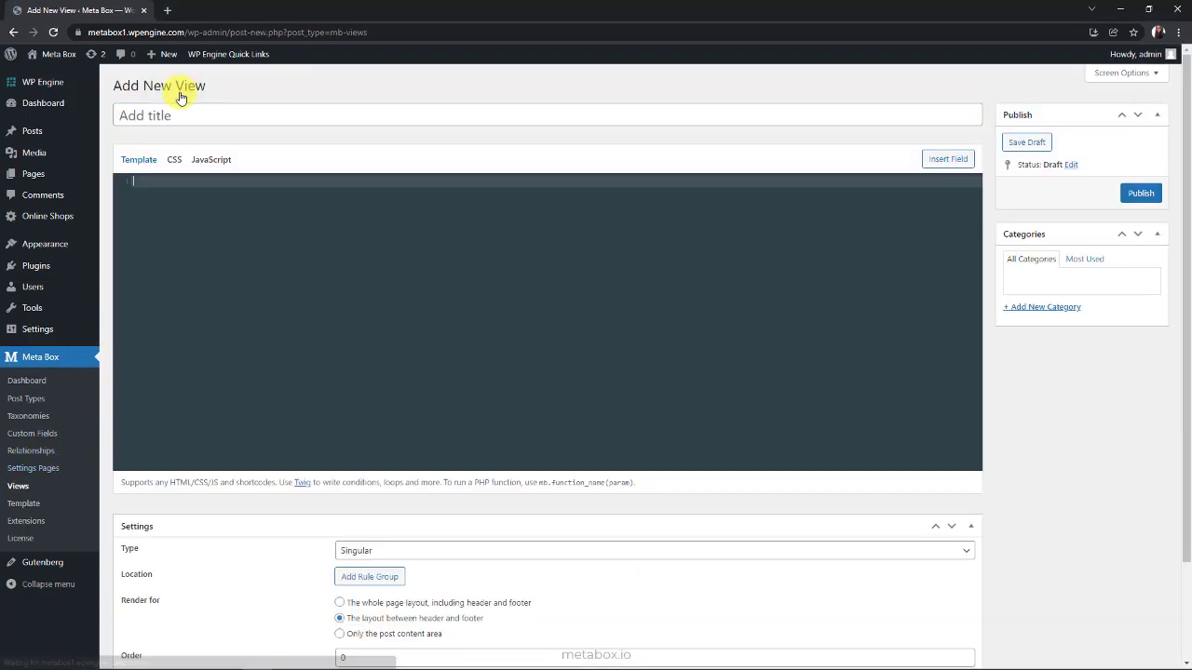
click(260, 113)
text(Product Details)
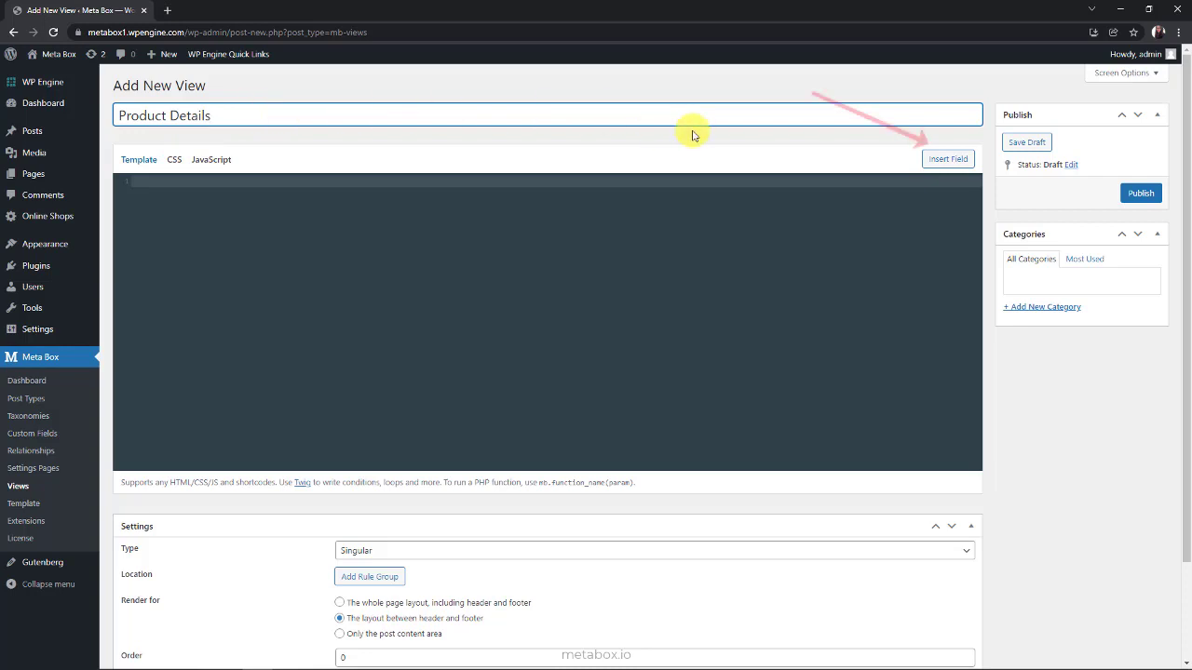
- Insert the Does This Product Have Variations? field and rewrite it as {% set product_types = post.does_this_product_have_variations %}
click(946, 160)
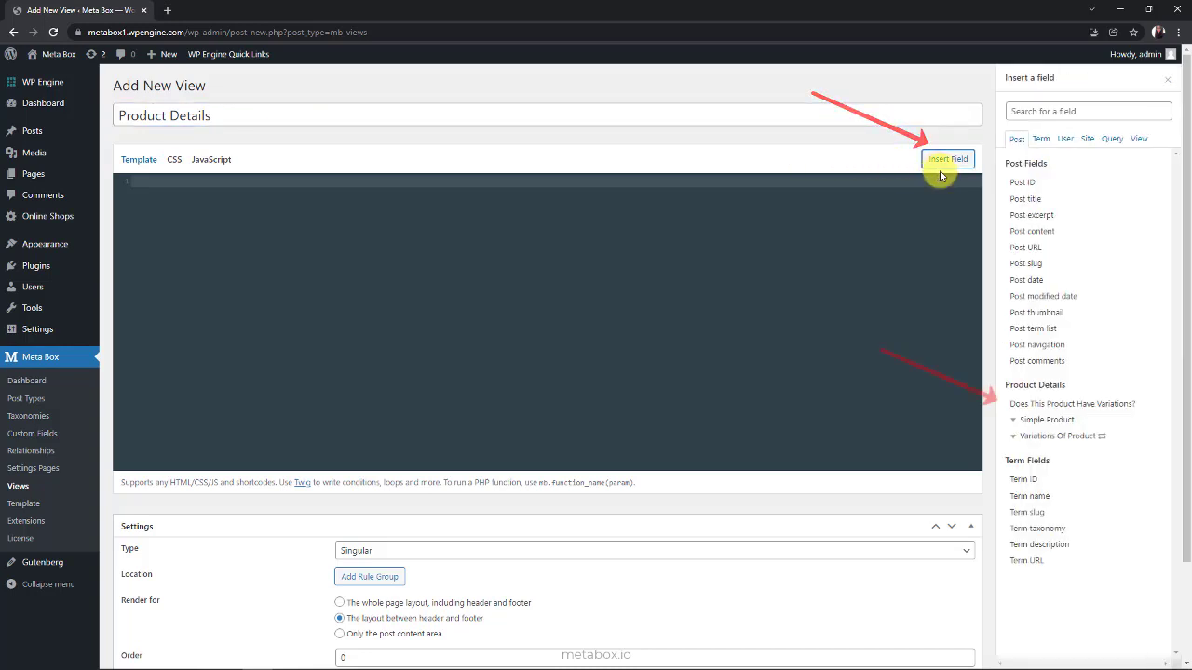
click(1018, 407)
click(661, 198)
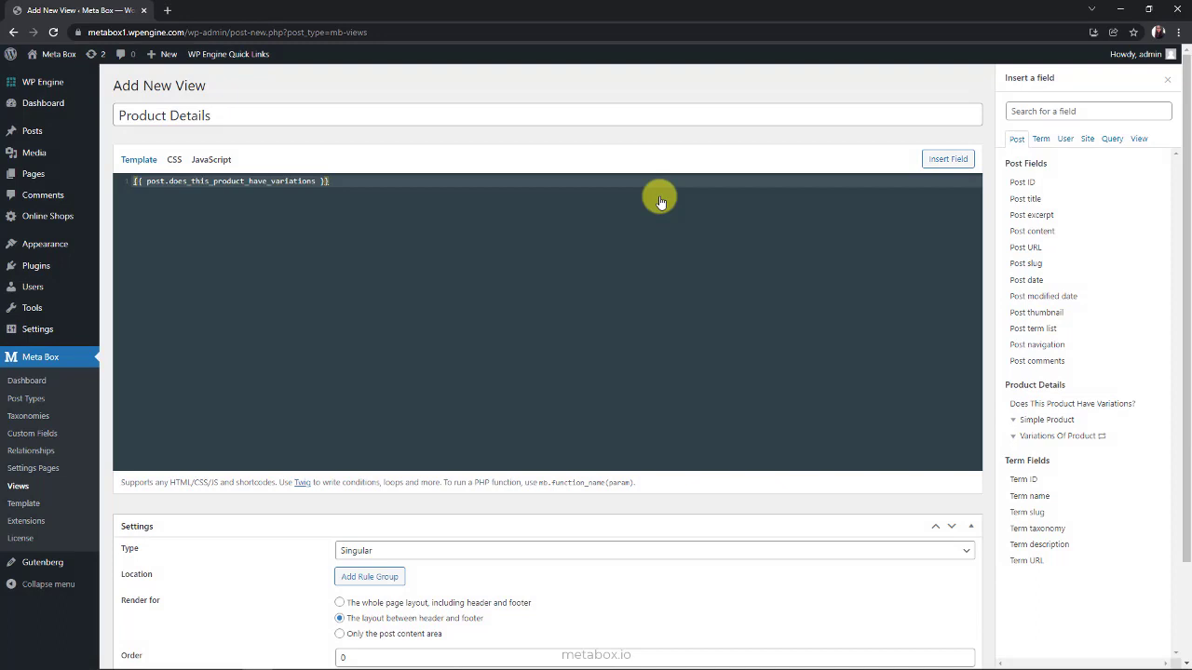
click(139, 182)
text(% set )
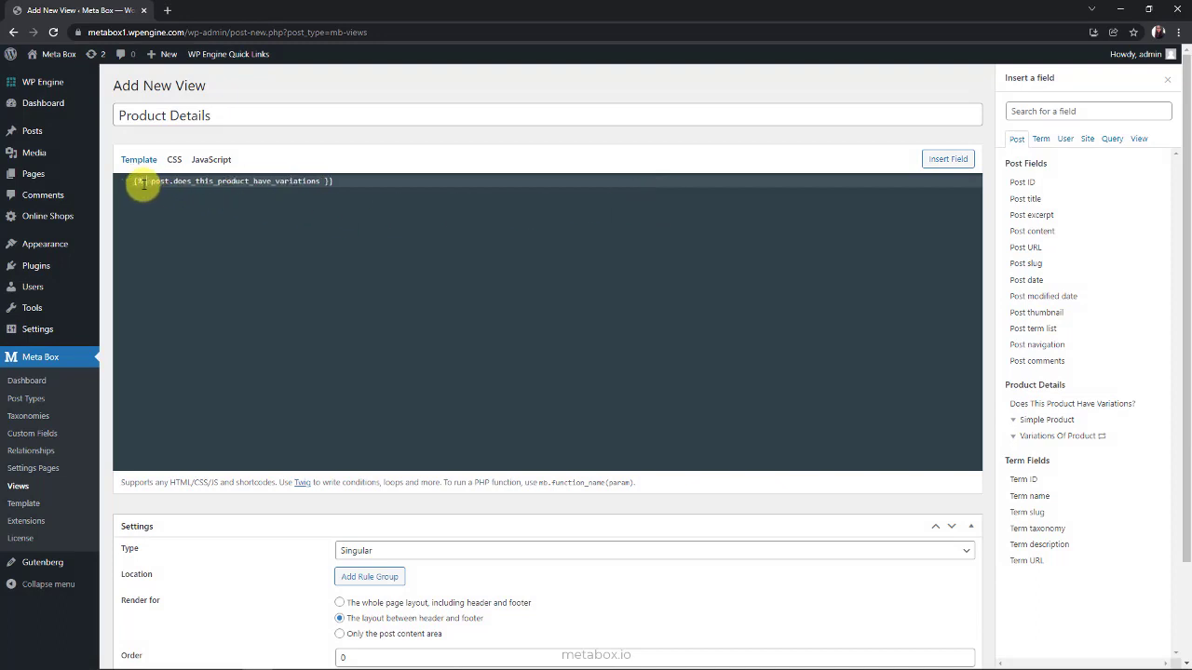
text(product_types =)
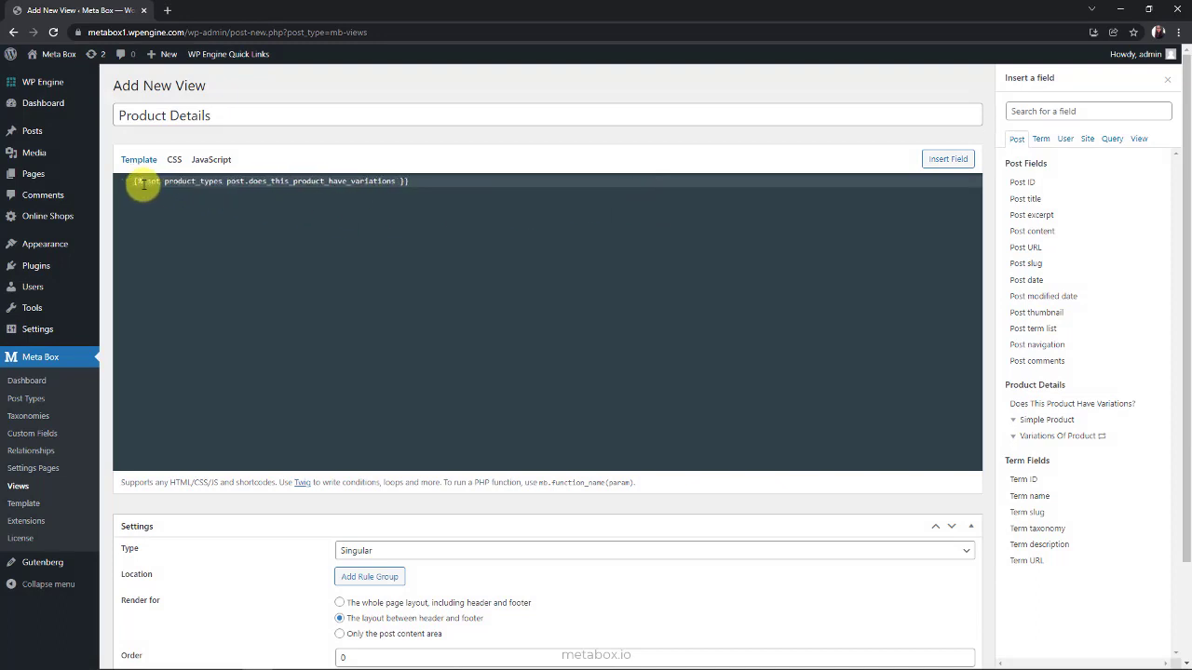
click(412, 183)
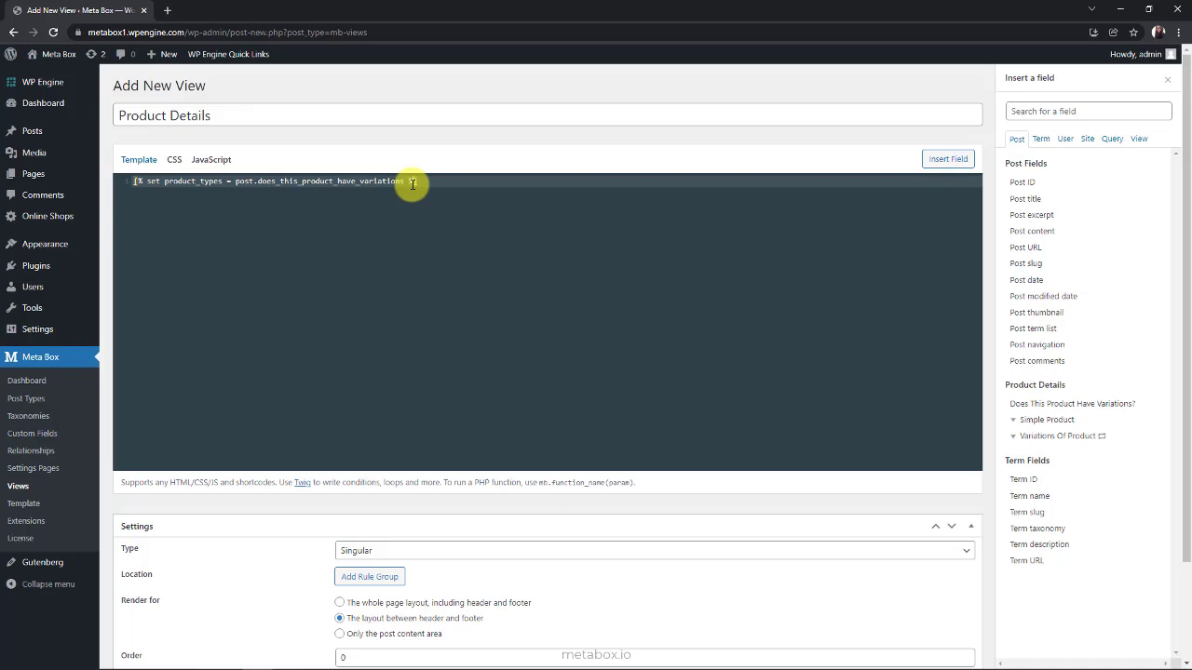
- Add the condition {% if (product_types == 0) %} on the line below the product_types assignment
key(Return)
text({% if %})
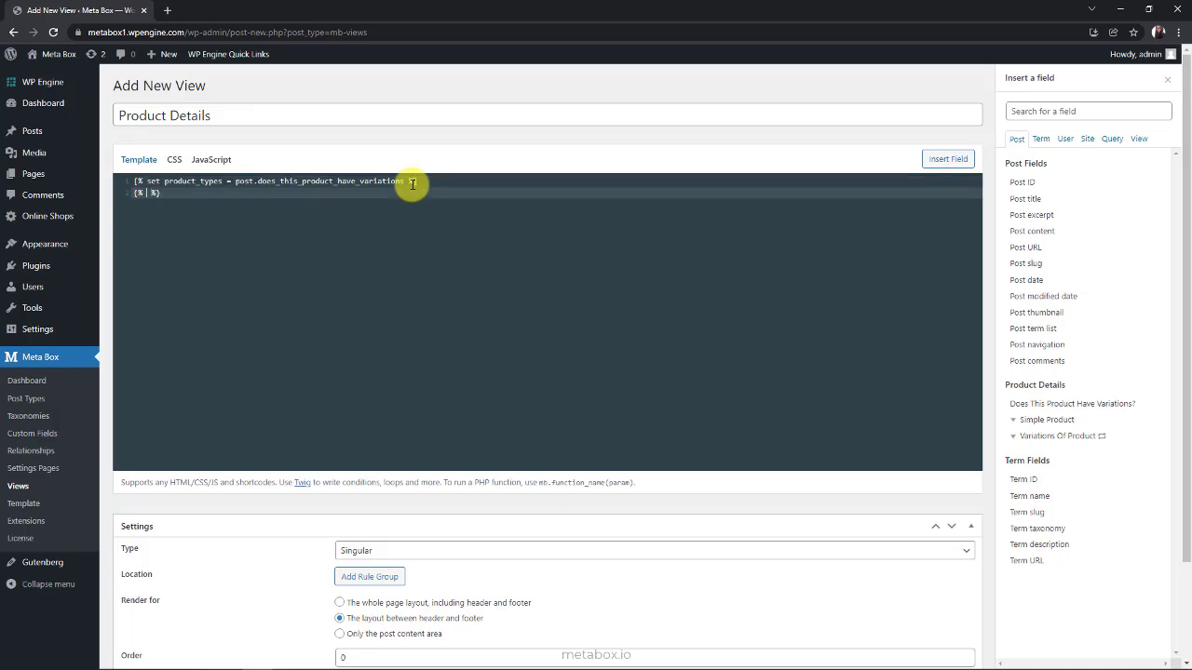
text((product_types )== 0)
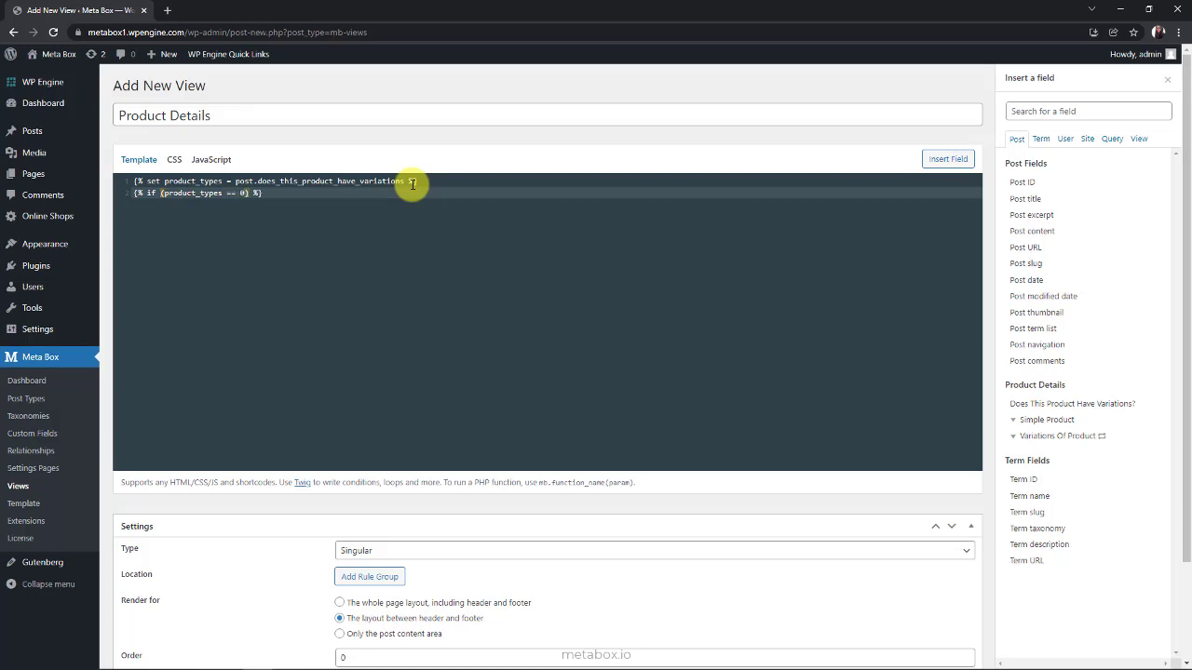
- Insert the Simple Product group's Product Images field at Large (1024x1024) size with image tag output
click(1013, 424)
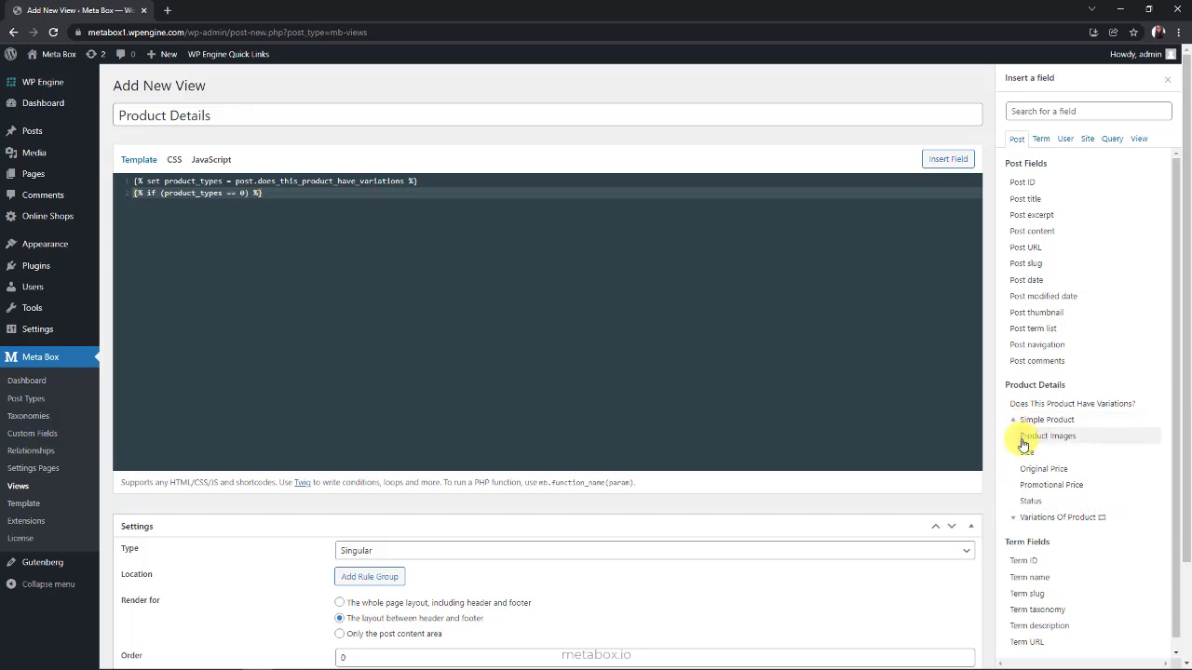
click(1023, 438)
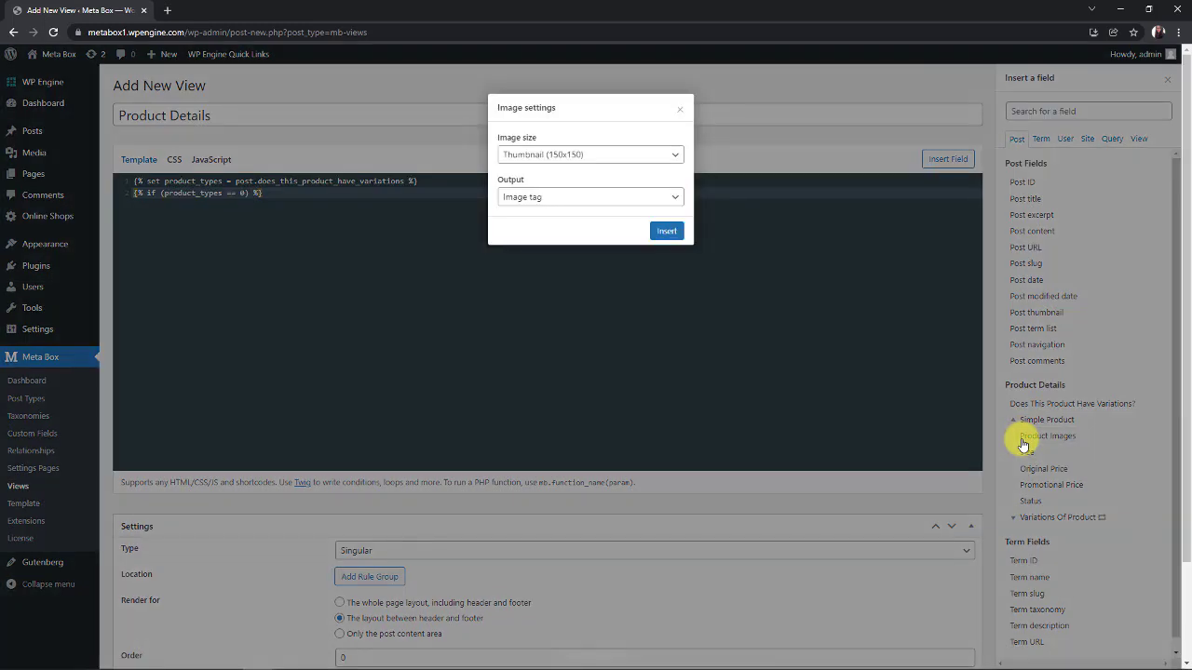
click(676, 156)
click(609, 209)
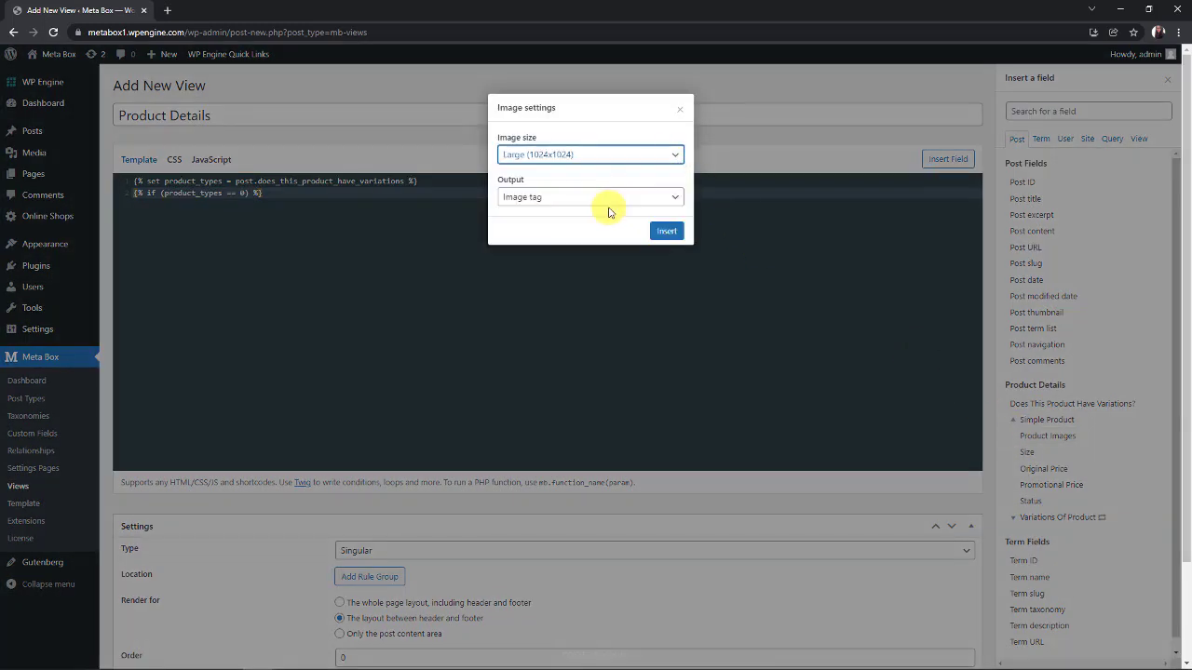
click(667, 230)
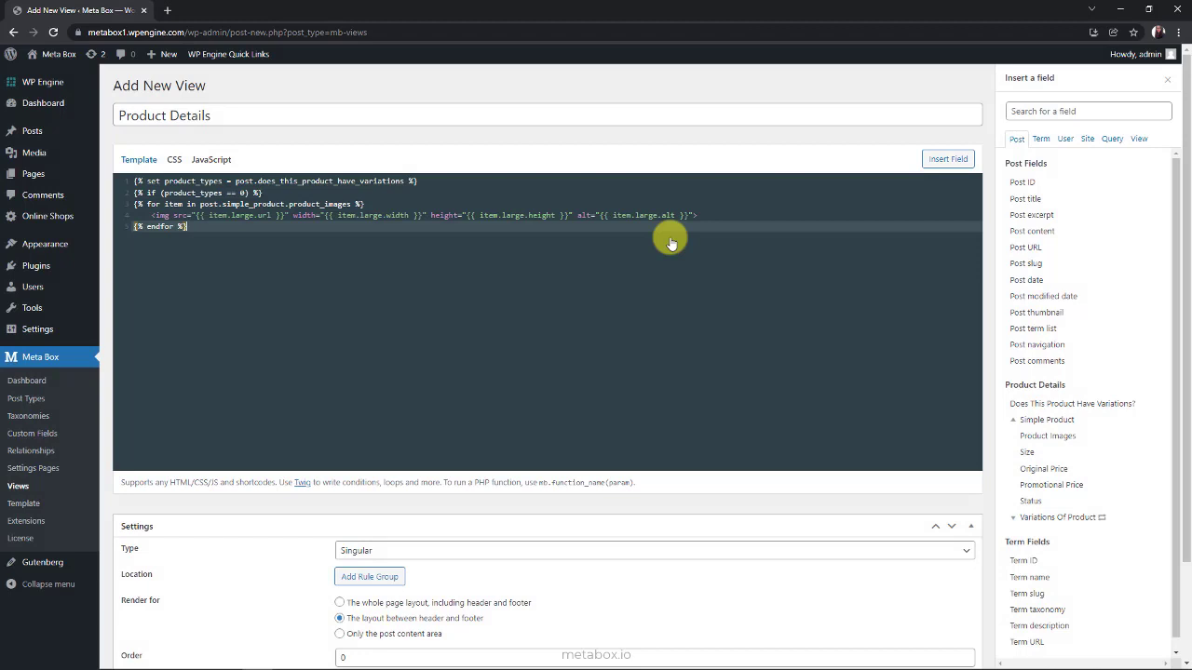
- Insert the simple product's images a second time at Thumbnail (150x150) size with image tag output
click(1024, 438)
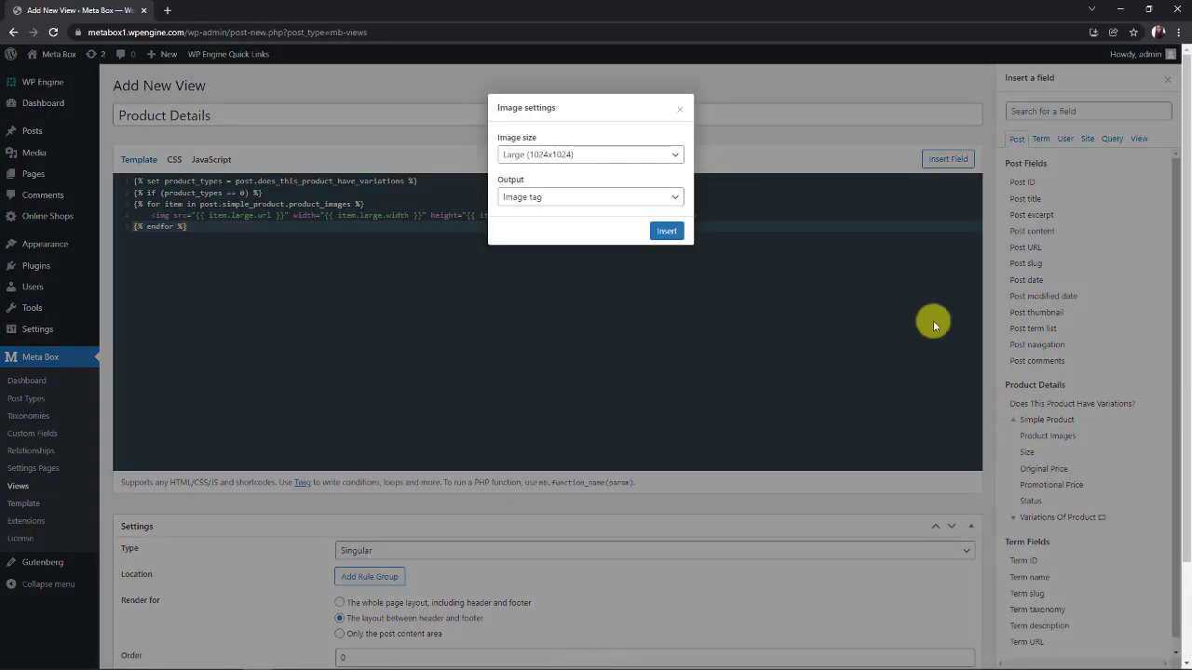
click(674, 156)
click(669, 172)
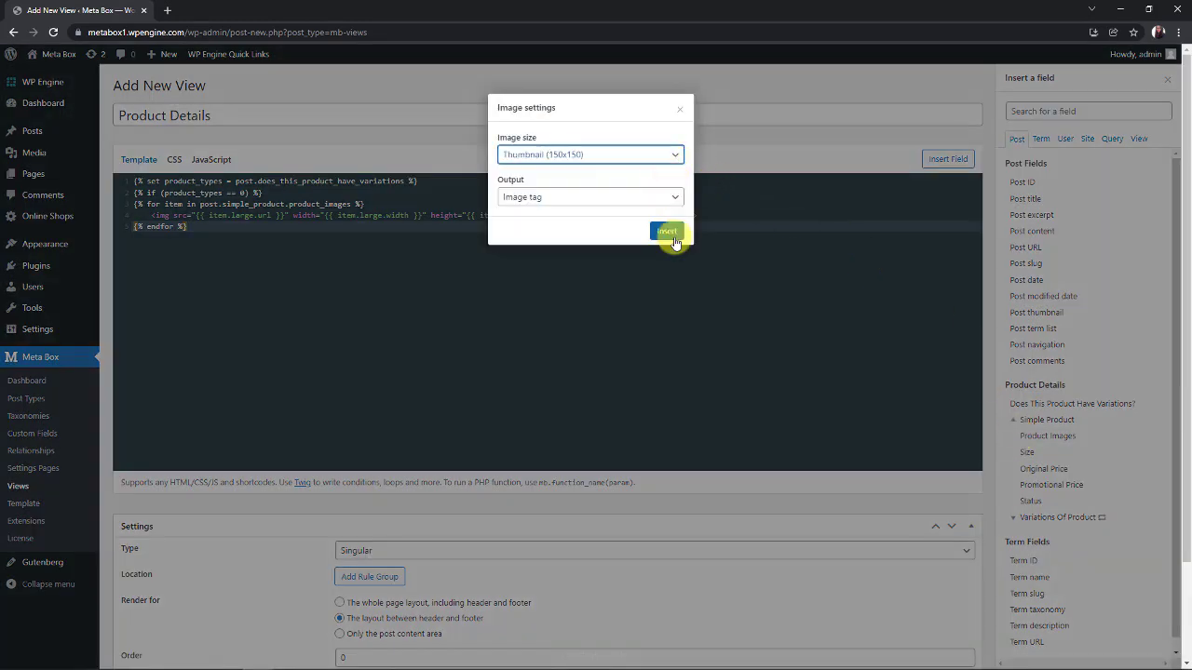
click(668, 230)
- Insert the post title and post content fields below the image loops
click(1015, 200)
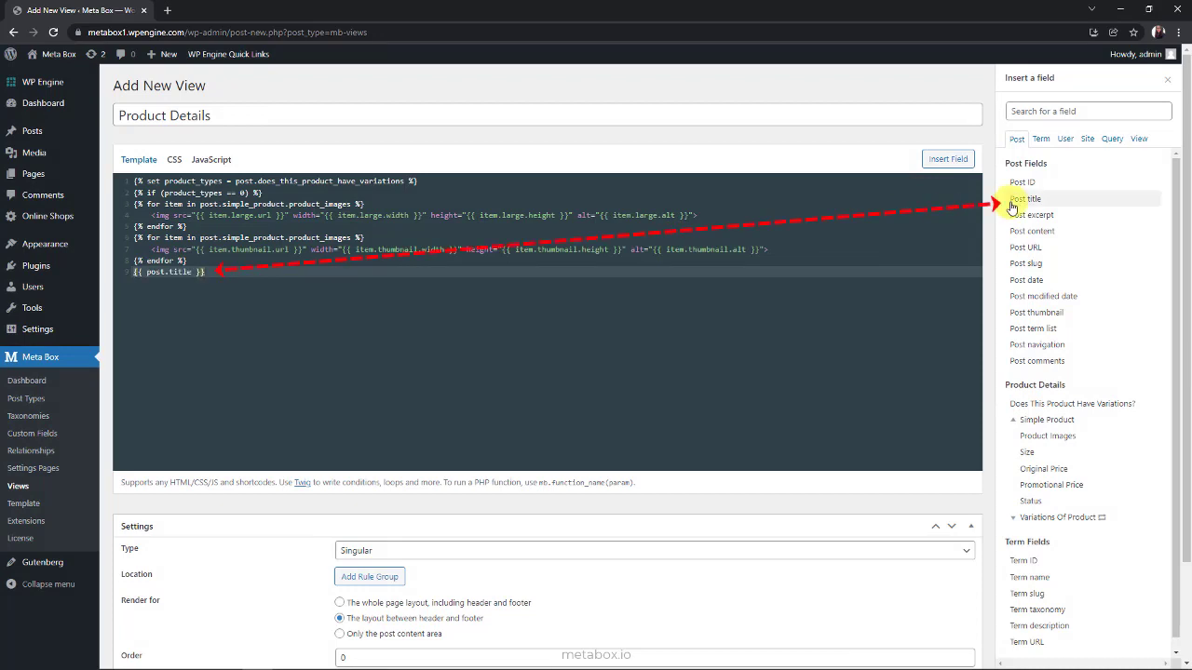
click(1012, 232)
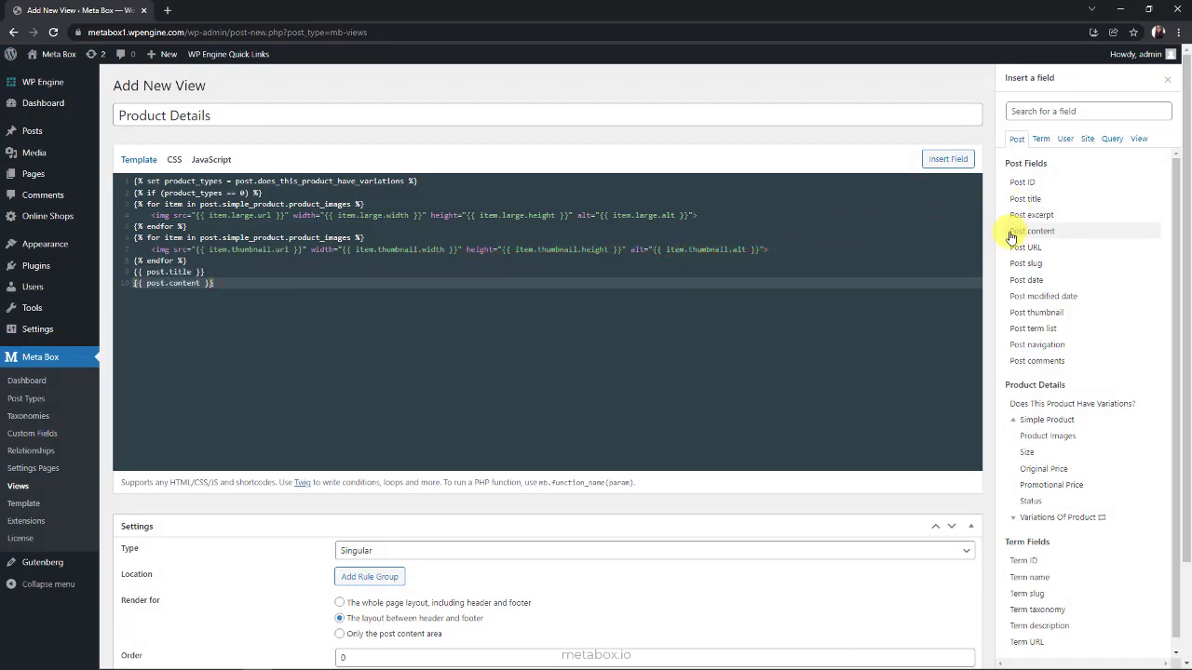
key(Return)
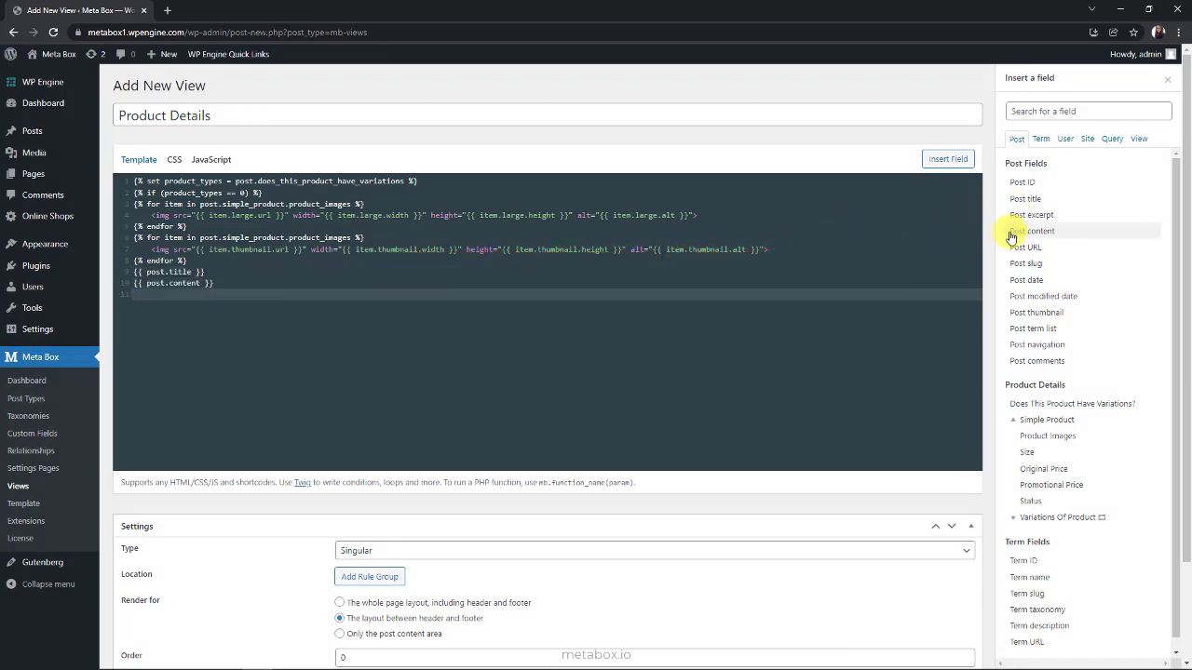
- Insert the simple product's Promotional Price and turn it into {% if post.simple_product.promotional_price|trim is empty %}
click(1022, 486)
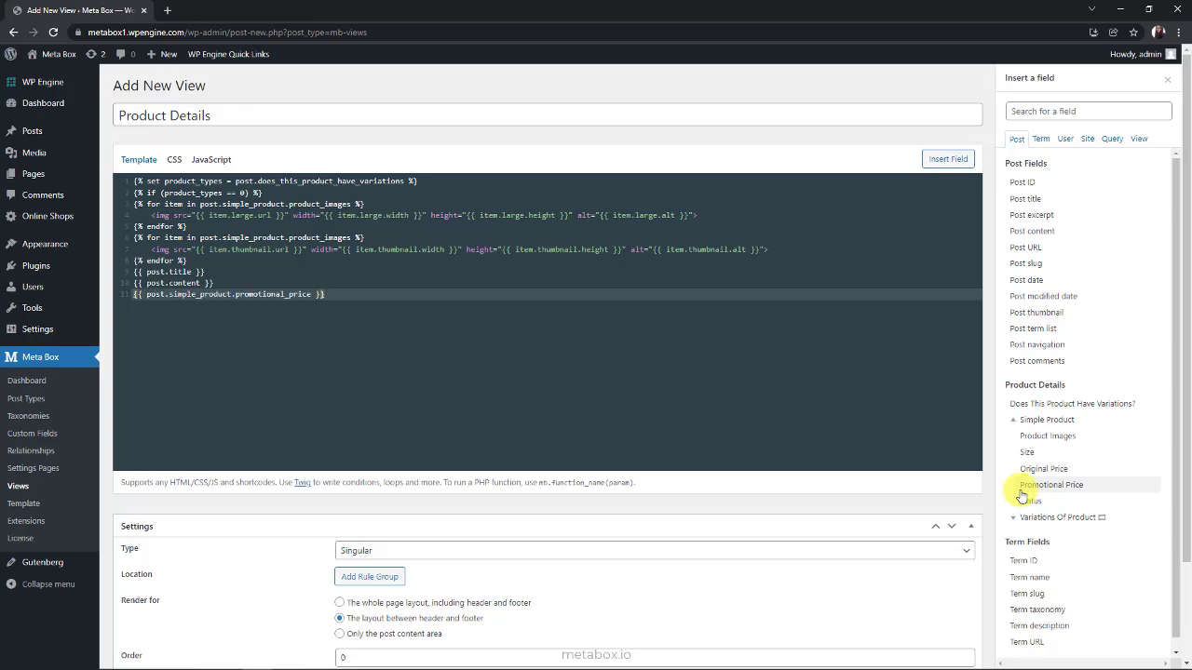
double_click(139, 294)
text({% if)
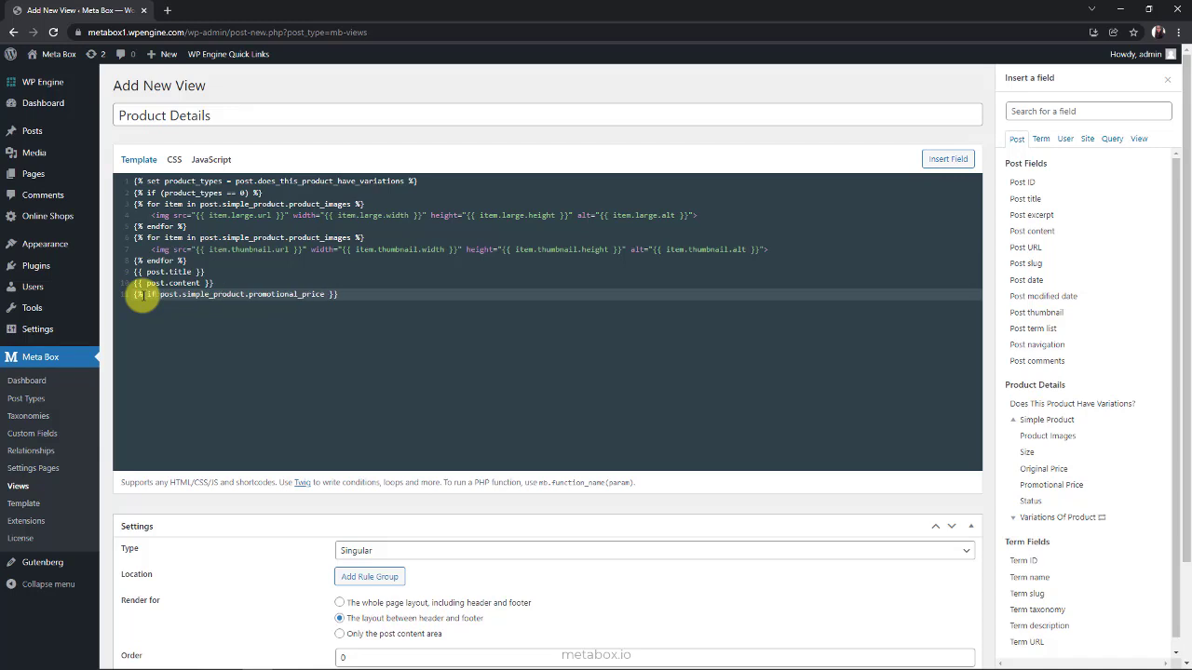
click(324, 294)
text(|trim is empty)
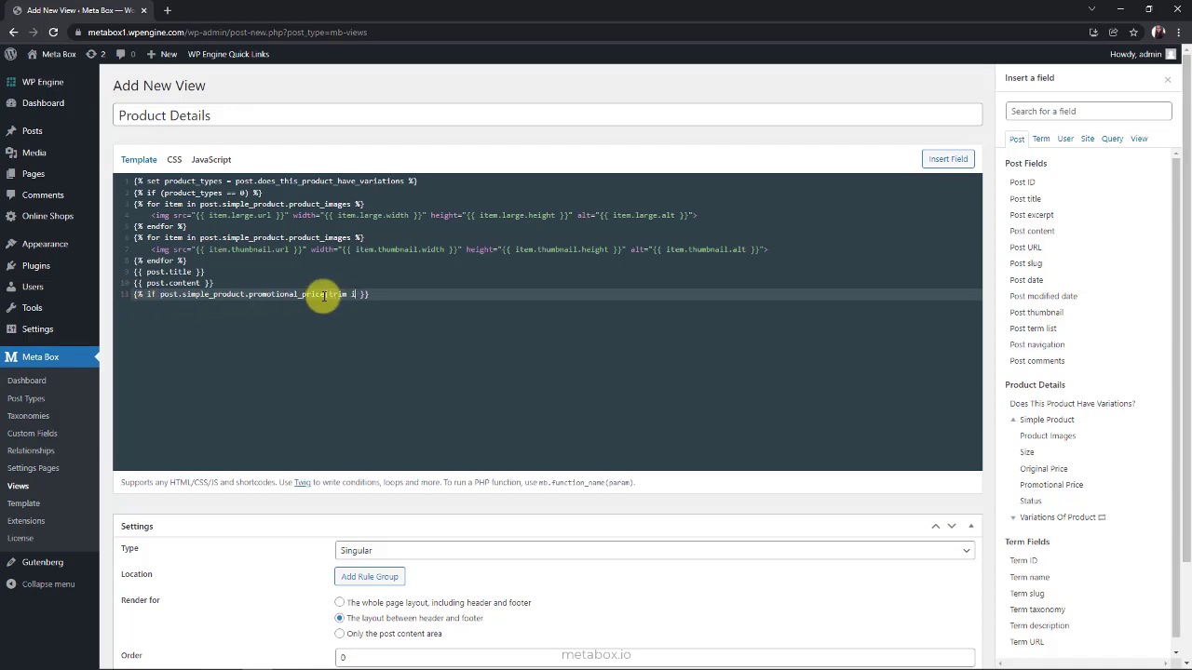
key(Delete)
text(%)
key(Return)
- Insert the simple product's Original Price inside the empty-price condition and add an {% else %} line after it
click(1029, 468)
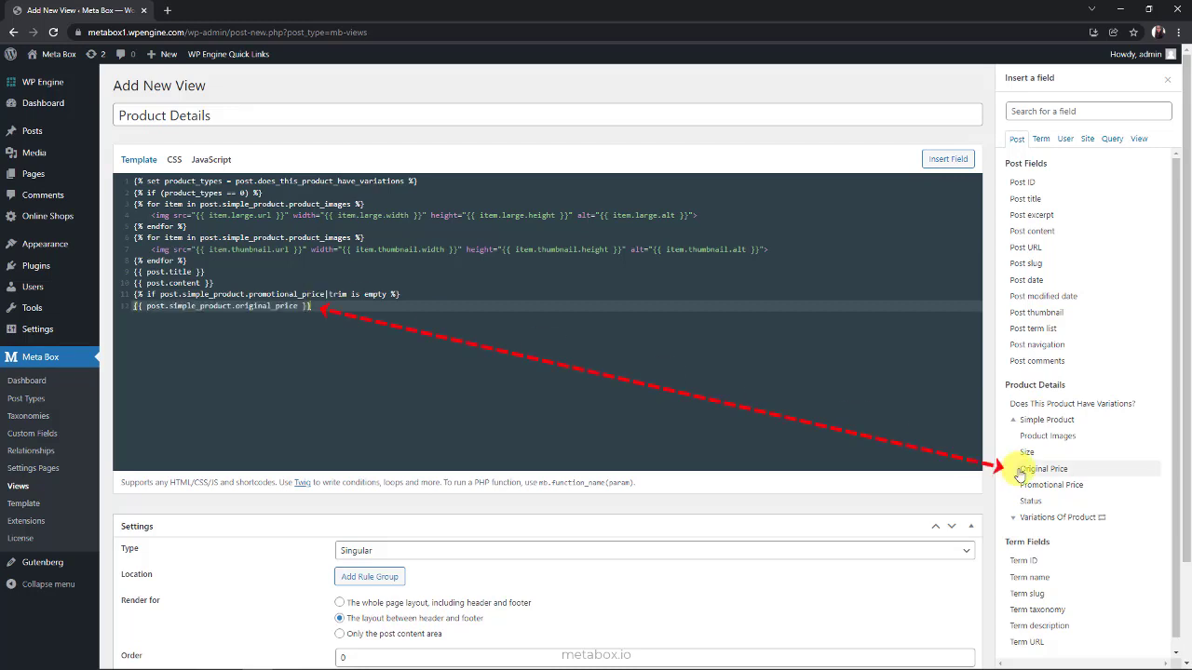
key(Return)
text({% else %})
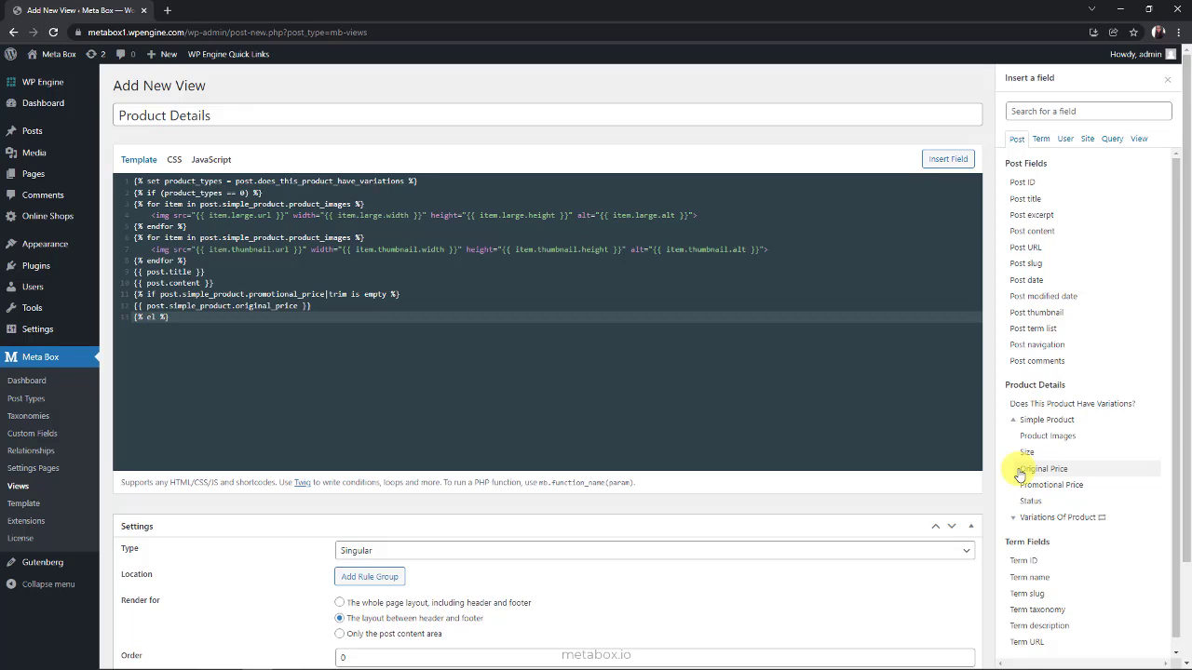
key(Return)
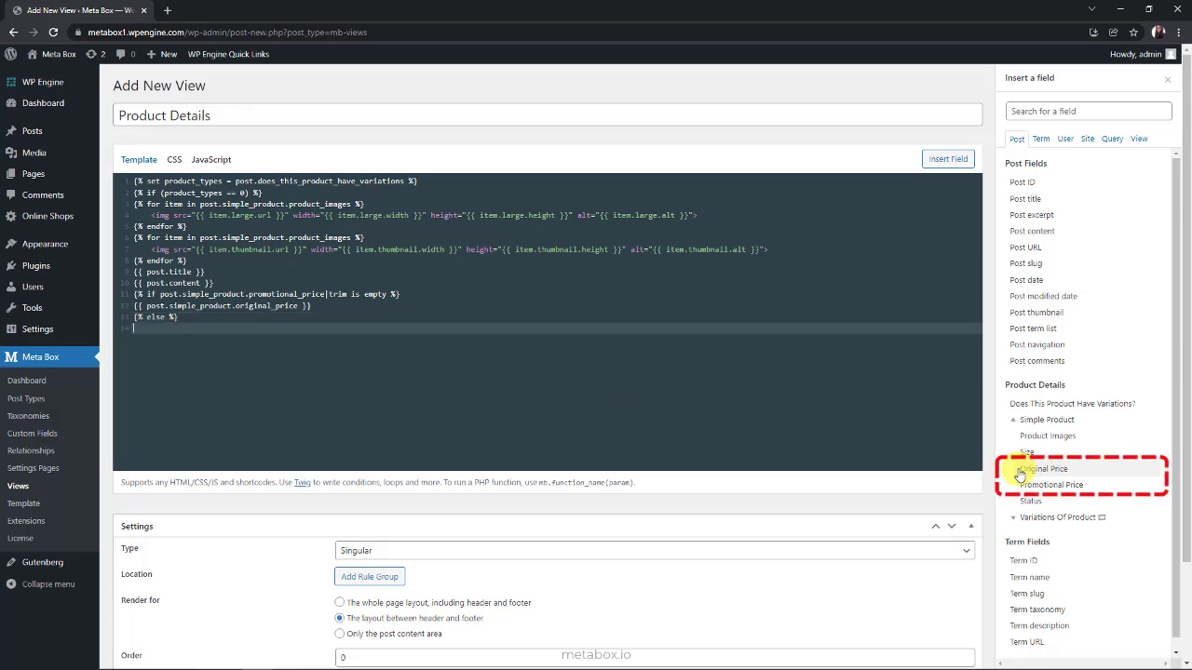
- Fill the else branch with the simple product's Promotional Price and Original Price, and close it with {% endif %}
click(1025, 485)
key(Return)
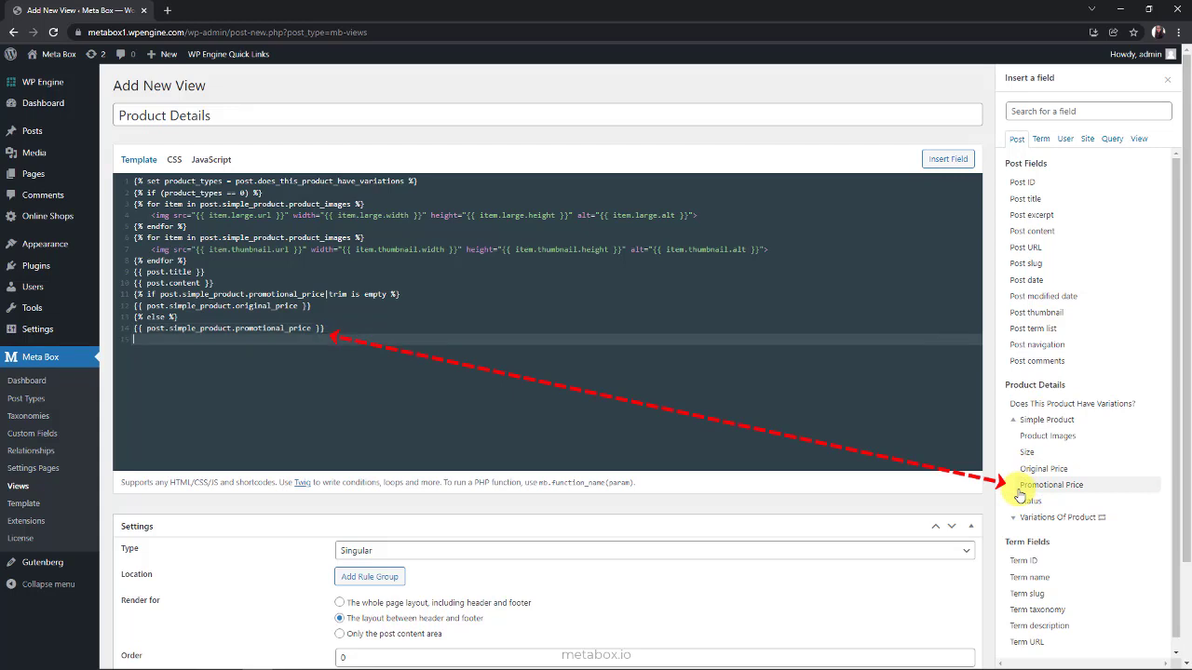
click(1019, 470)
key(Return)
text({%)
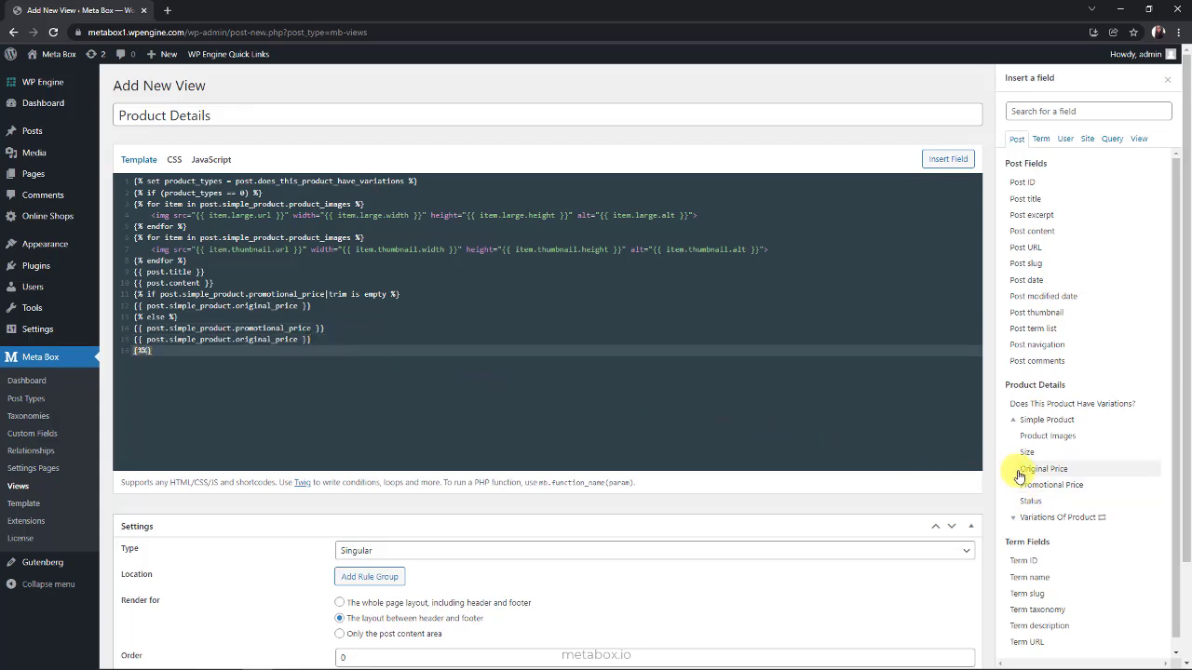
text( endif)
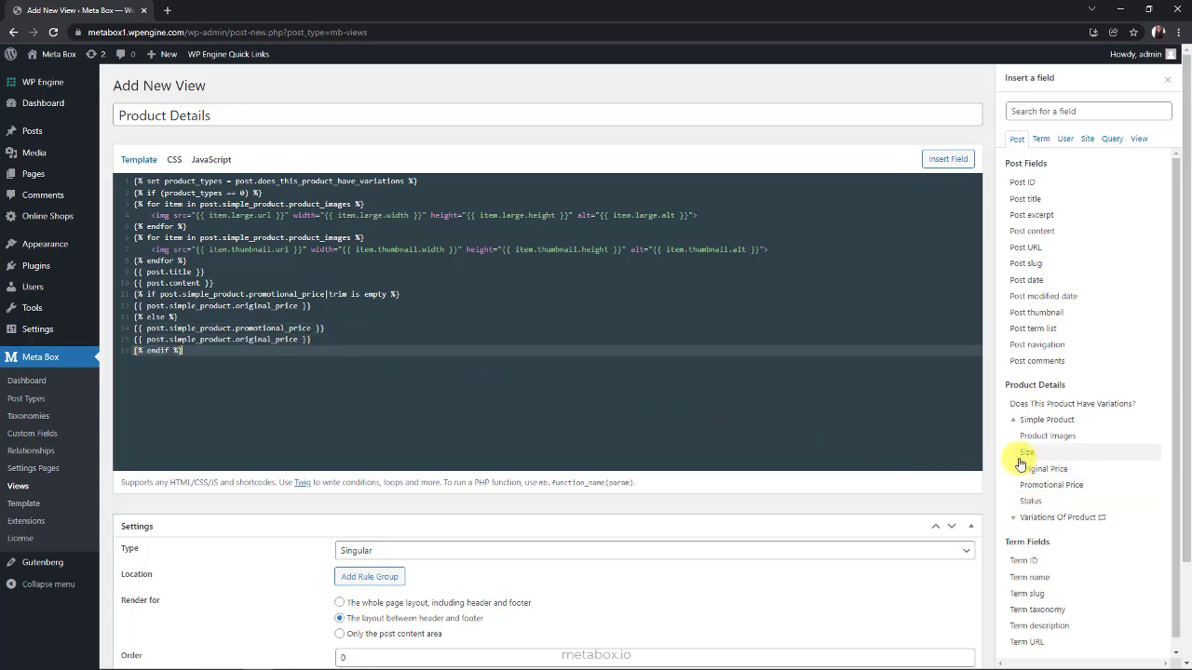
- Insert the simple product's Size field with its output set to Label
click(1025, 453)
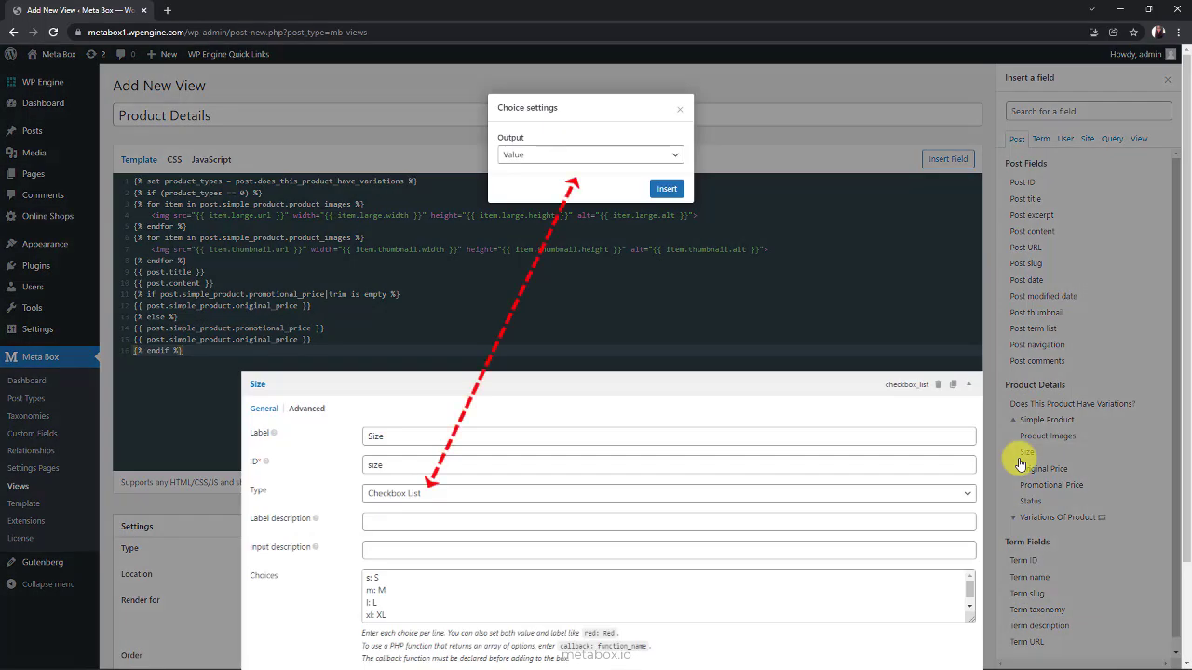
click(678, 157)
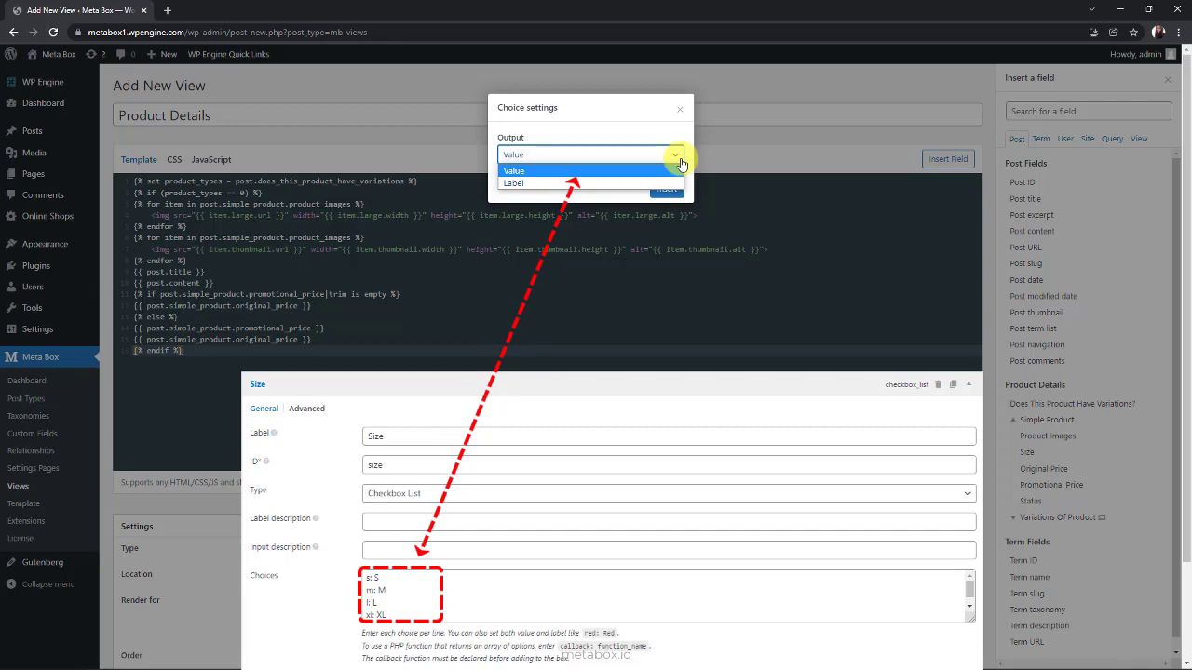
click(652, 182)
click(665, 190)
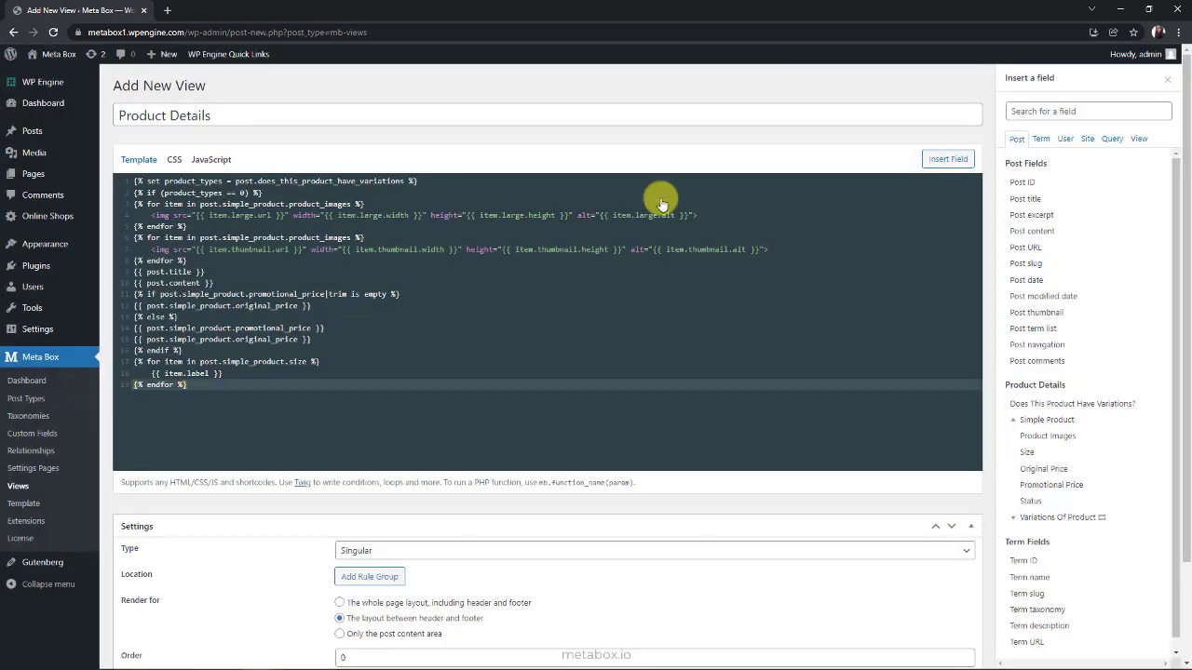
- Insert the simple product's Status field as a label and add an {% else %} line for the product_types condition
key(Return)
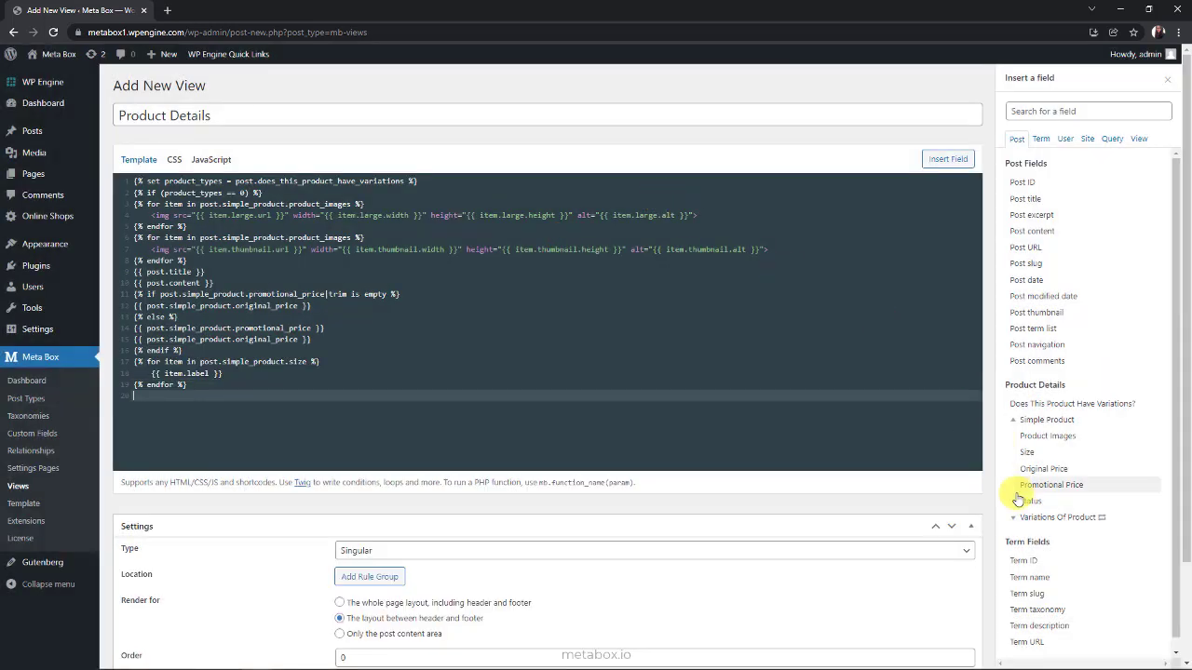
click(1024, 501)
click(665, 187)
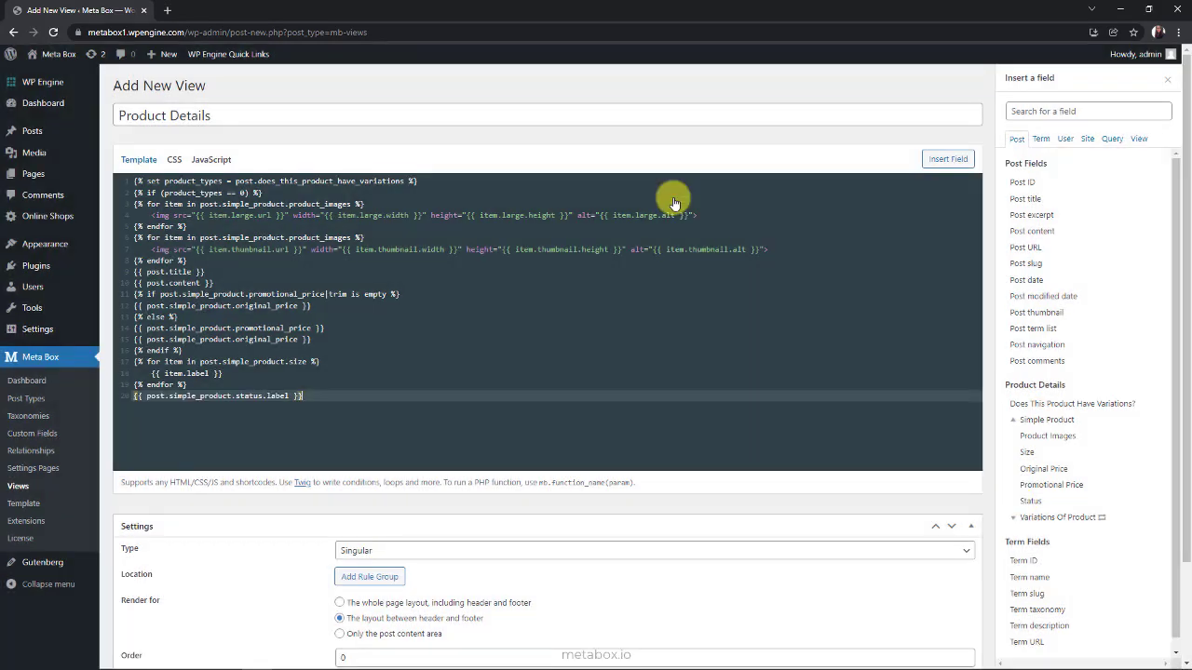
key(Return)
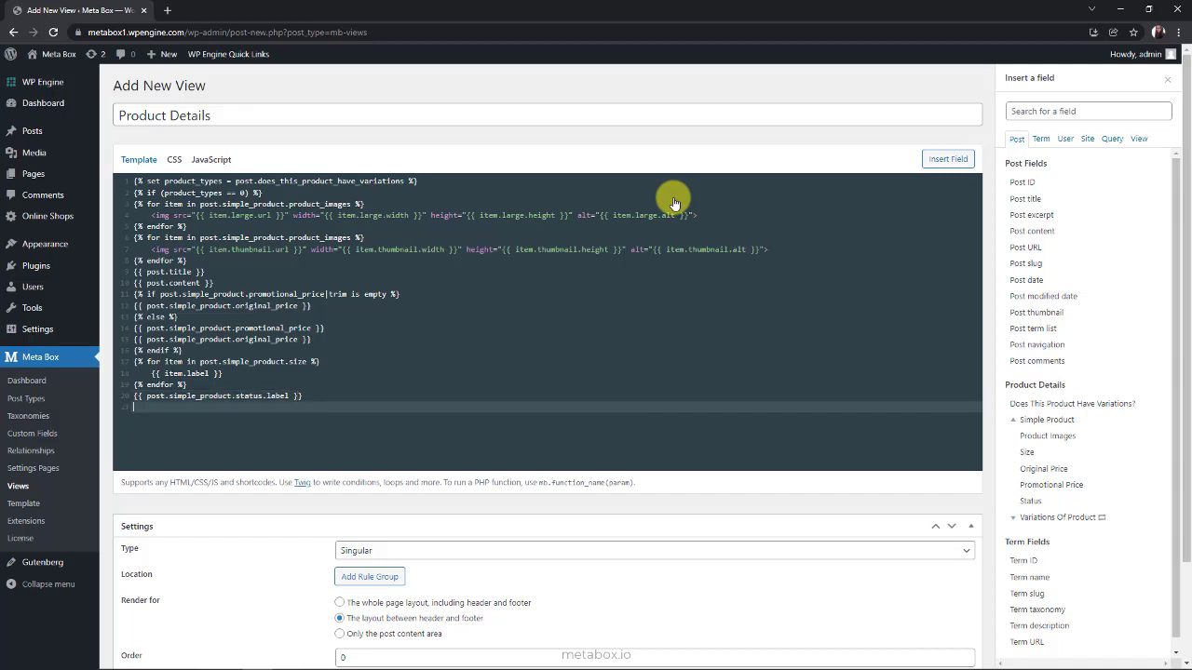
text({% else %})
key(Return)
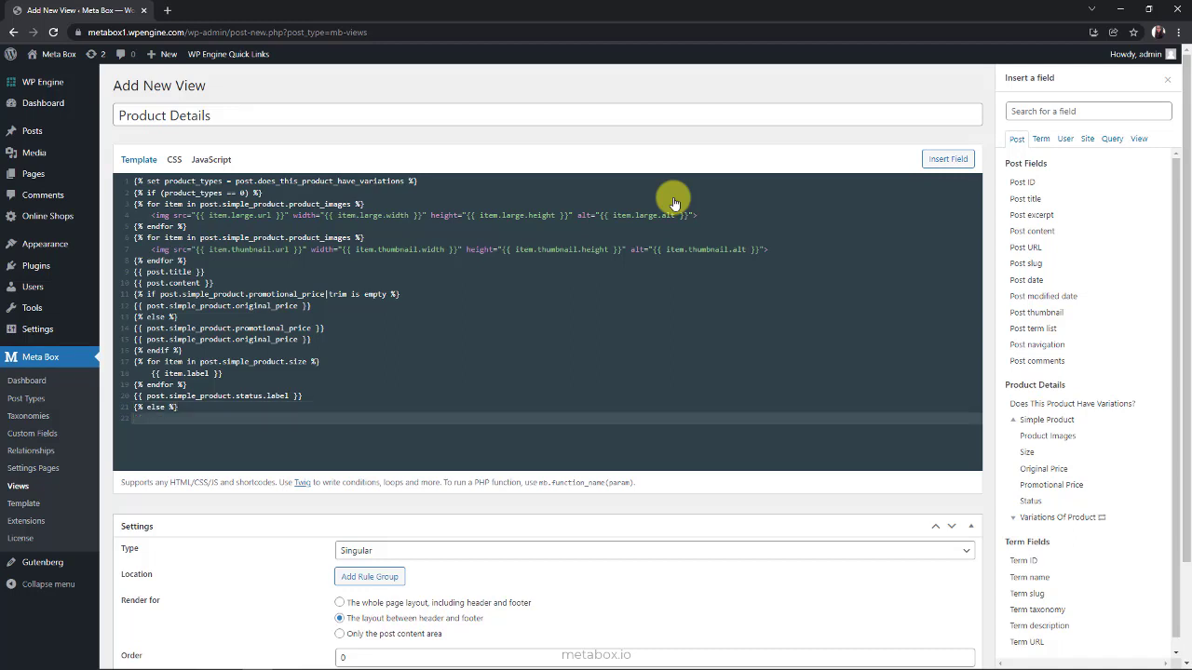
- Insert the Variations Of Product loop after the {% else %} line and delete its sub-fields placeholder
click(1032, 523)
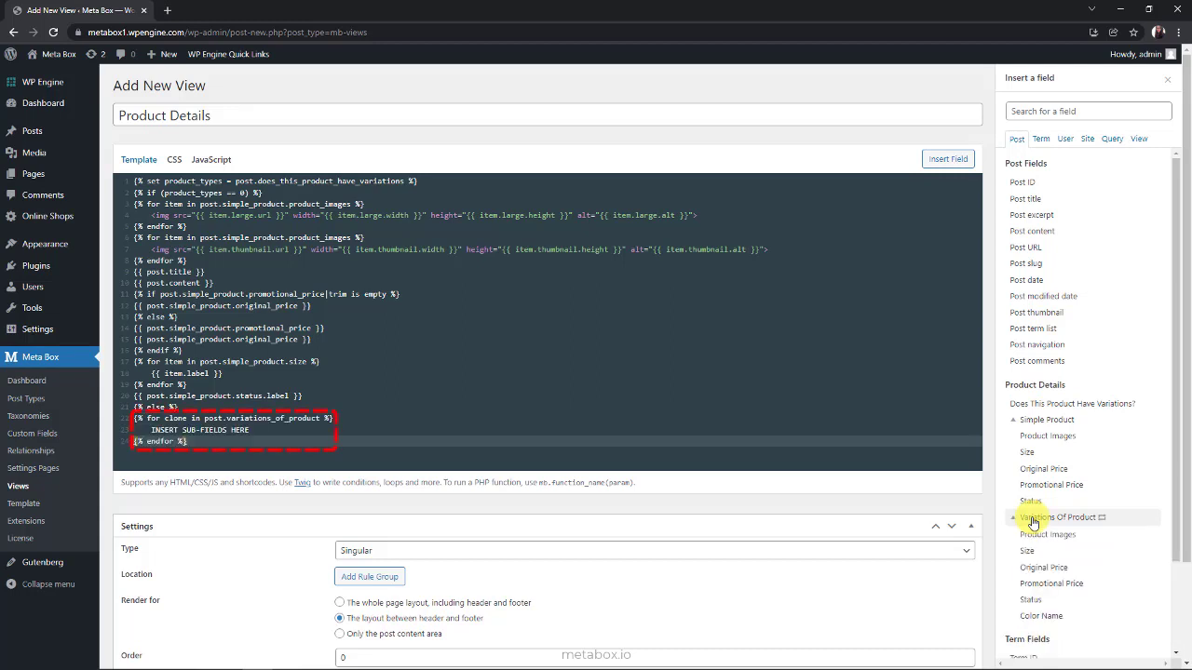
click(773, 432)
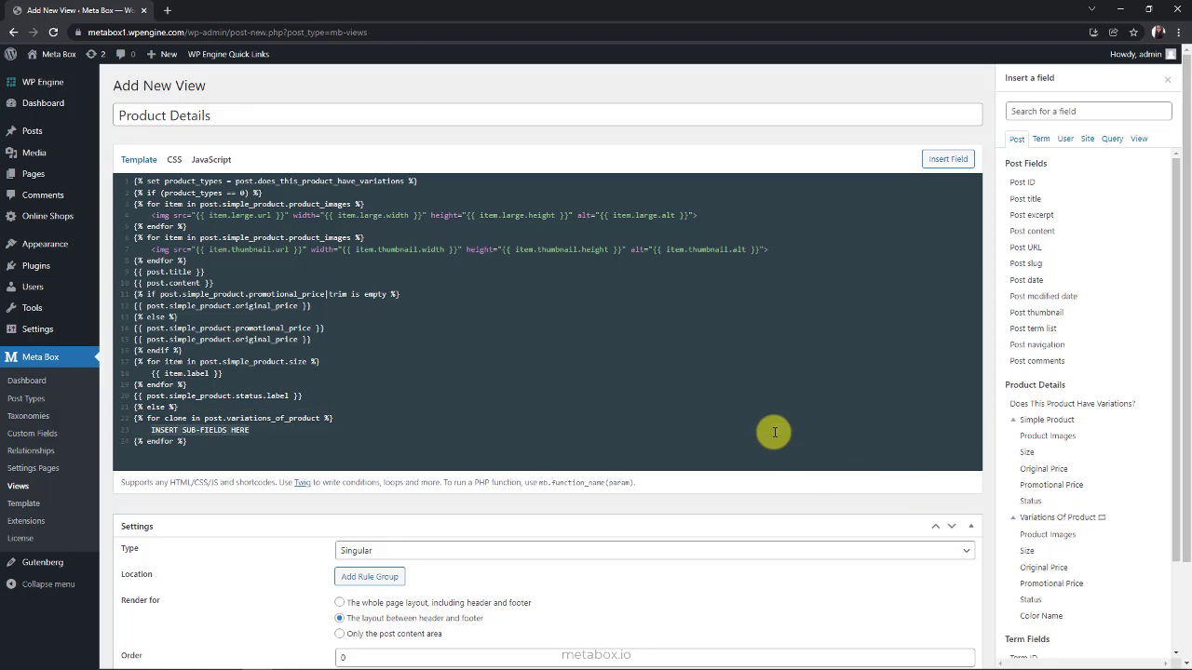
key(shift+Home)
key(BackSpace)
key(BackSpace)
- Insert the variations' Product Images inside the loop twice as image tags, once in the large size and once as Thumbnail (150x150)
click(1034, 535)
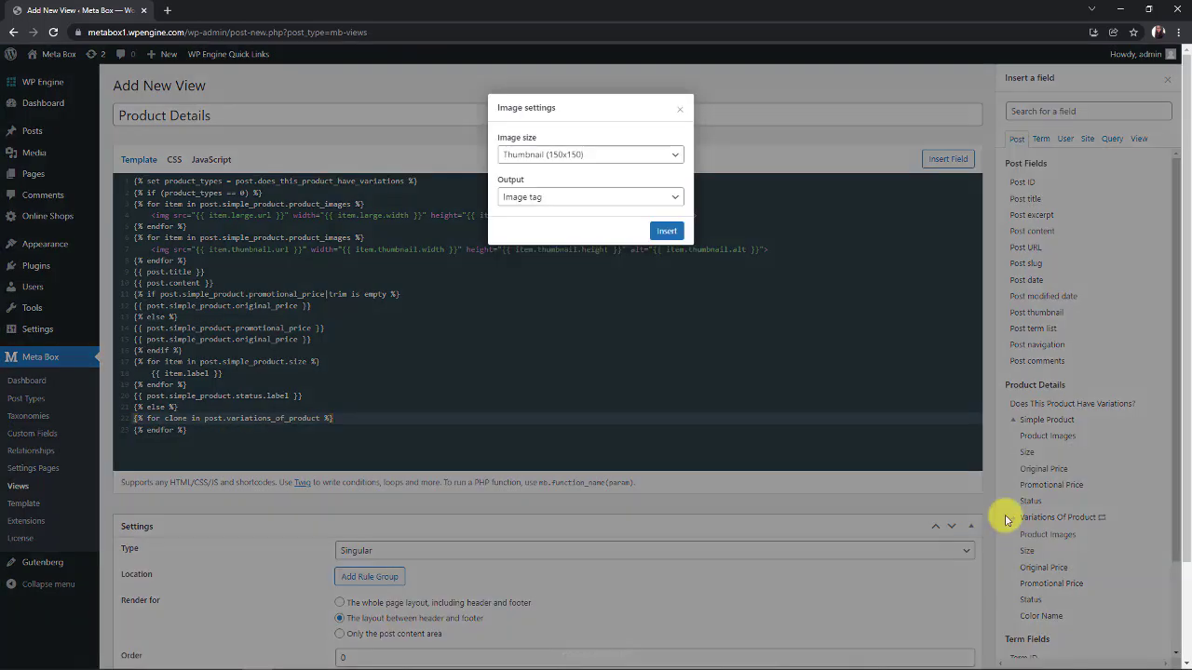
click(657, 155)
click(633, 199)
click(667, 231)
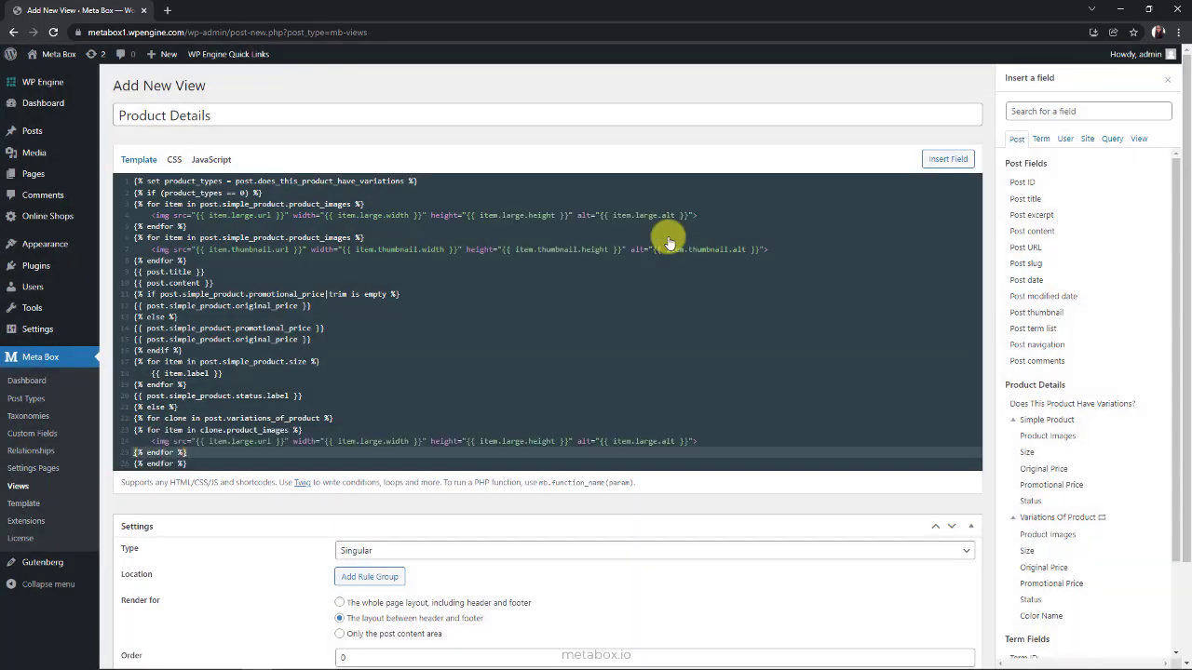
click(1033, 535)
click(657, 154)
click(657, 168)
click(667, 231)
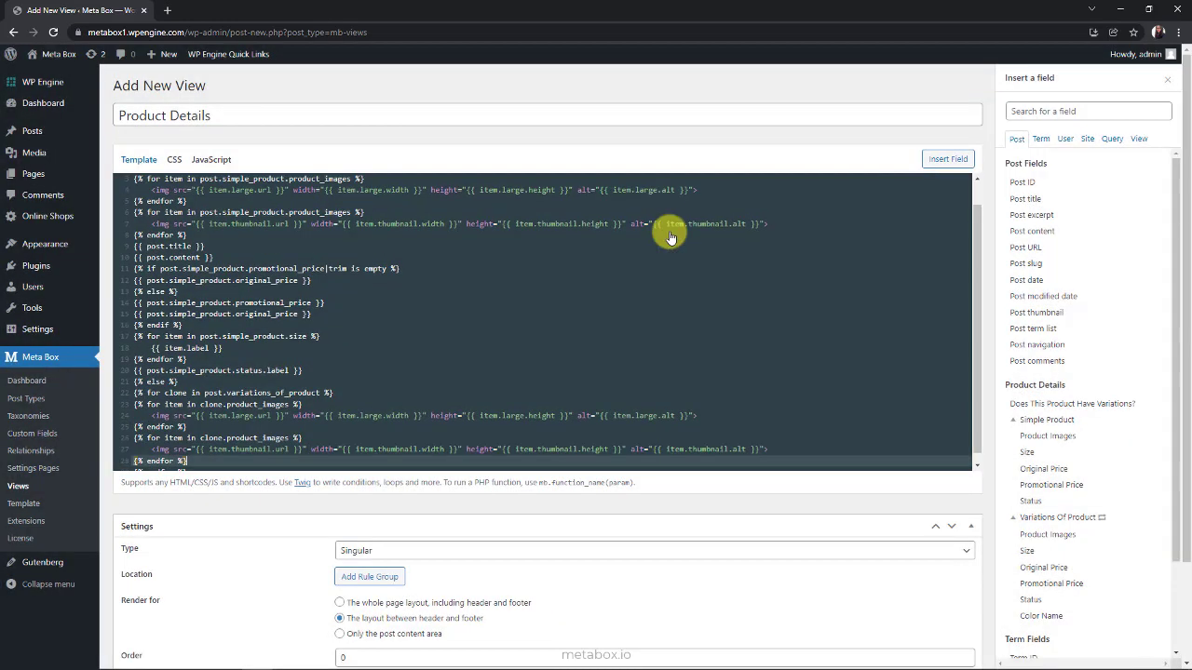
- Insert the Post title and Post content fields below the variation images loop
scroll(660, 233, up, 1)
scroll(979, 335, down, 2)
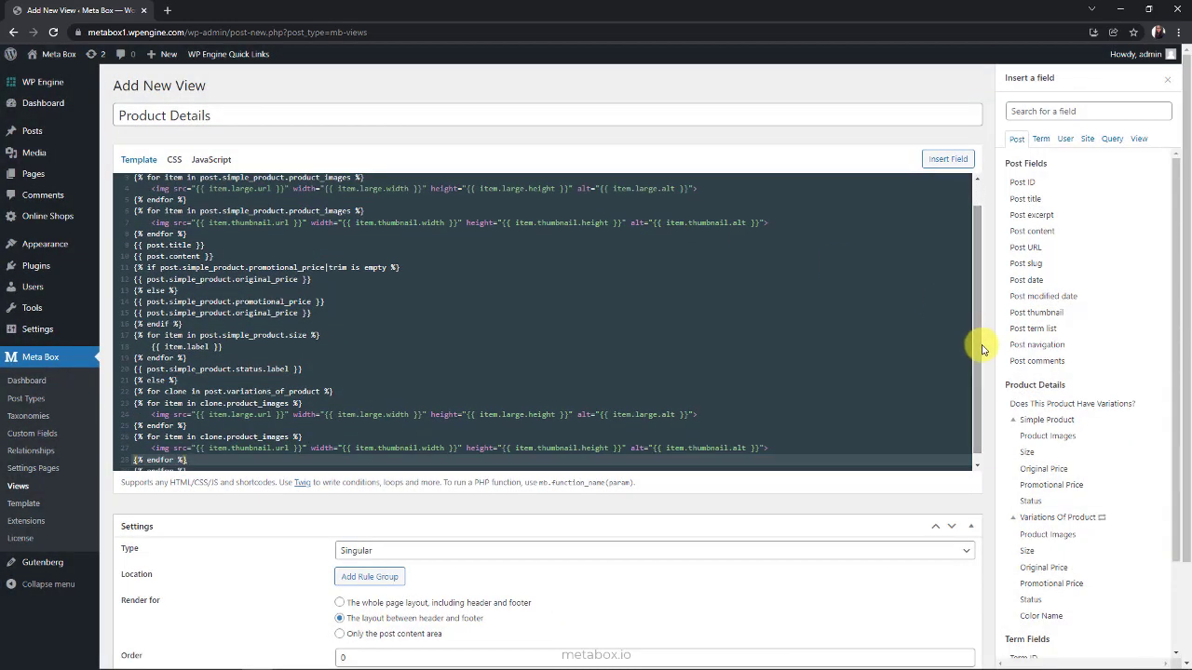
click(1012, 207)
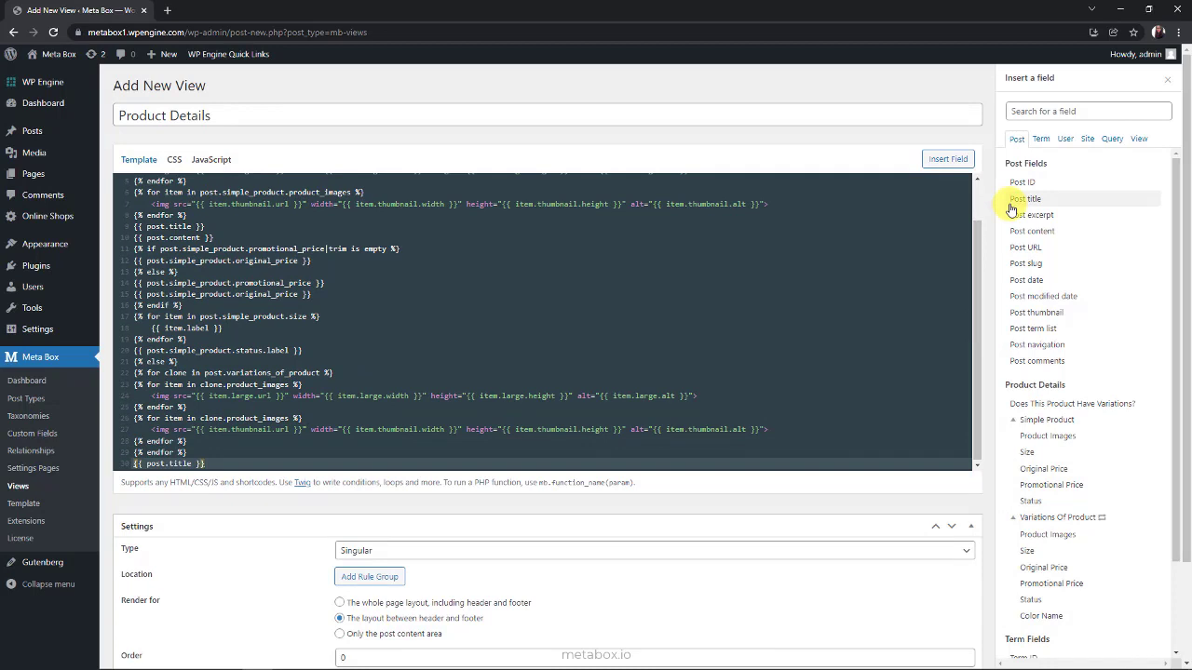
click(1011, 235)
- Insert another Variations Of Product loop containing the Color Name field output as its label
click(1032, 515)
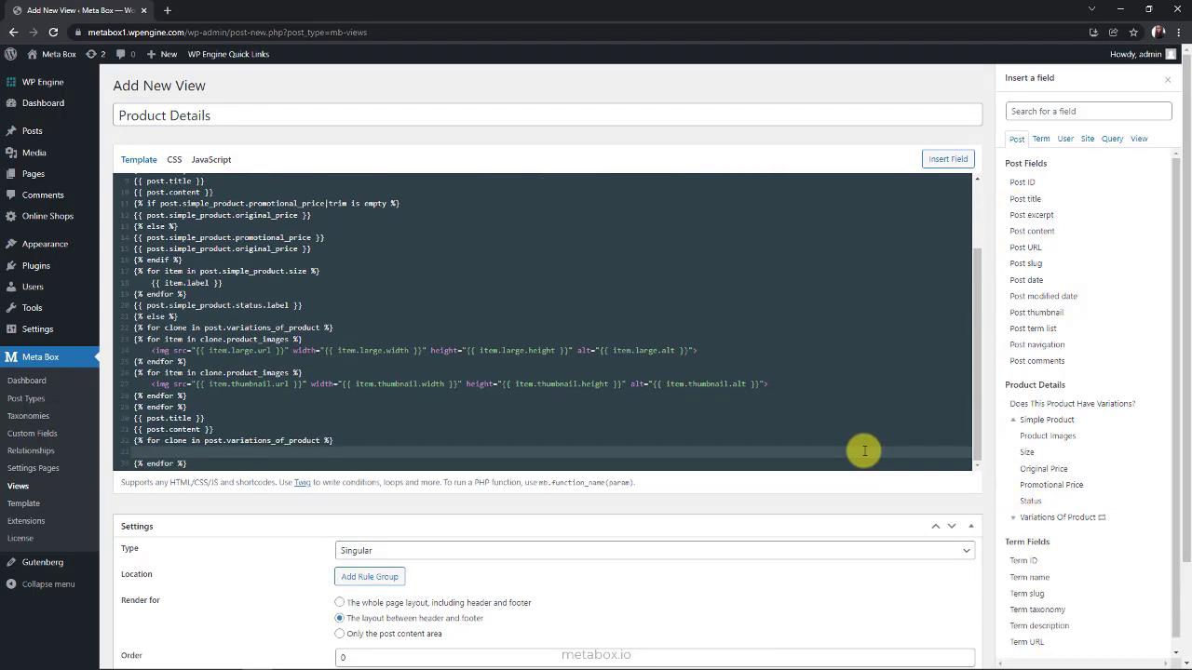
click(1013, 519)
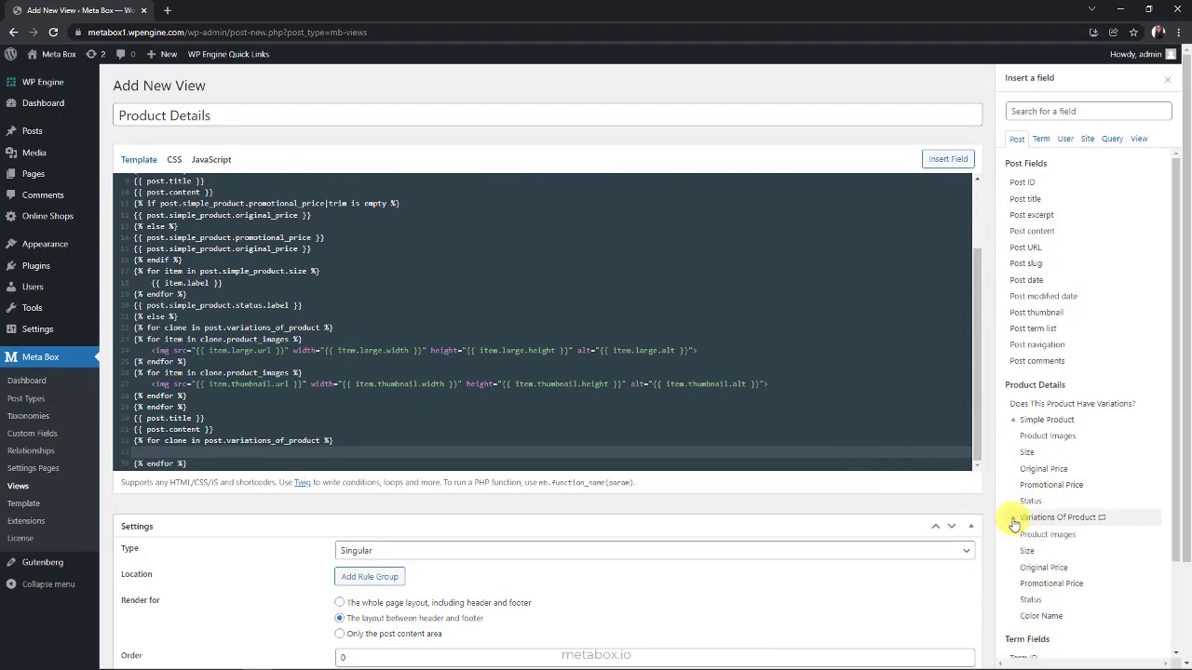
click(1020, 622)
click(668, 191)
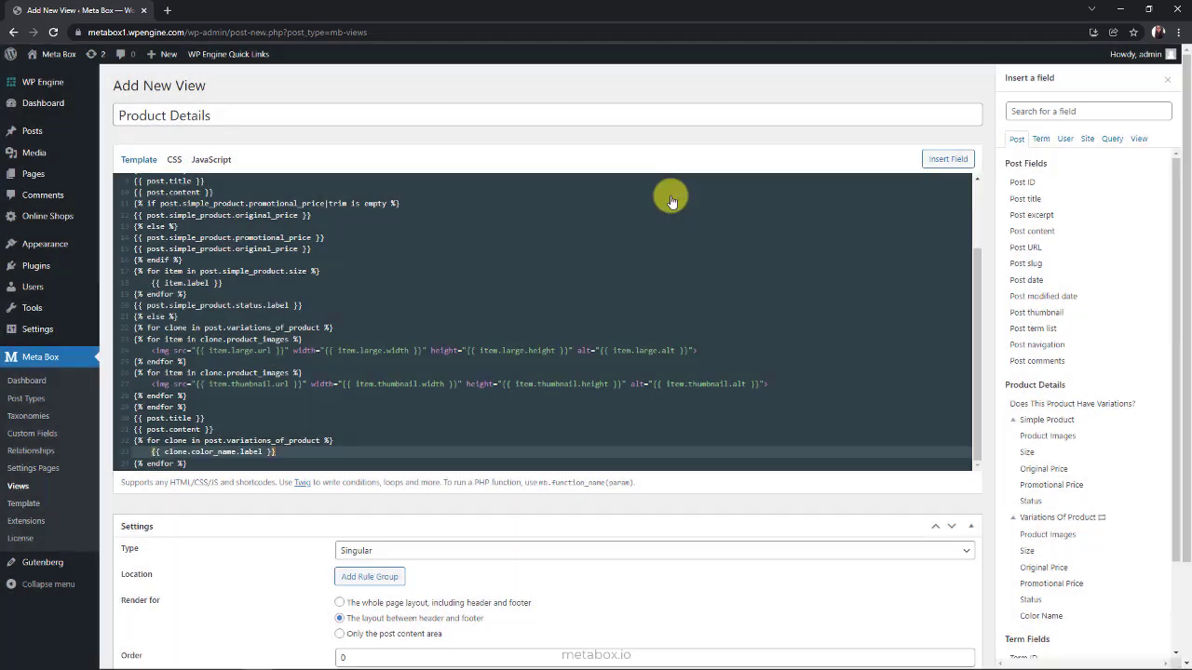
- Add a further Variations Of Product loop after the color loop and insert the variation's Promotional Price inside it
key(Down)
key(End)
key(Return)
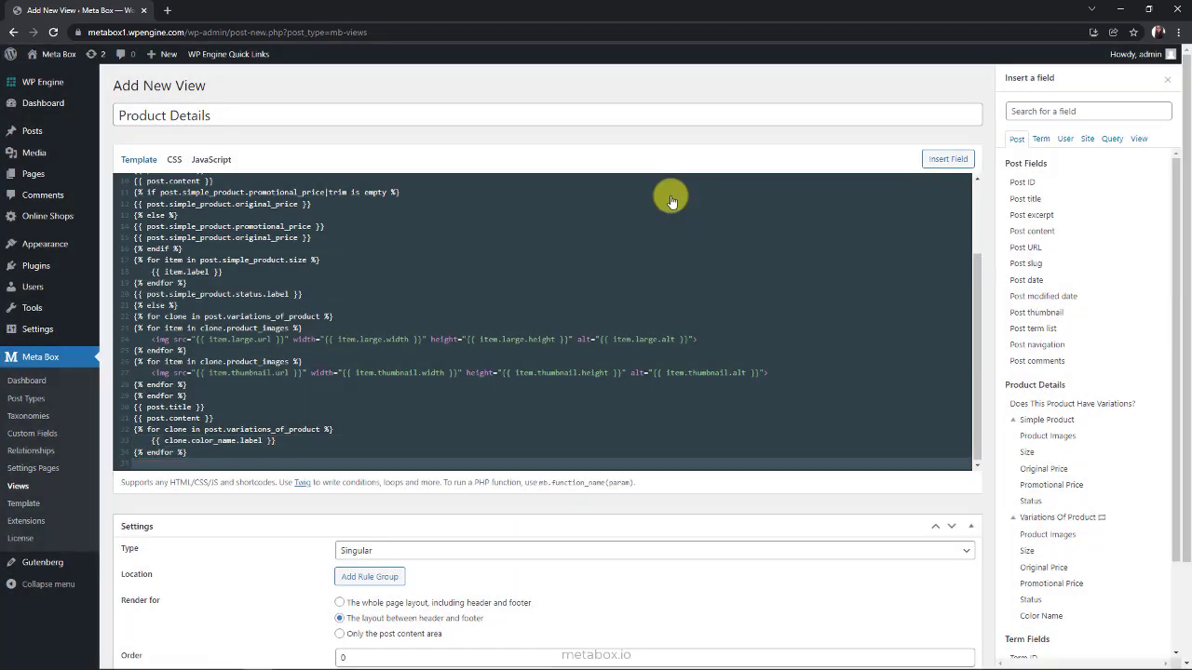
click(1057, 517)
click(1051, 582)
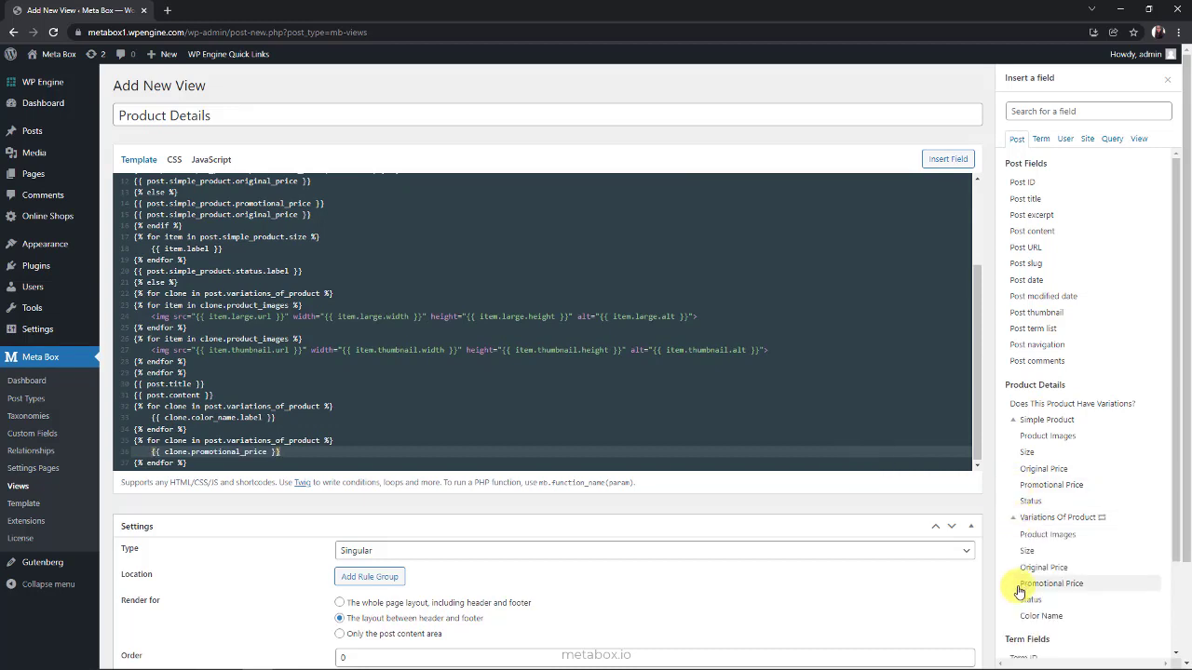
- Turn the variation's promotional price line into {% if clone.promotional_price|trim is empty %}
click(157, 454)
key(BackSpace)
text(% if)
click(279, 453)
text(|trim is empty %)
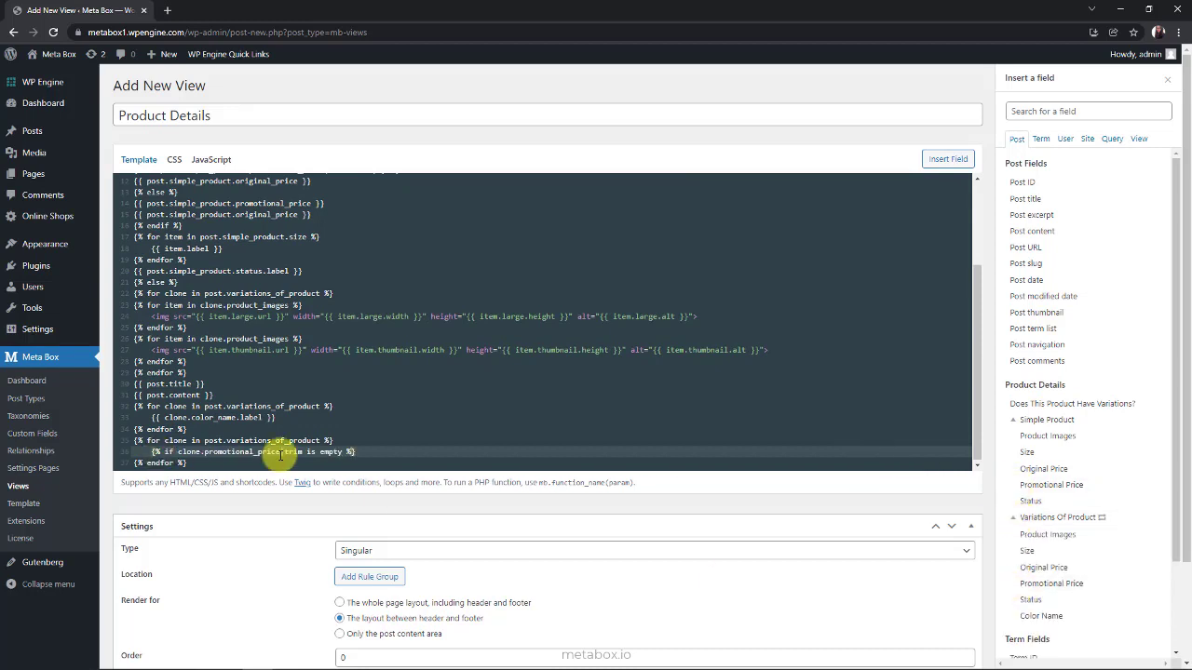
key(Delete)
- Insert the variation's Original Price inside the empty-price condition and add an {% else %} line after it
key(Return)
click(1020, 568)
key(Return)
text({% else %)
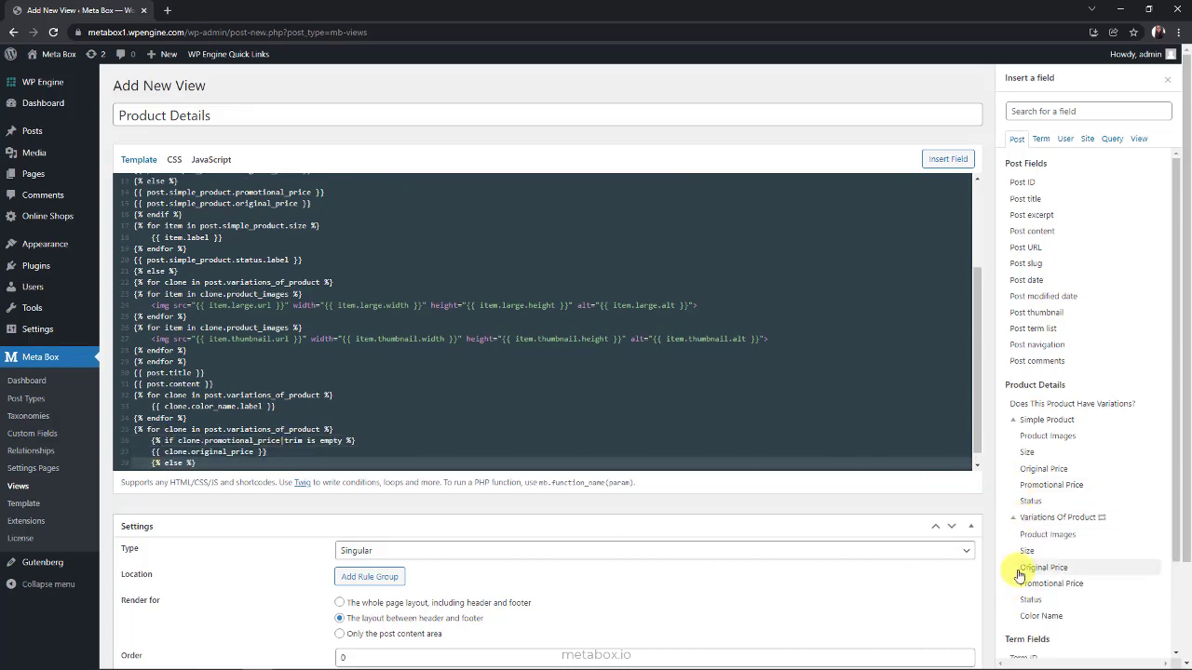
- Fill the else branch with the variation's Promotional Price and Original Price, and close it with {% endif %}
key(Return)
click(1024, 584)
key(Return)
click(1020, 570)
key(Return)
text({% endif %)
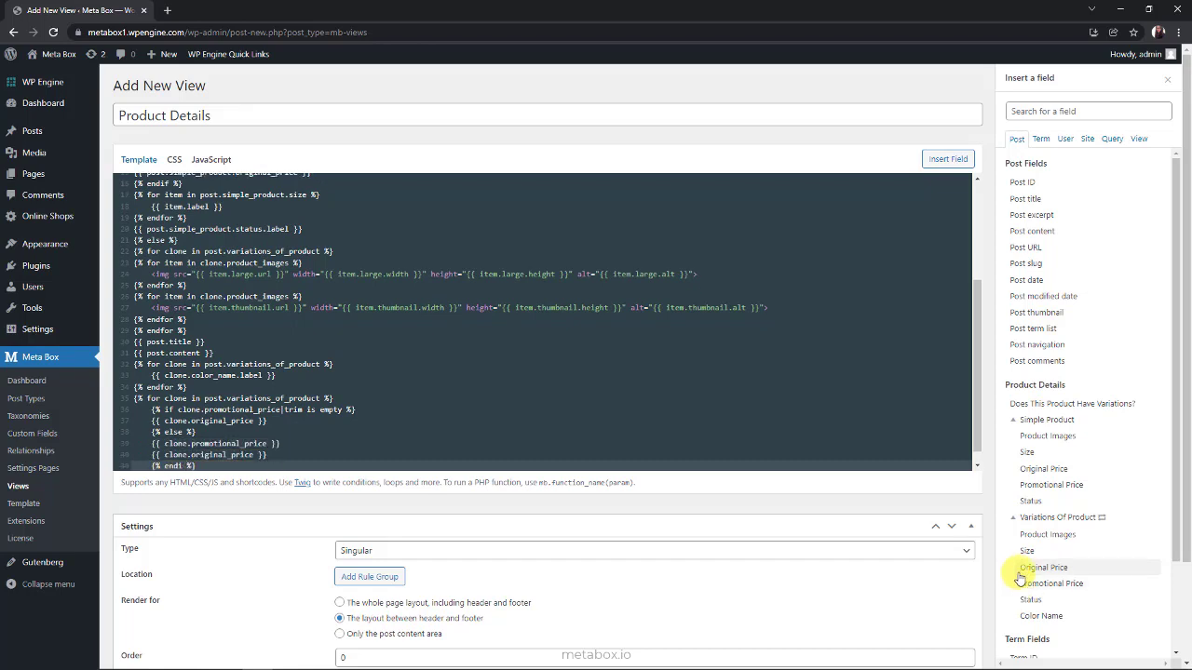
- Add a new Variations Of Product loop below the price loop containing the variation's Size output as its label
key(Return)
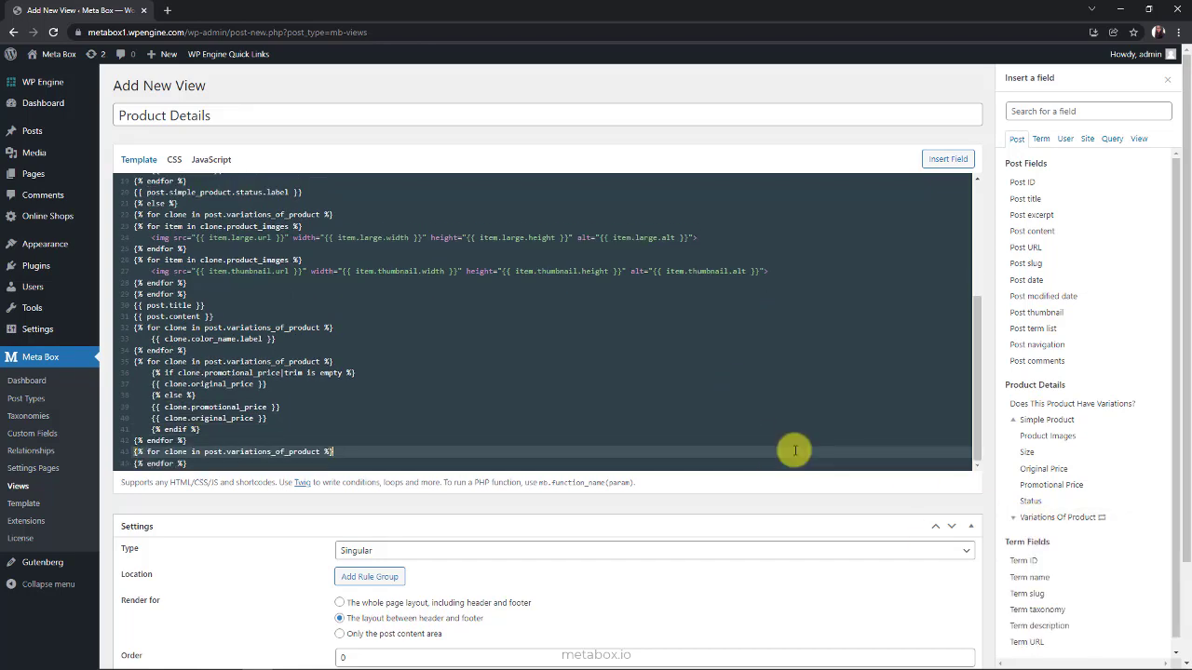
click(1013, 517)
click(1015, 552)
click(666, 196)
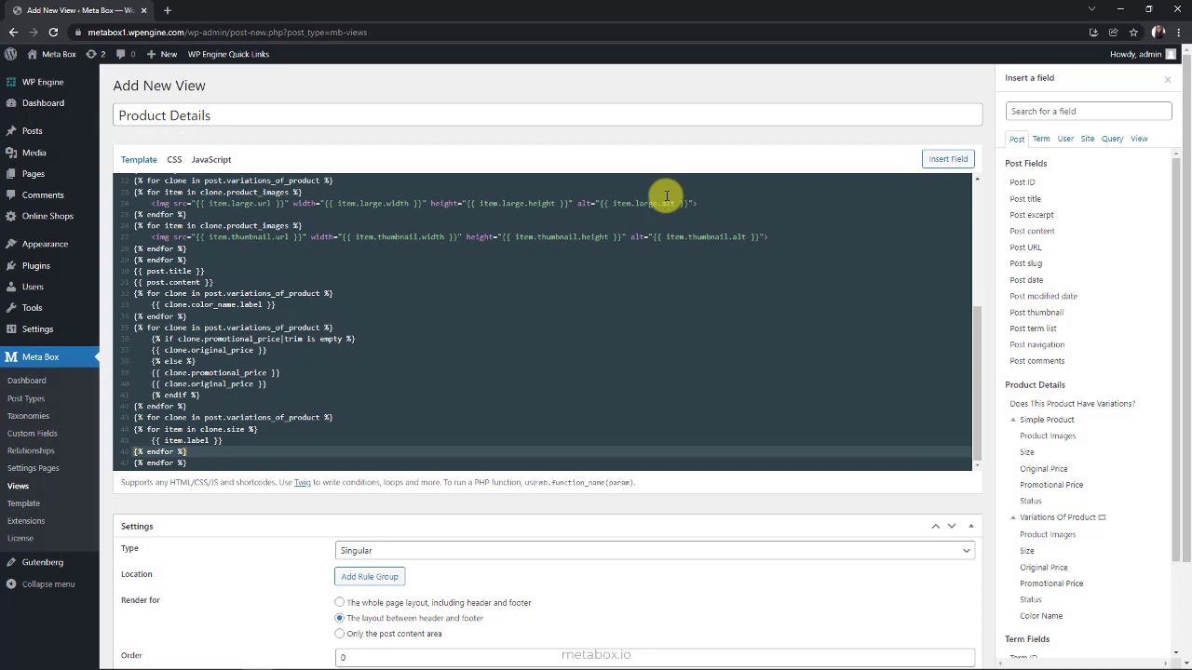
- Add a Variations Of Product loop with the Status field as a label, and close the product_types condition with {% endif %}
click(1061, 518)
click(1013, 517)
click(1030, 600)
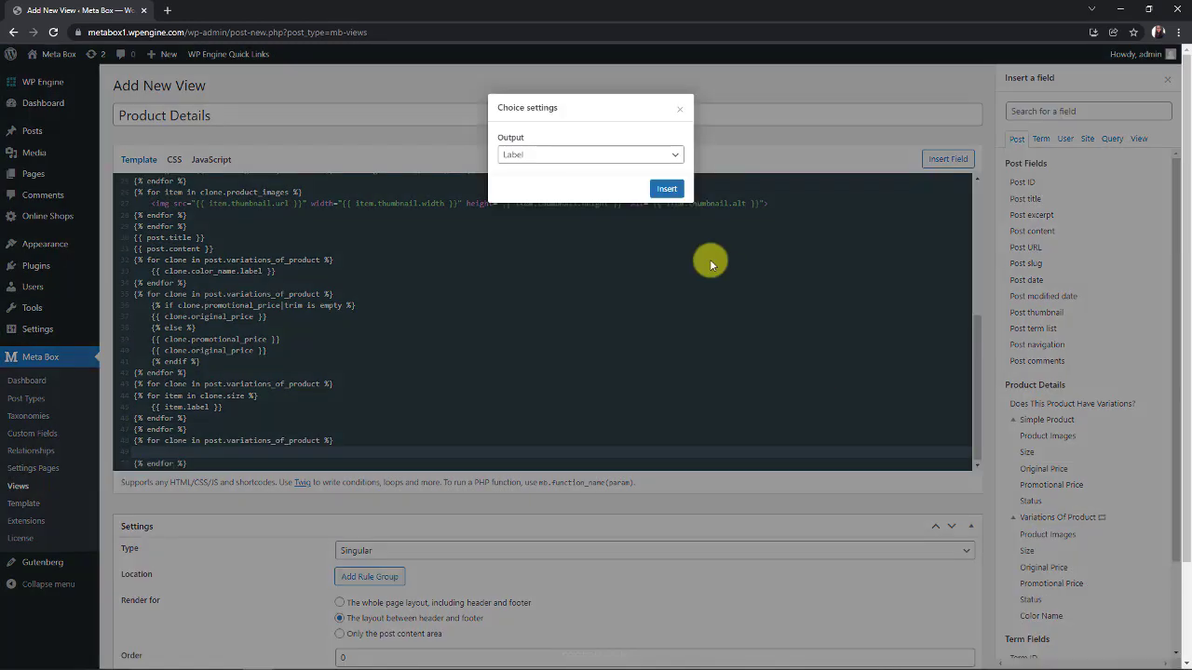
click(667, 197)
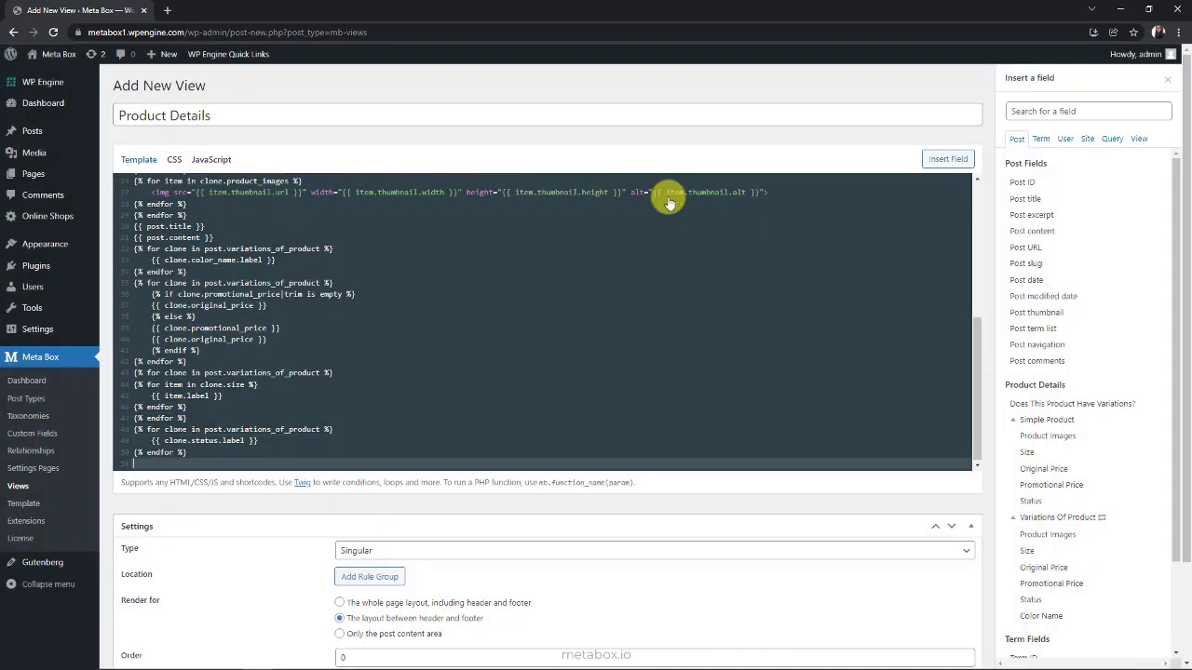
click(1166, 79)
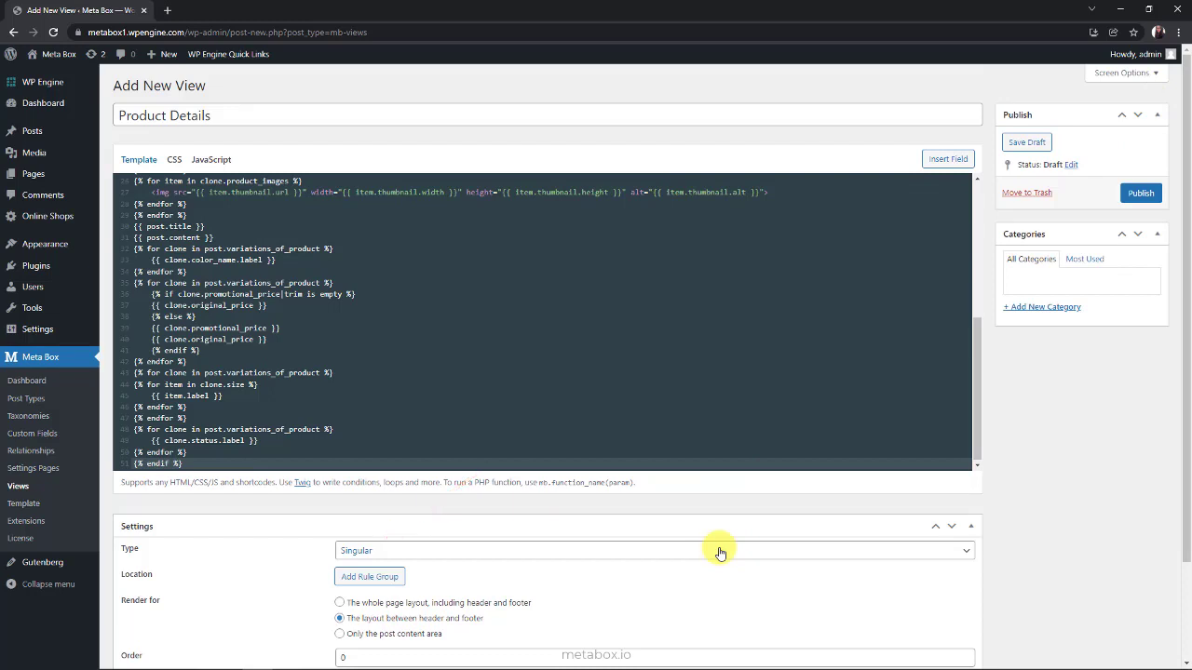
- Add a location rule that applies the view to all Online Shop posts, and publish the view
click(370, 578)
click(386, 587)
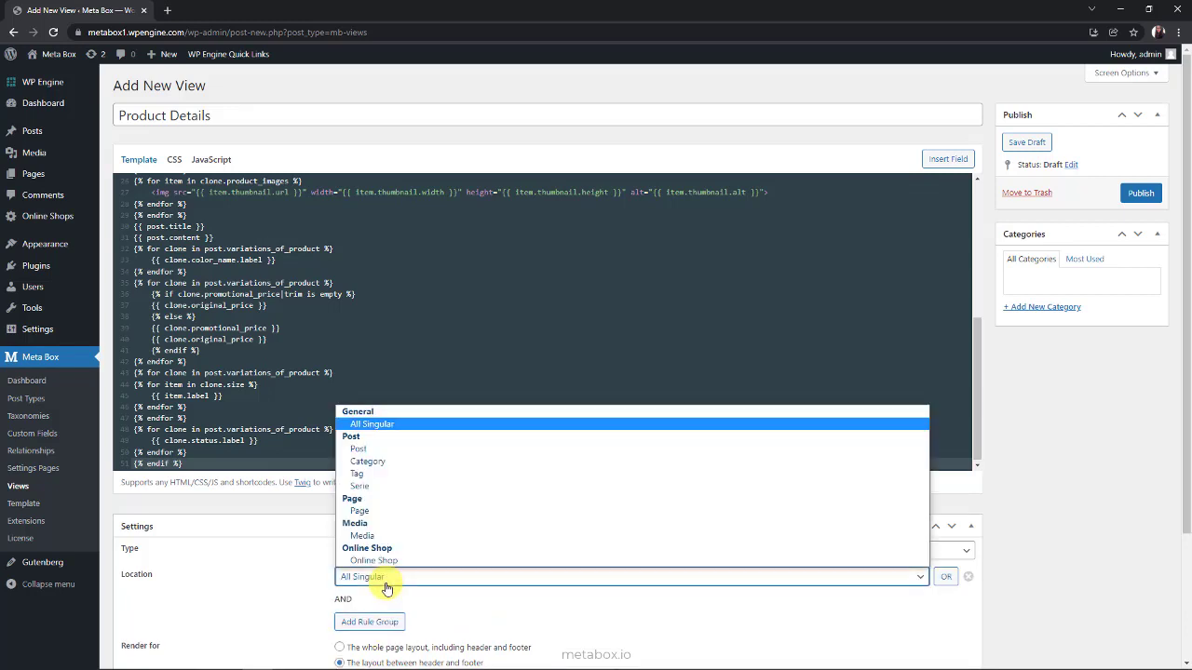
click(407, 562)
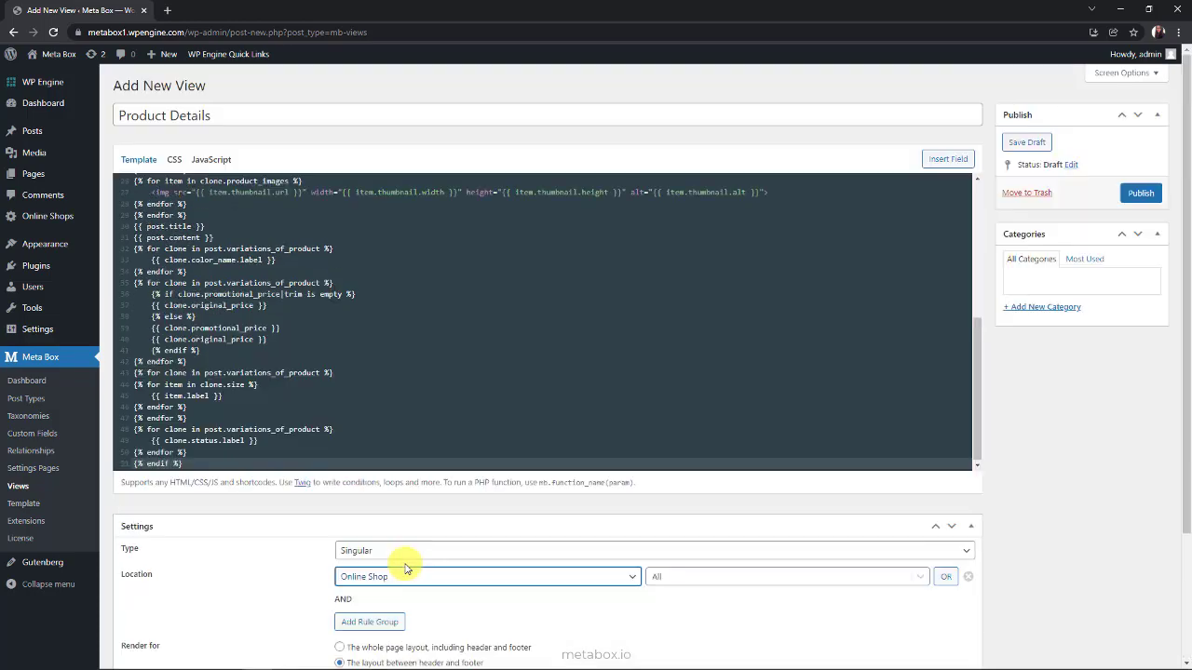
click(1141, 196)
- Review the Long-sleeve T-shirt for Men product page on the front end, down to its prices, sizes and statuses
click(172, 11)
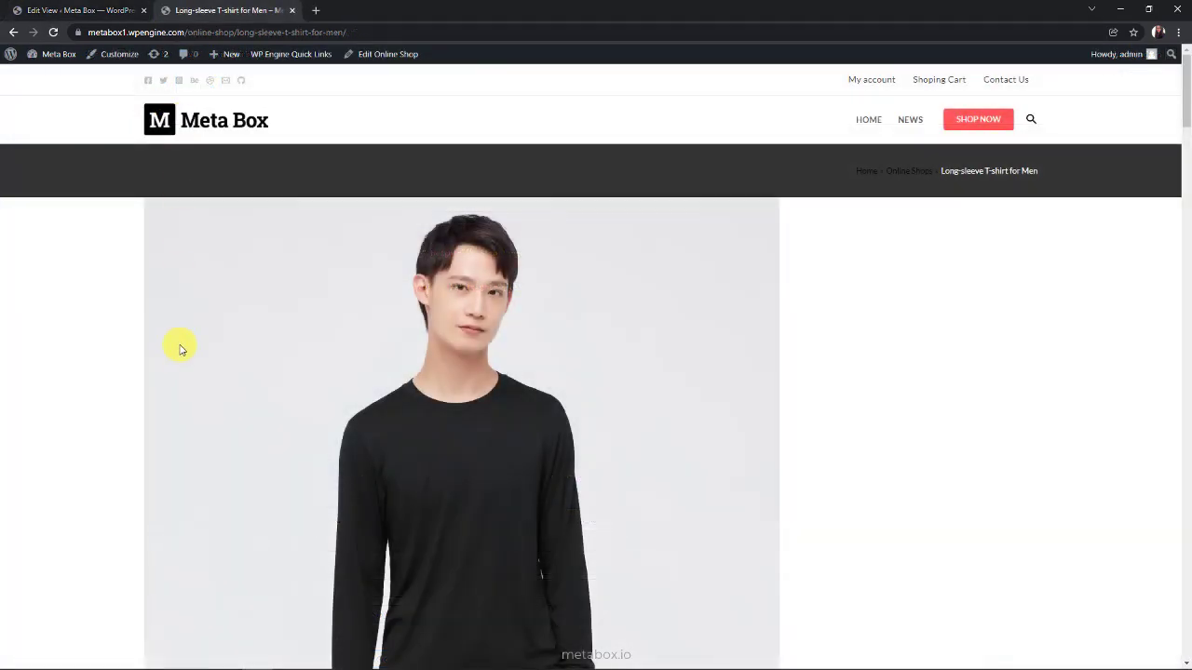
scroll(181, 349, down, 10)
scroll(182, 349, down, 15)
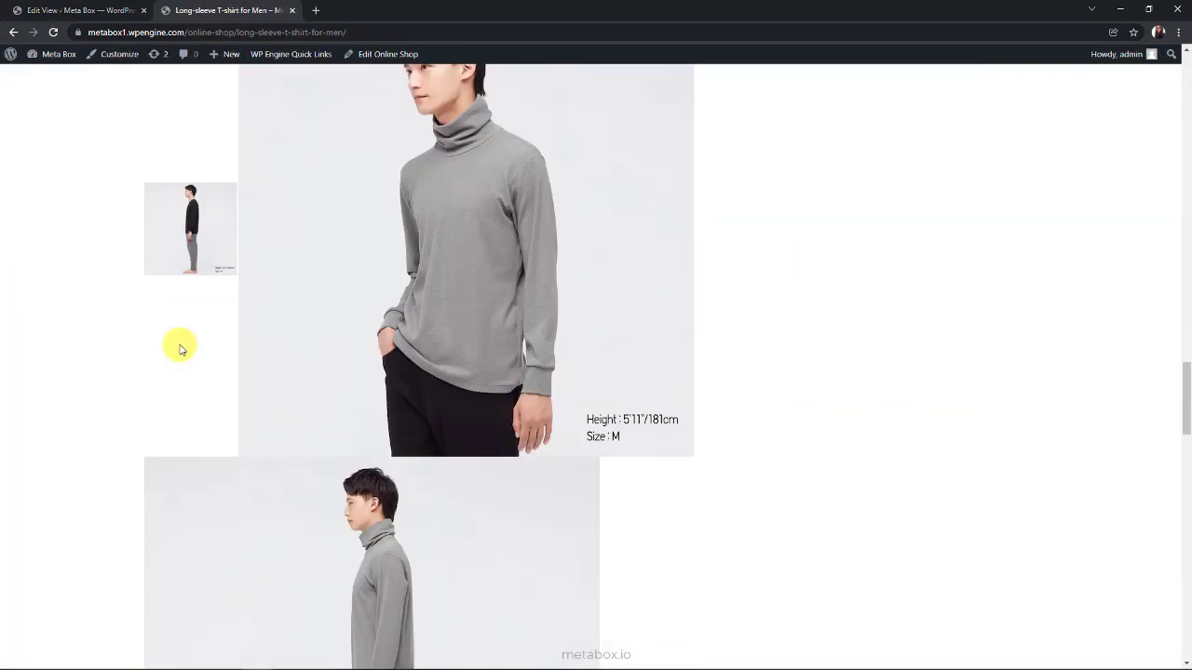
scroll(182, 349, down, 8)
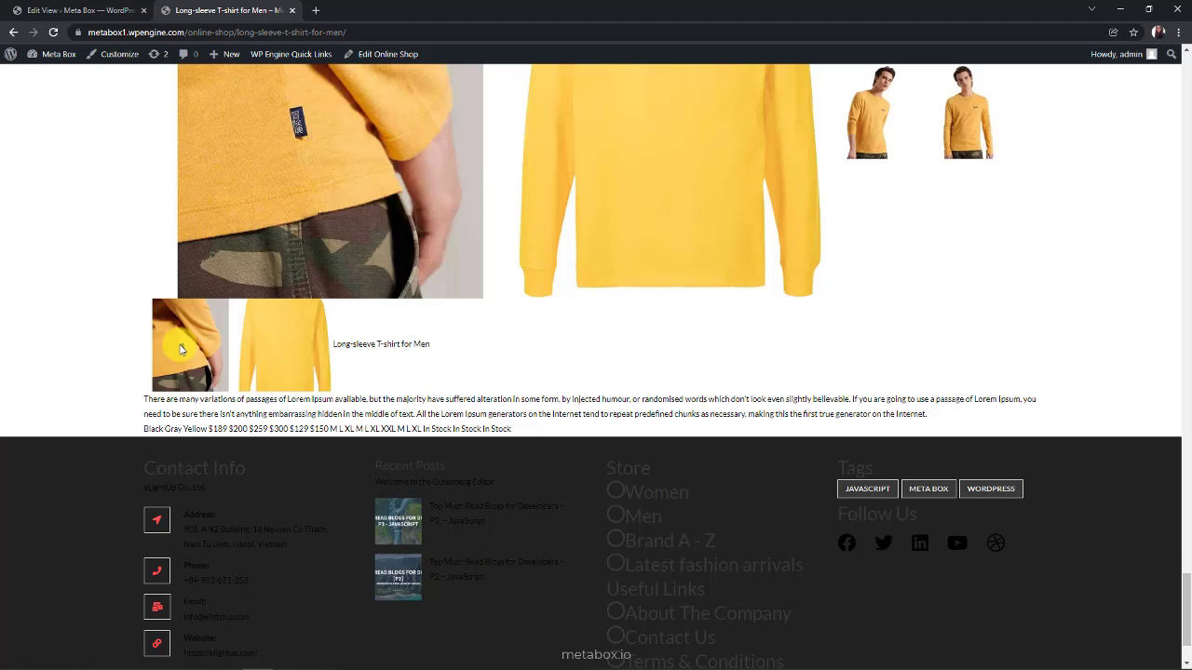
- Replace the Product Details view's entire template code with the copied version that adds div tags and classes
click(93, 12)
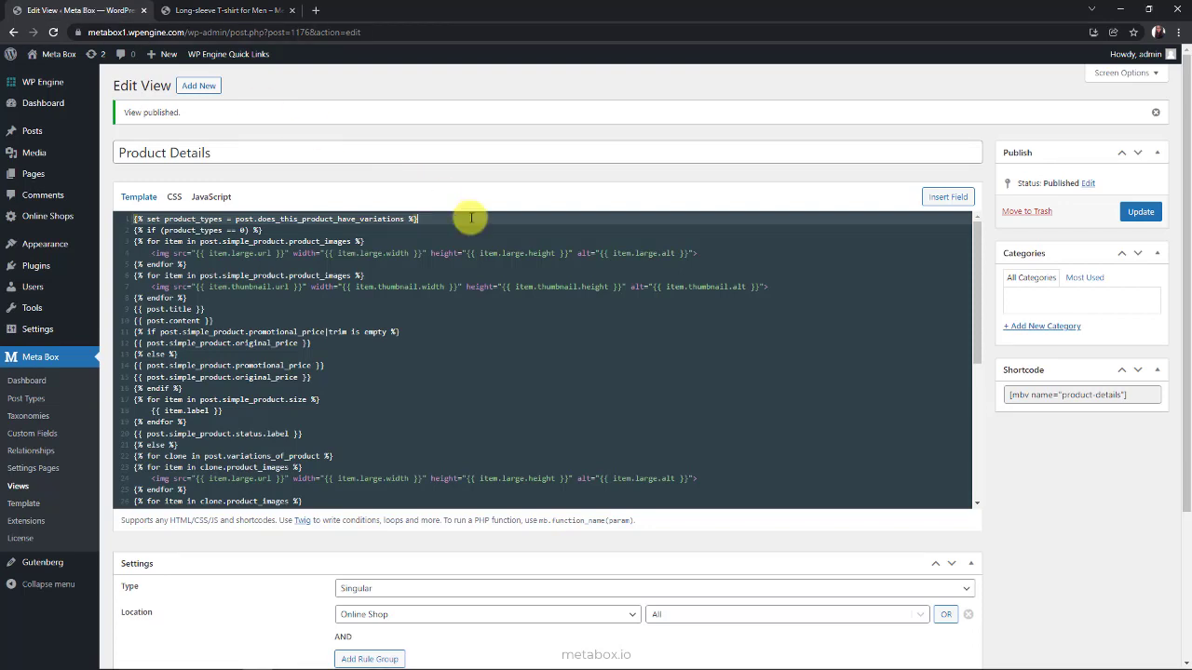
key(ctrl+a)
key(Delete)
key(ctrl+v)
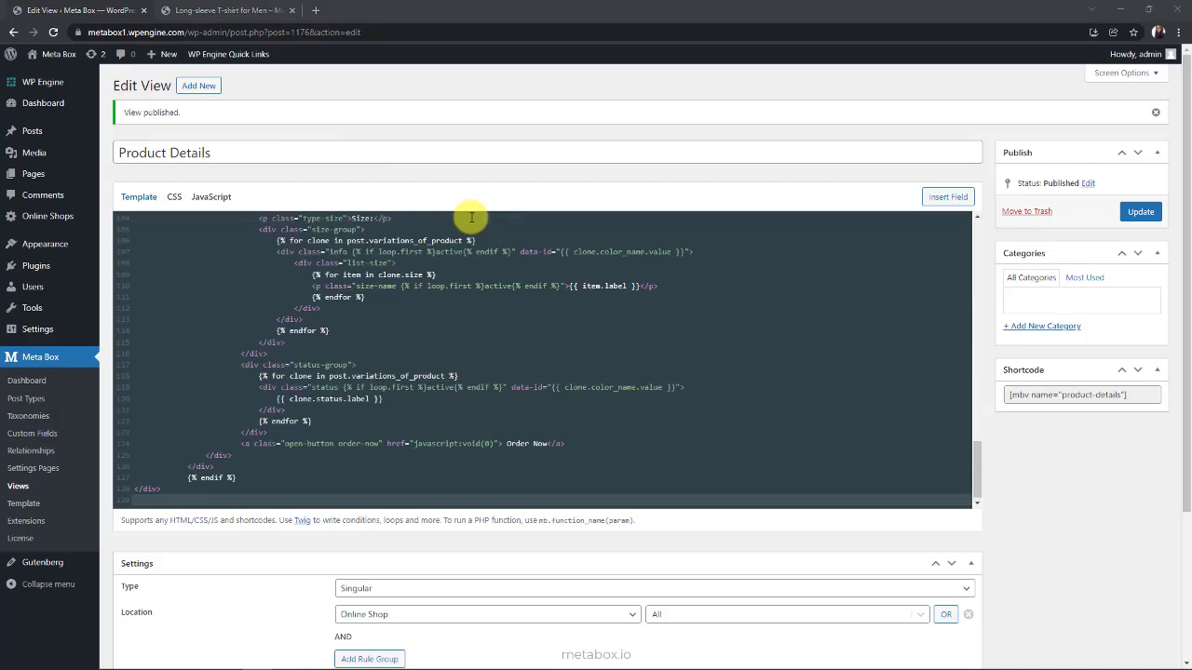
- Search the template code for "a href" to examine the color link in the variations loop
key(ctrl+f)
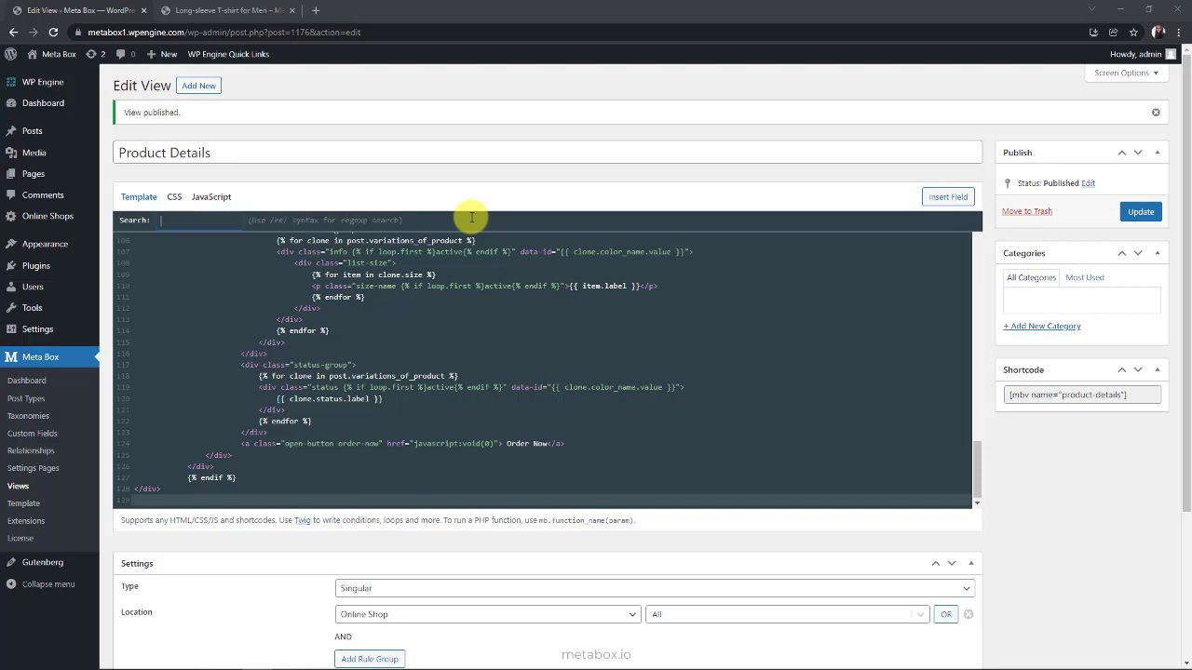
text(a href)
scroll(739, 279, up, 2)
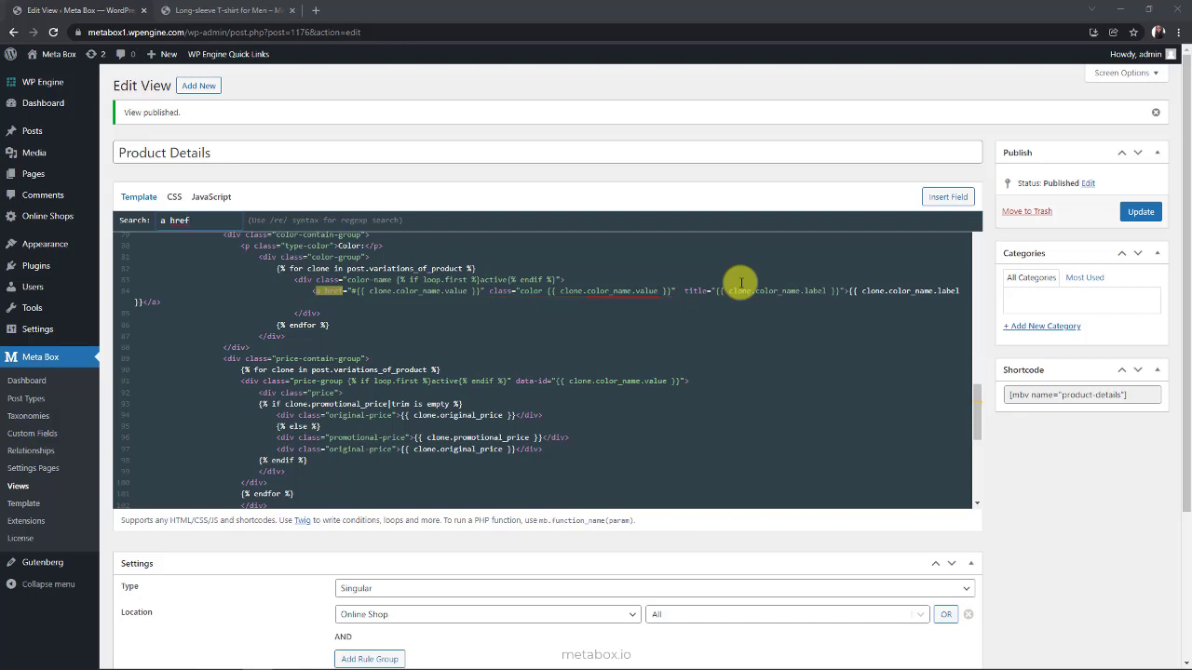
- Search the template for "data-id" and examine its use in the price, size, status and image groups
key(ctrl+a)
key(BackSpace)
text(data-id)
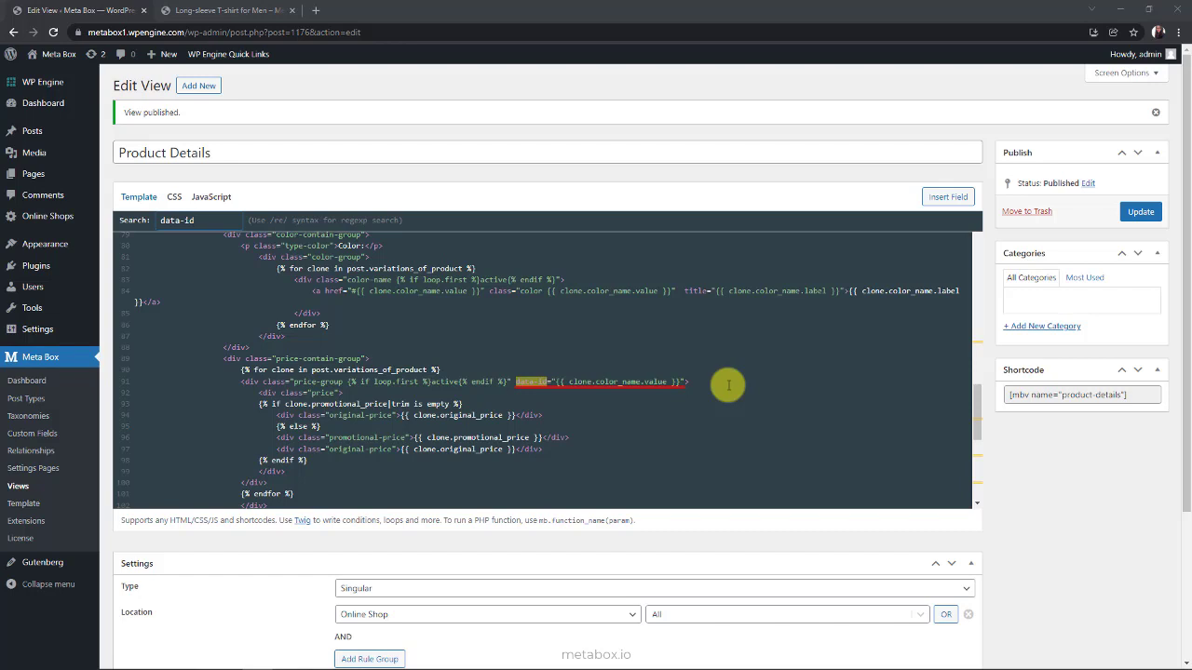
scroll(729, 384, down, 3)
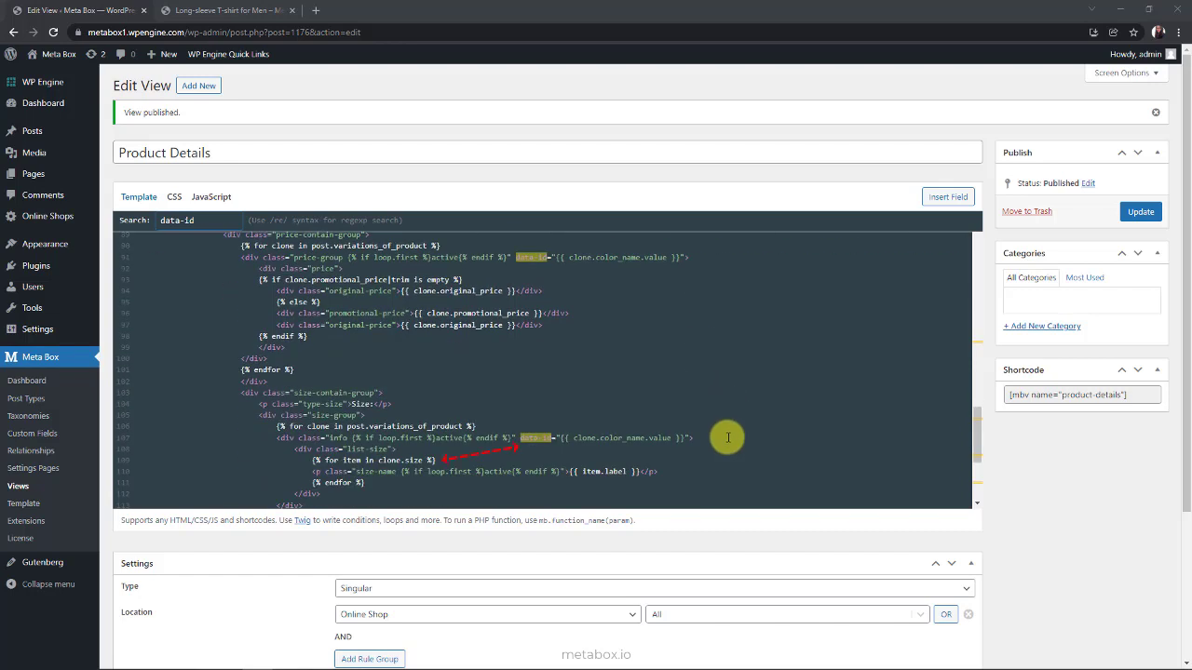
key(Return)
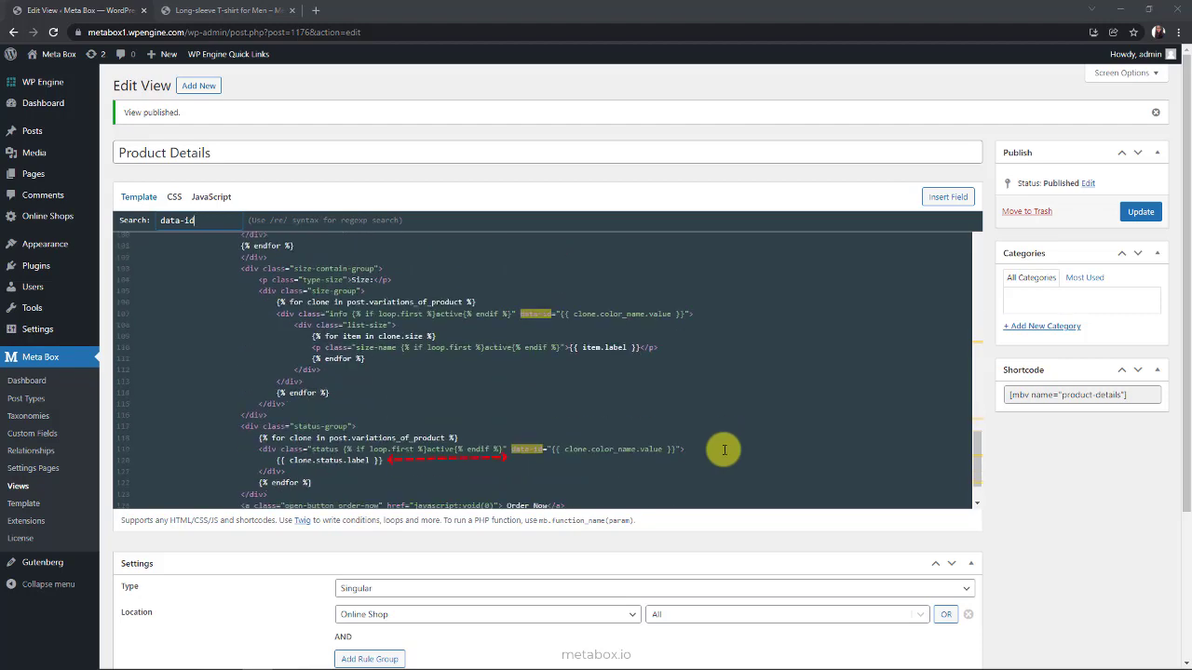
key(Return)
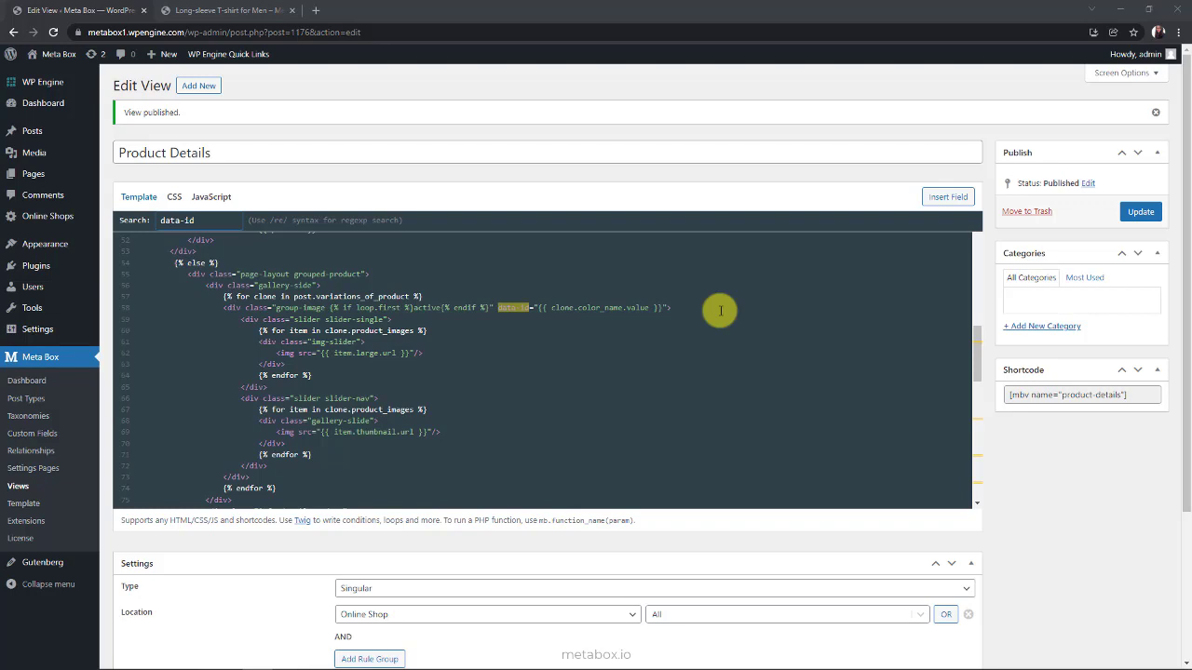
- Update the Product Details view and check the Long-sleeve T-shirt for Men page on the front end
click(1141, 211)
click(237, 17)
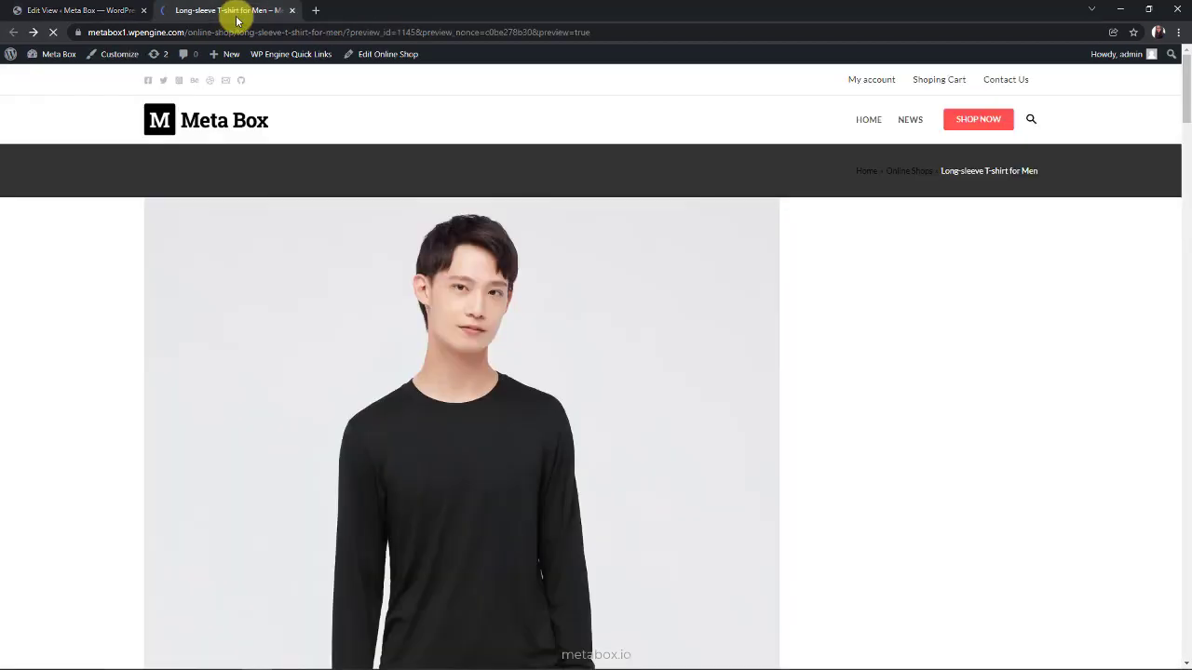
scroll(745, 385, down, 10)
scroll(760, 399, down, 15)
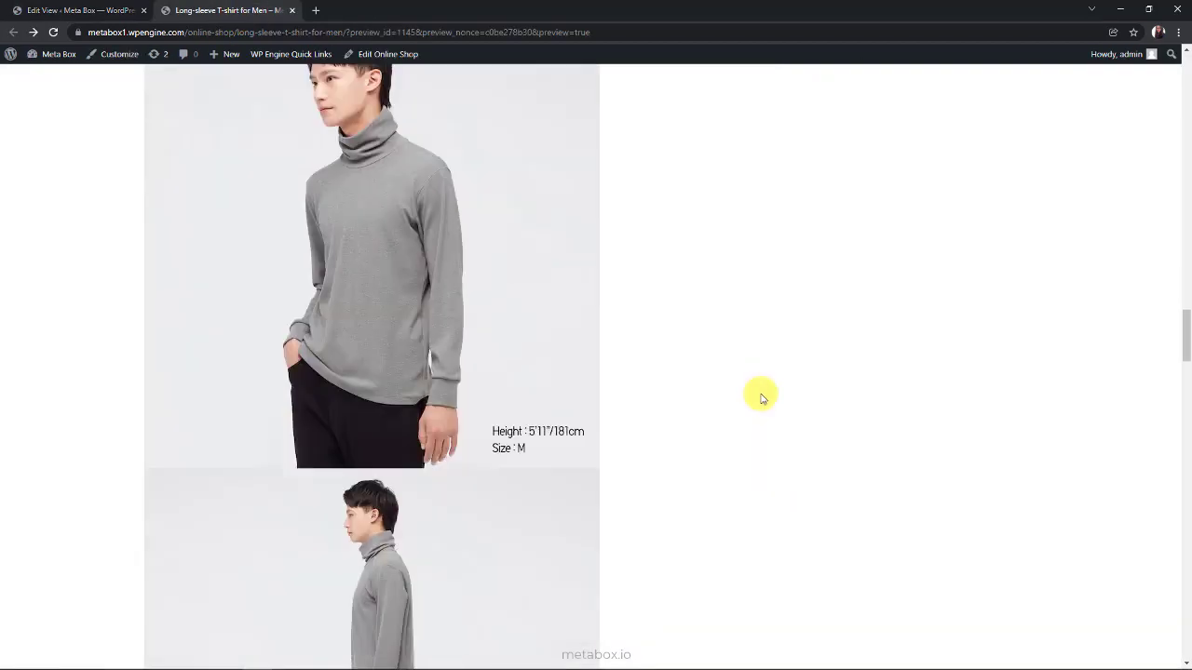
- Examine the Long-sleeve T-shirt for Men page by switching to the yellow and black colors and browsing the black variation's gallery images
scroll(761, 394, down, 5)
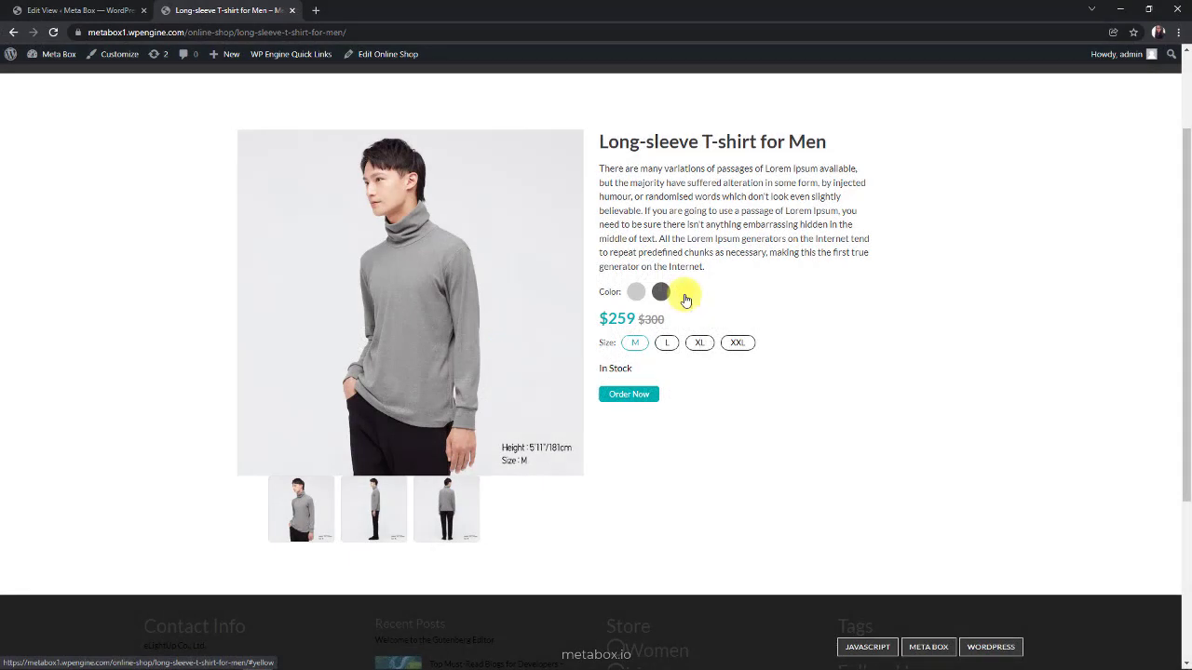
click(685, 296)
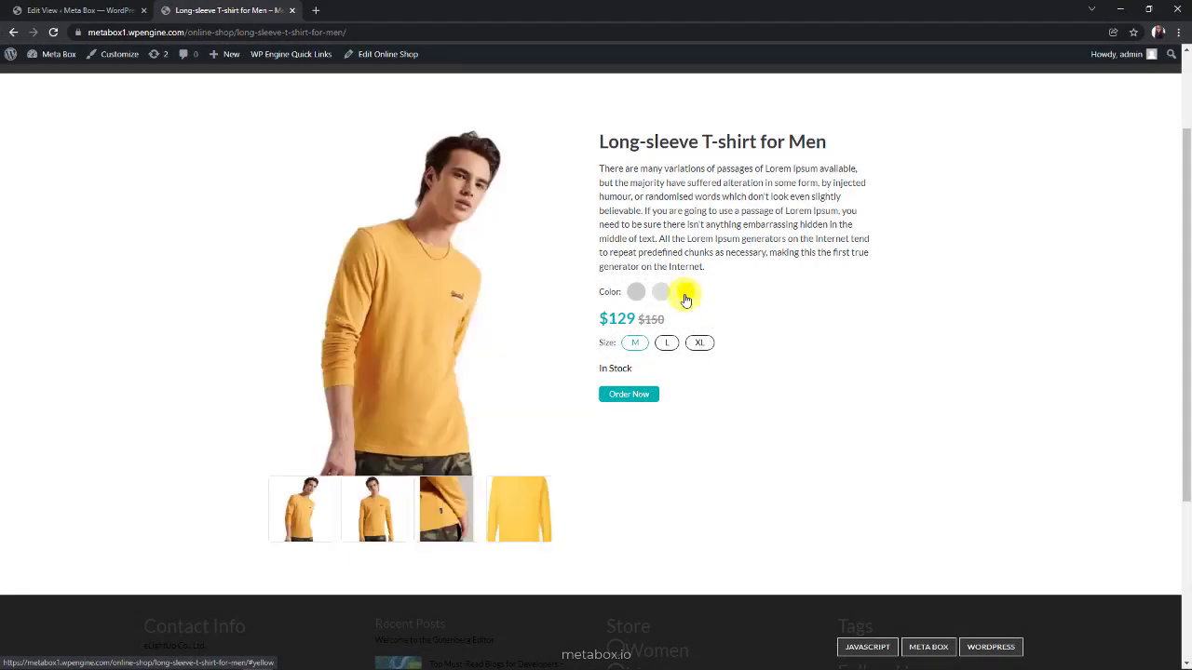
click(636, 293)
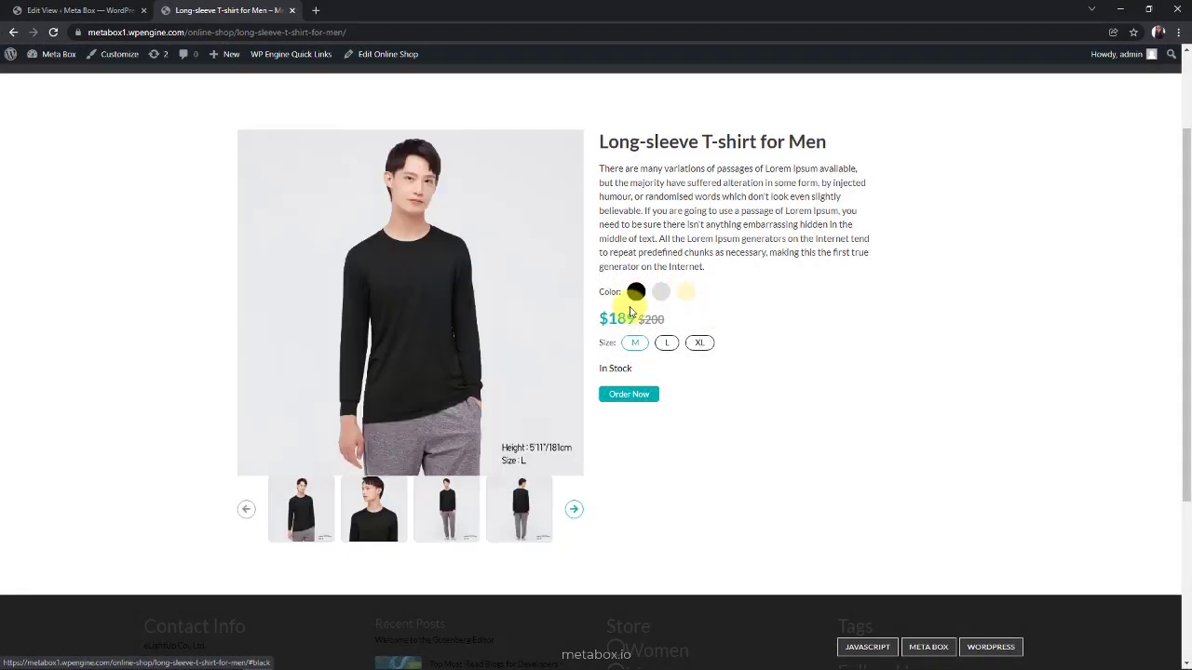
click(382, 512)
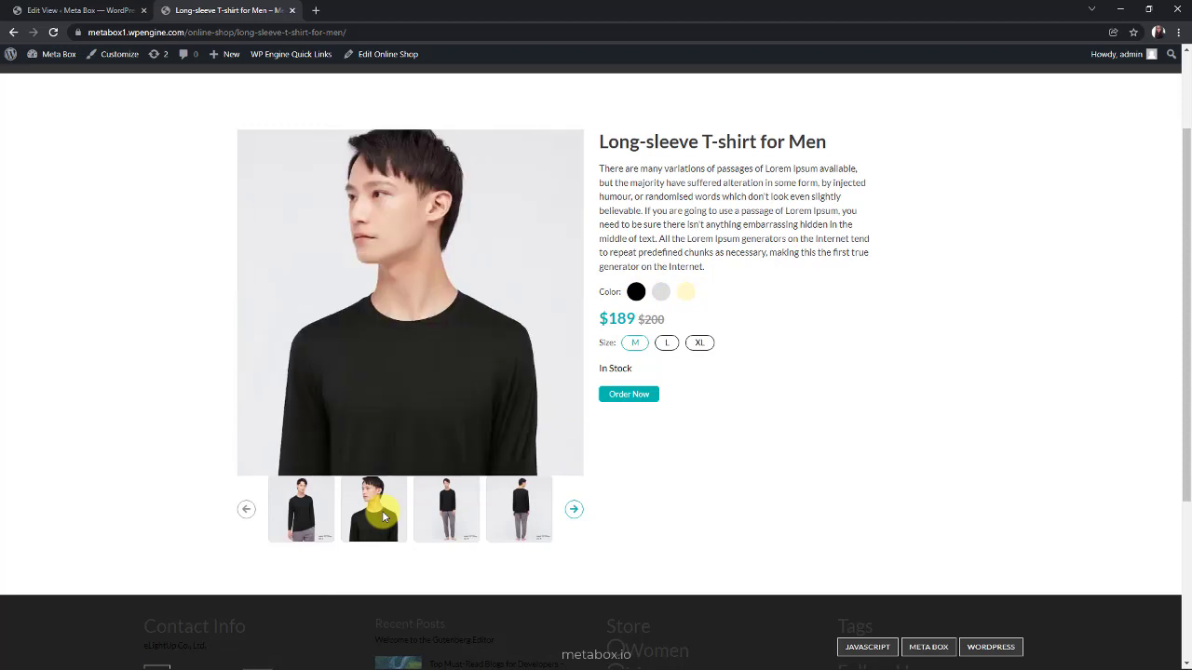
click(434, 522)
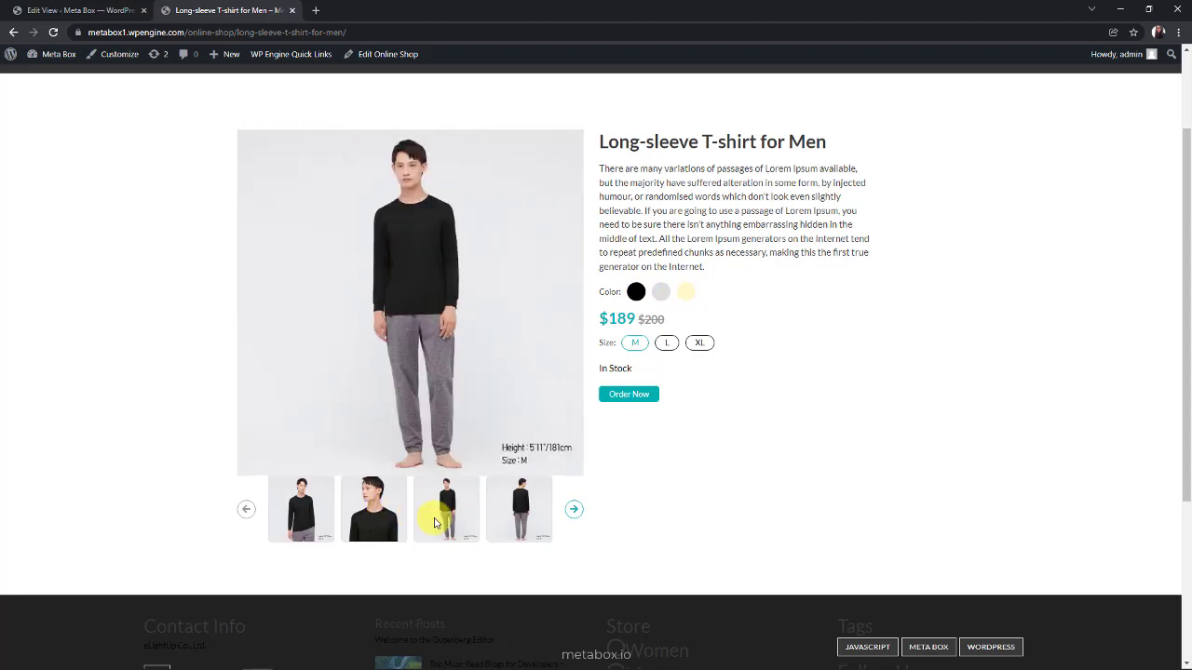
click(508, 527)
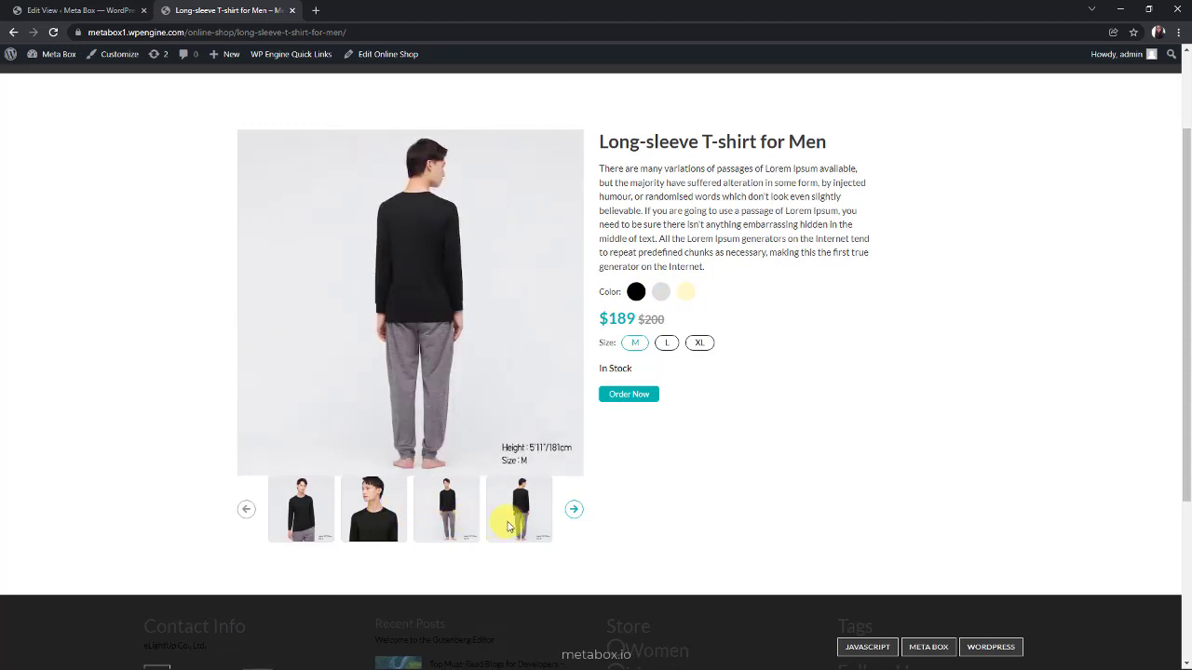
click(572, 510)
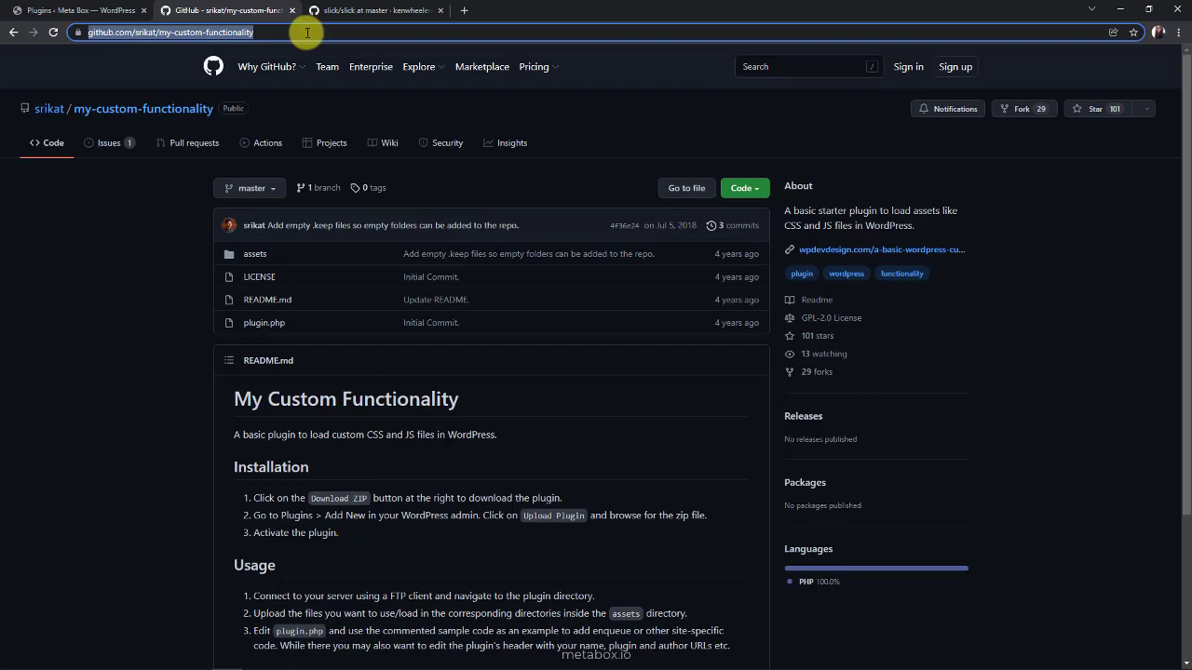
- View the installed My Custom Functionality plugin in WordPress, and open the slick repository page on GitHub
click(80, 10)
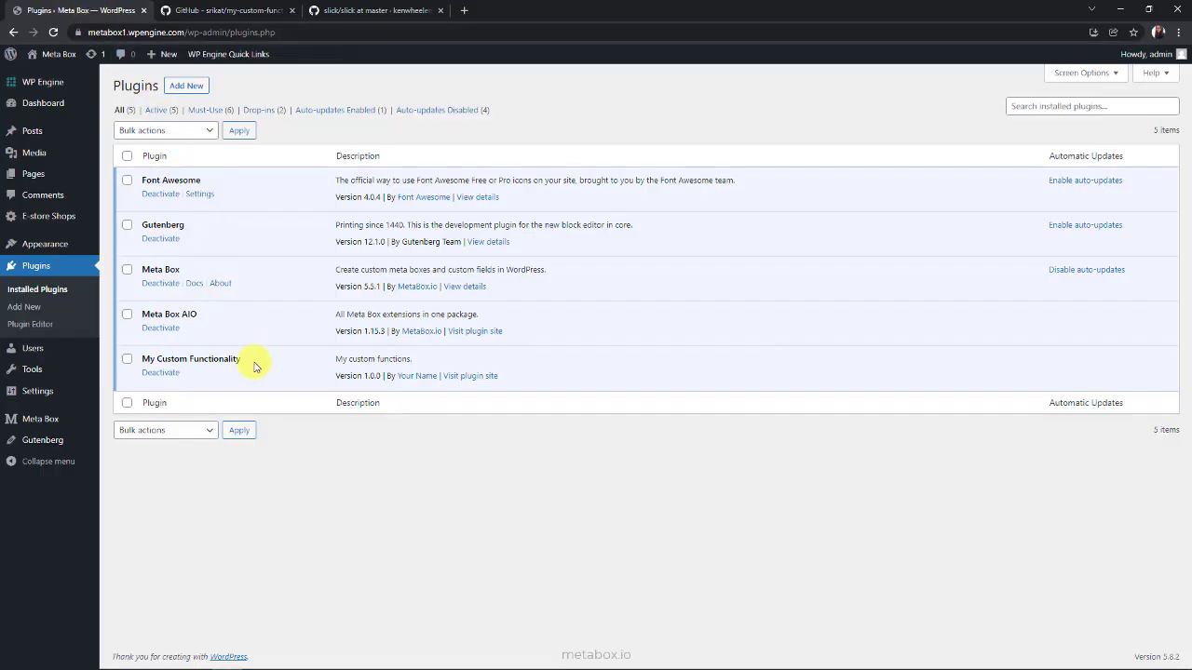
click(377, 17)
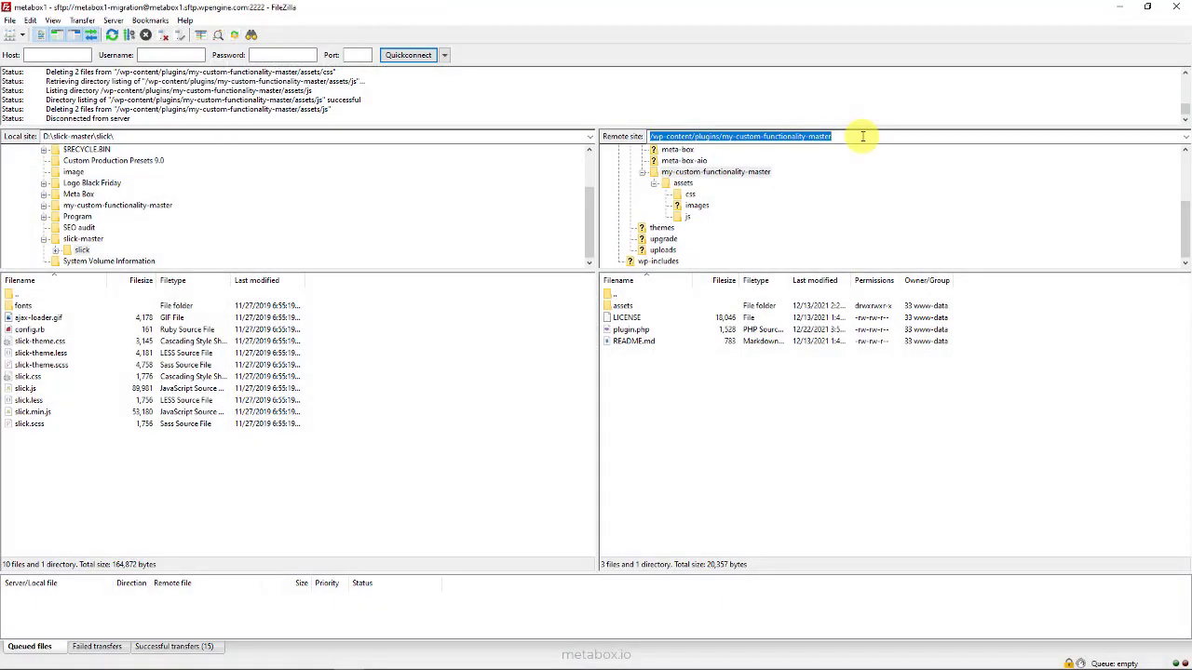
- In FileZilla, upload slick-theme.css and slick.css to my-custom-functionality-master/assets/css, and slick.min.js to assets/js
click(689, 193)
click(79, 342)
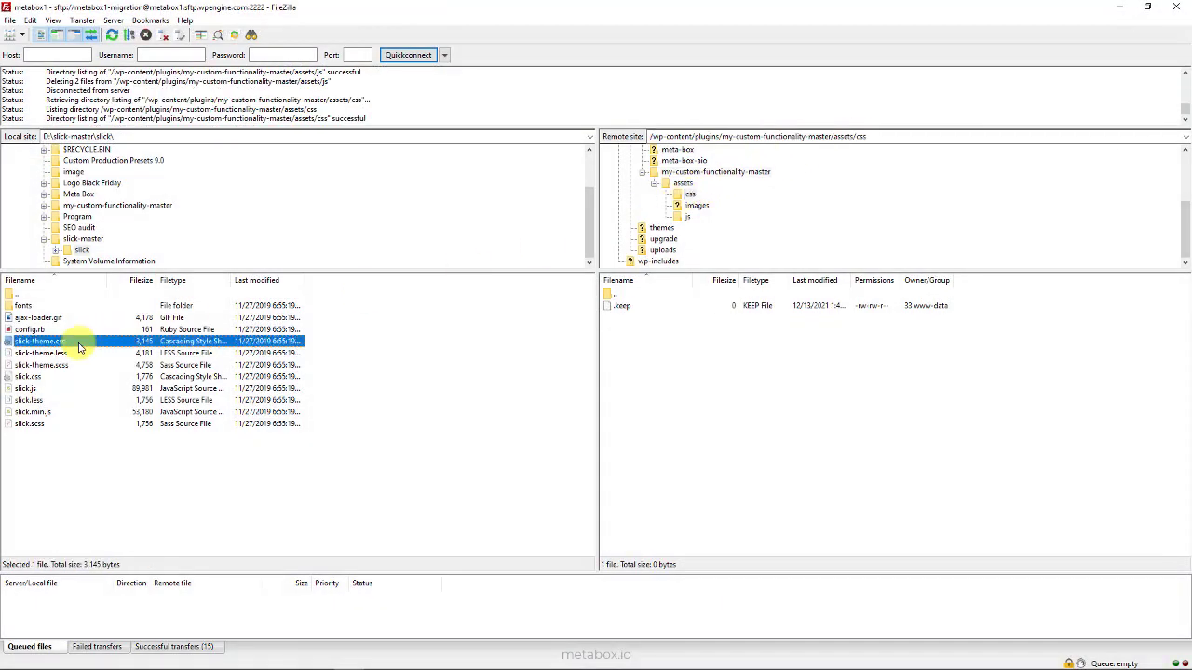
ctrl+click(75, 376)
right_click(75, 376)
click(93, 381)
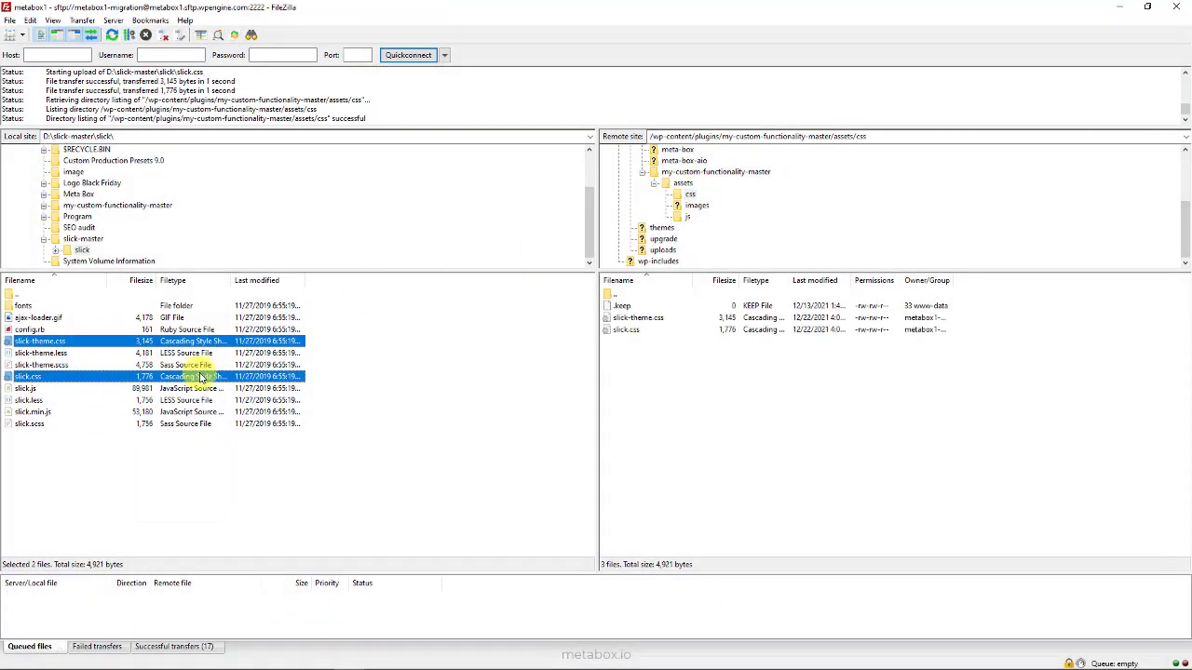
click(687, 216)
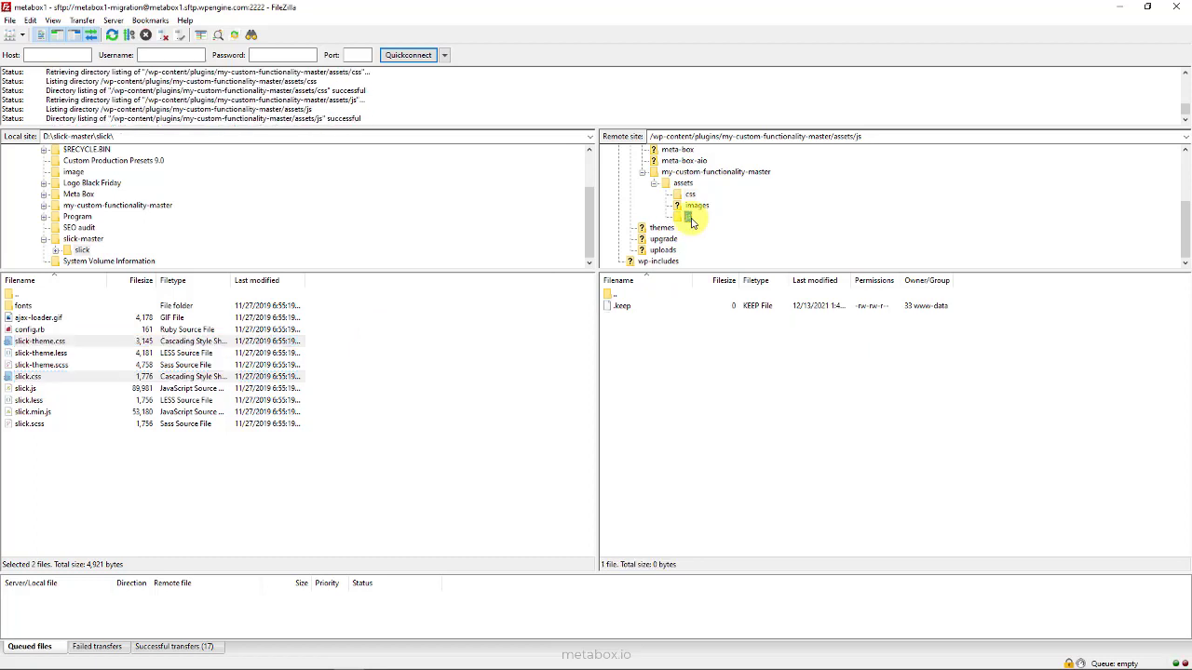
double_click(66, 416)
- Create a new empty file named custom.js in the plugin's remote assets/js folder
right_click(700, 435)
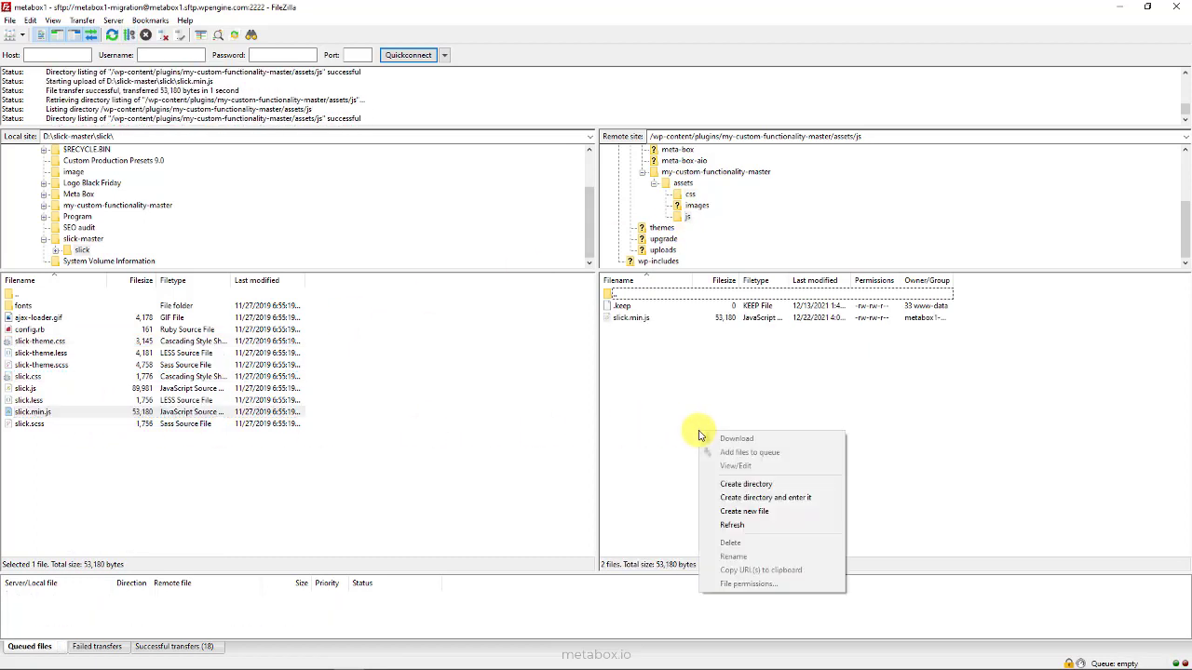
click(712, 511)
text(custom)
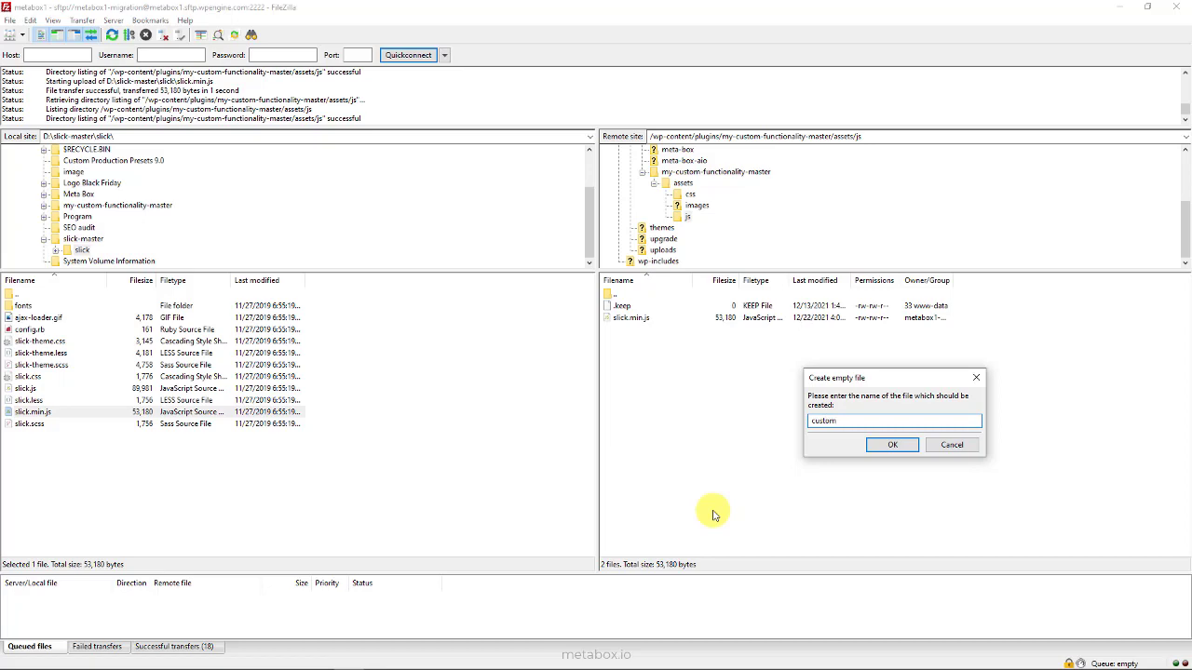
text(.js)
click(884, 445)
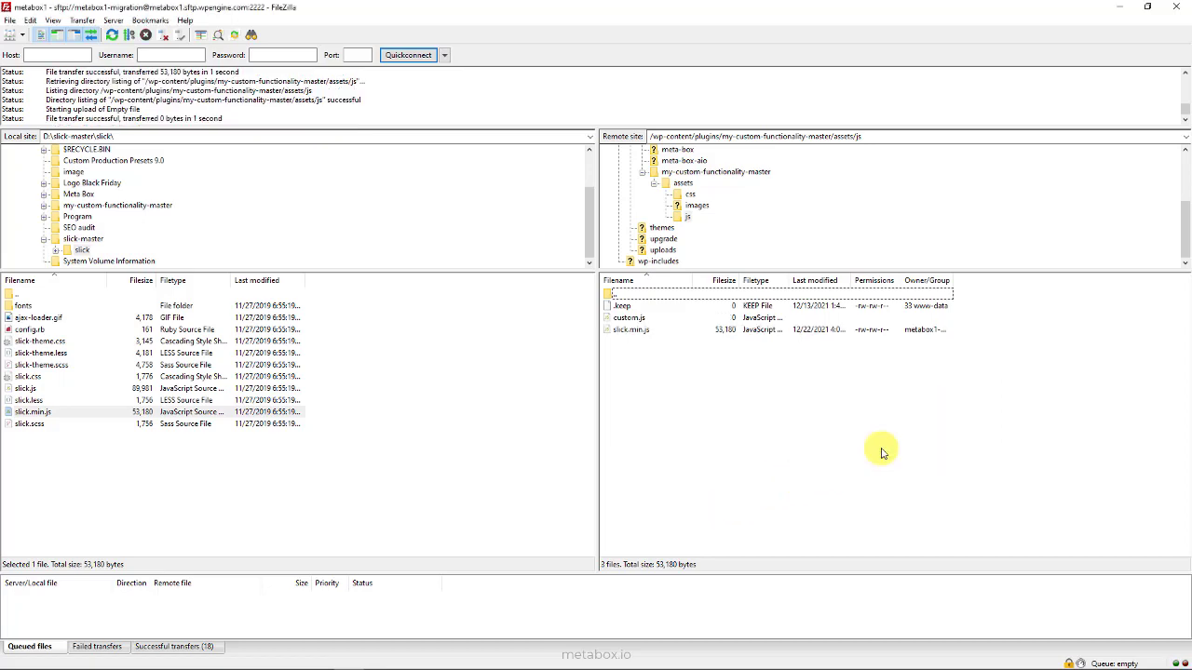
- Reopen the local copy of custom.js for editing, paste the copied slider, color and size script, review it and save the file
right_click(639, 318)
click(669, 357)
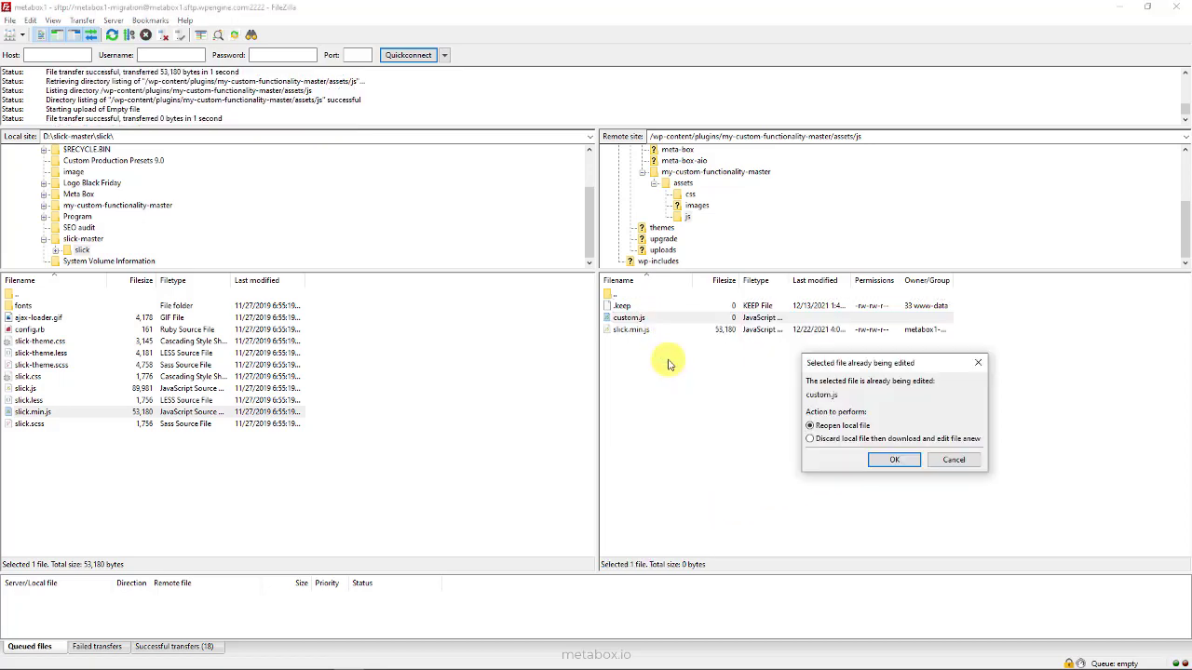
click(866, 462)
key(ctrl+v)
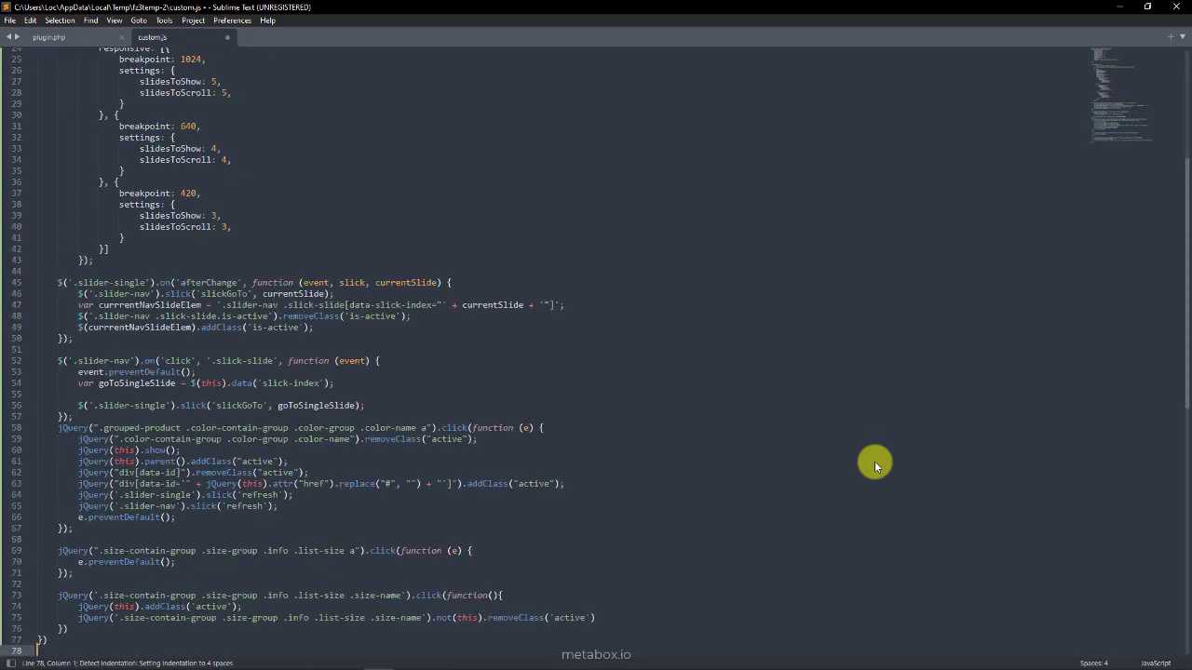
scroll(874, 463, up, 8)
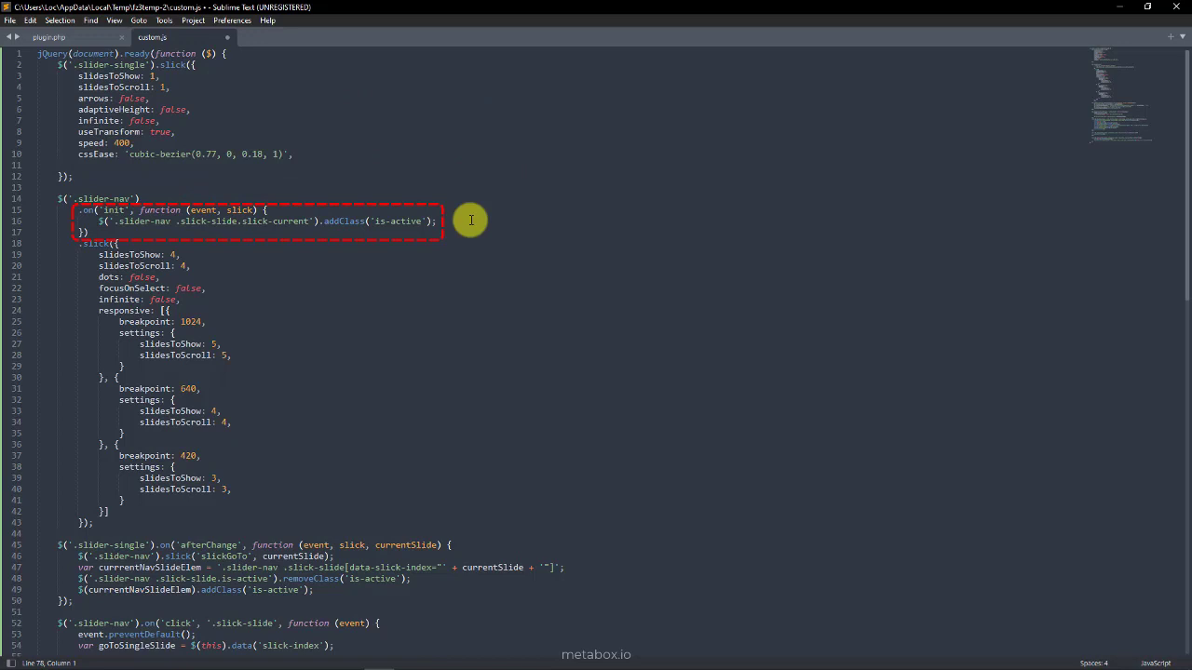
scroll(472, 220, down, 8)
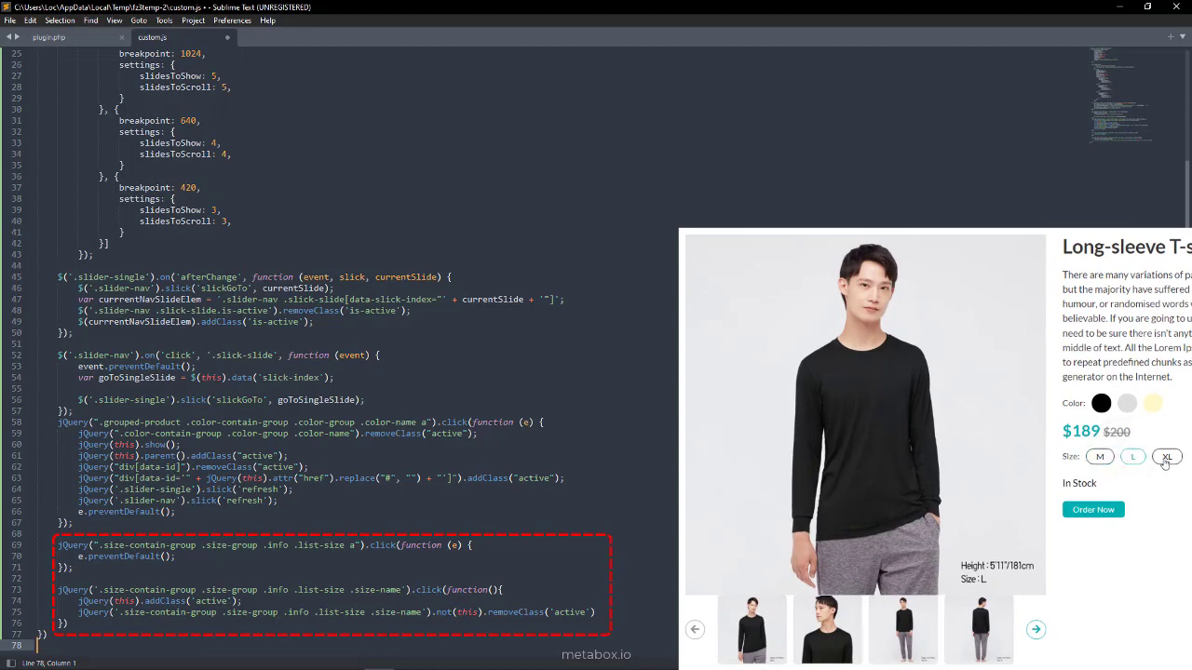
key(ctrl+s)
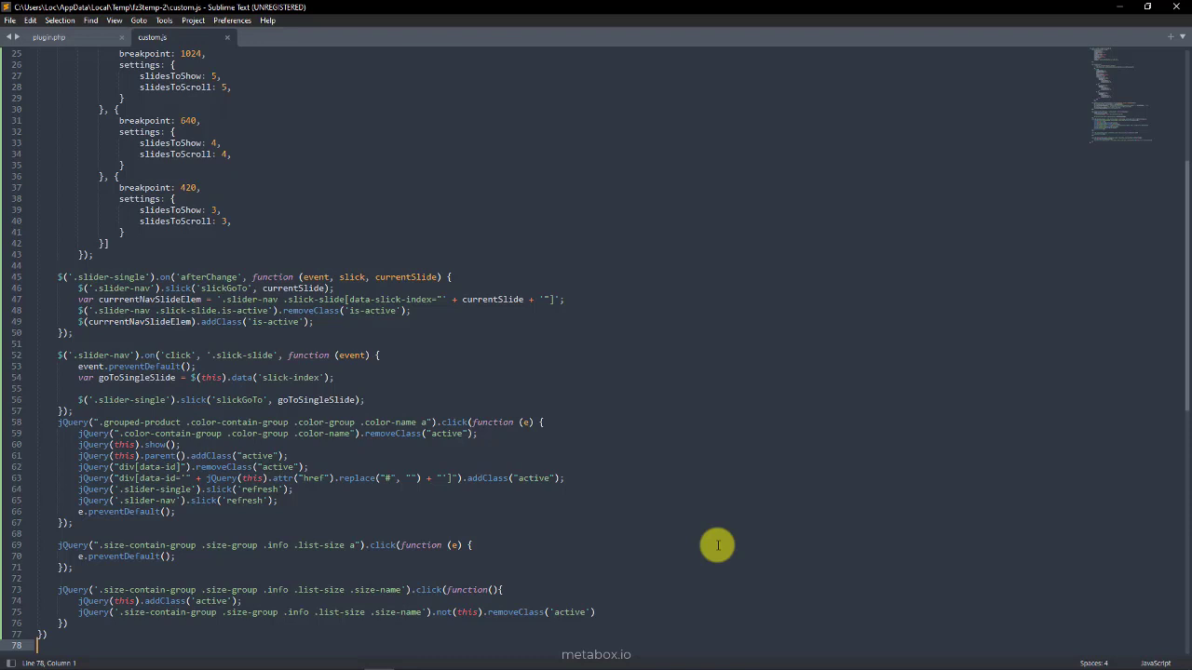
- In plugin.php, enqueue slick.css, slick-theme.css, custom.js, slick.min.js and script.js inside custom_enqueue_files() and save the file
click(61, 43)
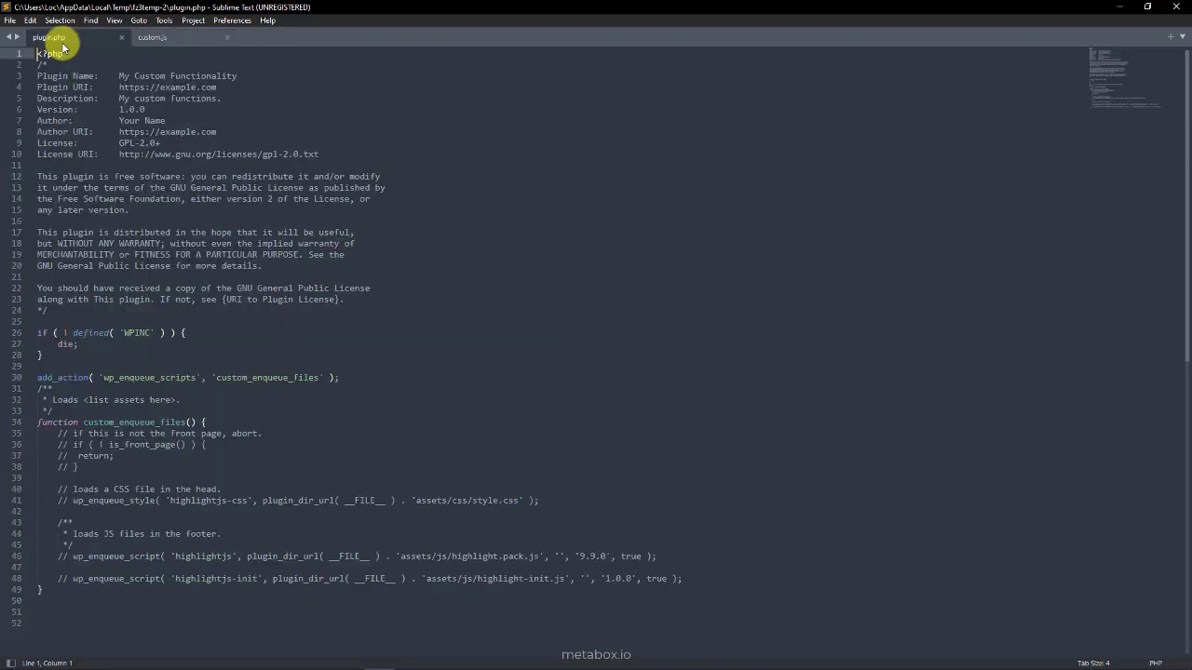
scroll(679, 332, down, 1)
click(689, 544)
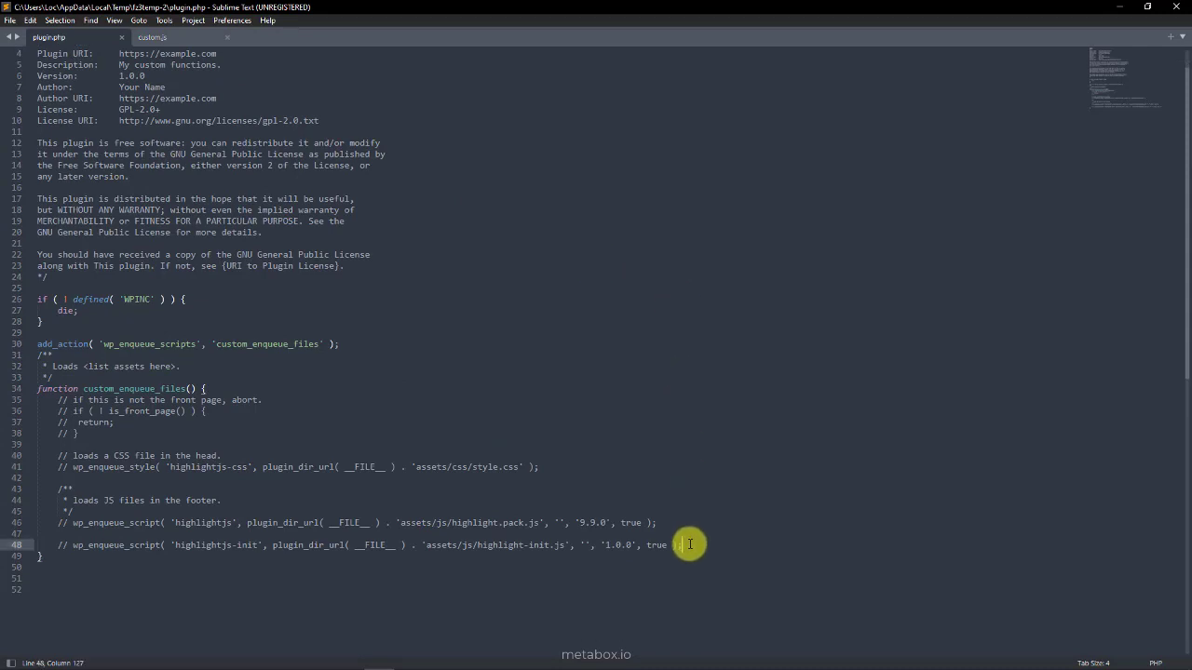
text(wp_enqueue_style('slick', plugin_dir_url( __FILE__ ).'/assets/css/slick.css');     wp_enqueue_style('slick-theme', plugin_dir_url( __FILE__ ).'/assets/css/slick-theme.css');      wp_enqueue_script('custom', plugin_dir_url( __FILE__ ).'/assets/js/custom.js', ['jquery']);     wp_enqueue_script('slick-min', plugin_dir_url( __FILE__ ).'/assets/js/slick.min.js', ['jquery']);     wp_enqueue_script('script', plugin_dir_url( __FILE__ ).'/assets/js/script.js', ['jquery']);)
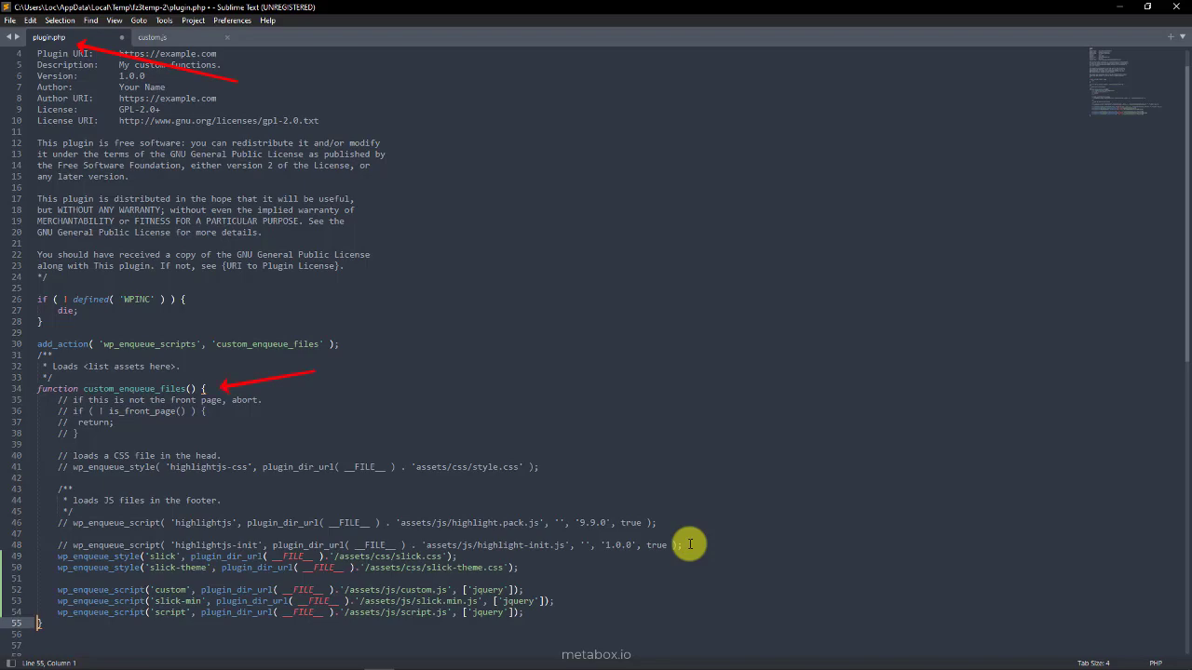
key(ctrl+s)
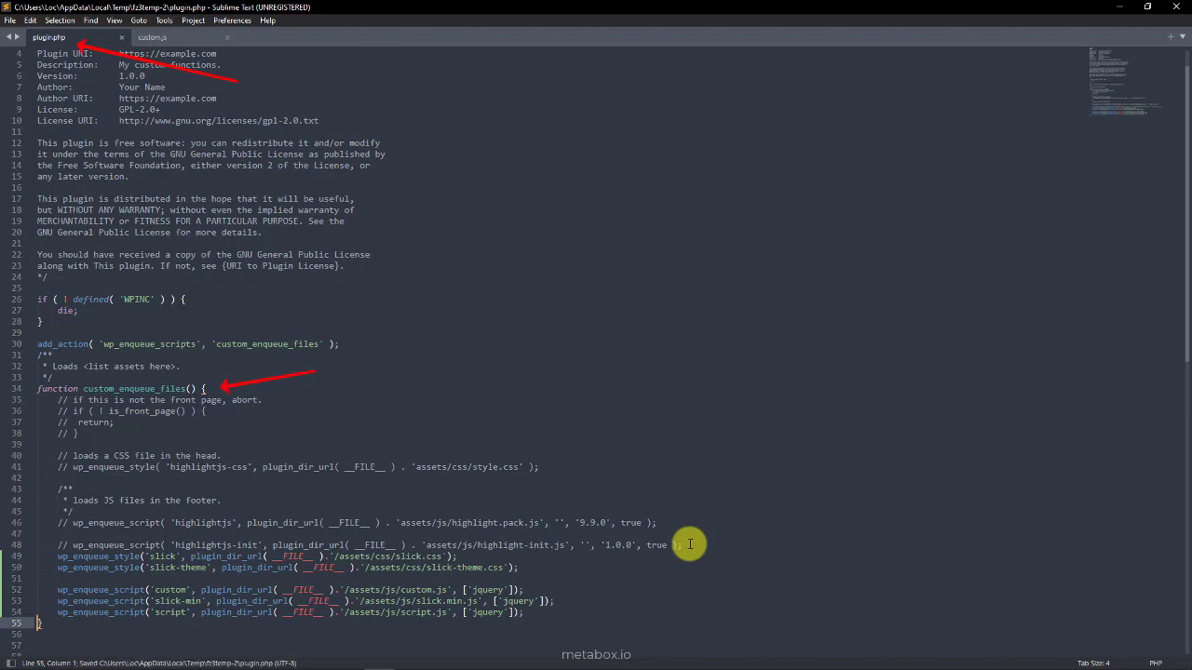
- Switch to the browser and examine the image layout of the Long-sleeve T-shirt for Men page
key(alt+Tab)
click(629, 384)
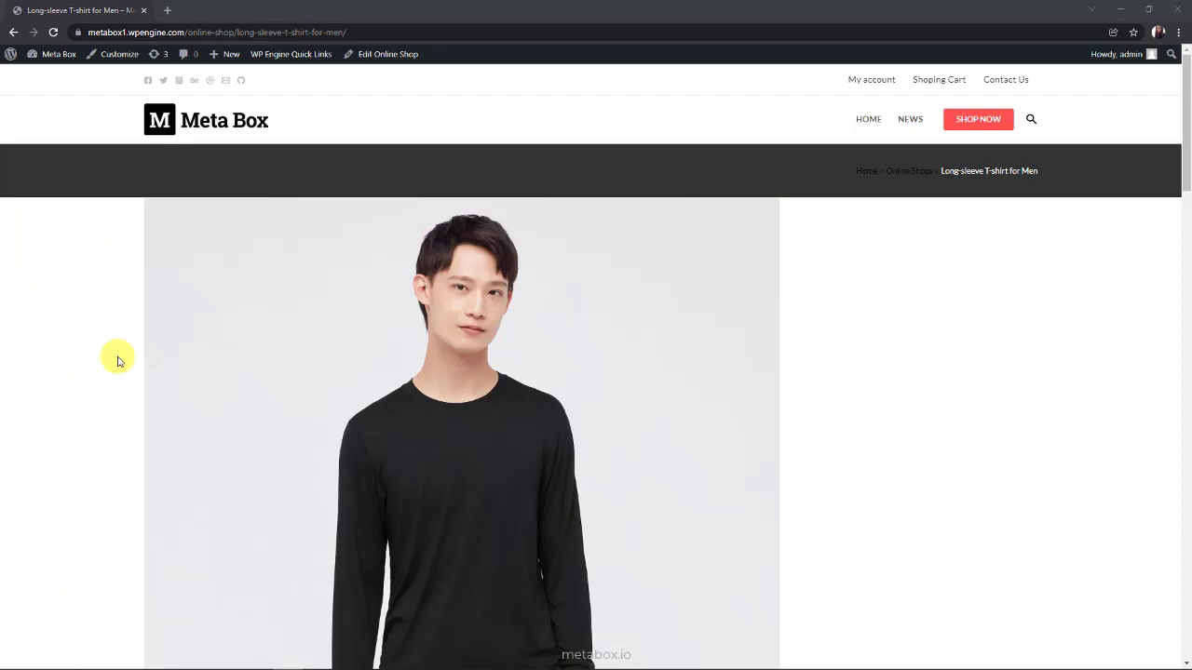
scroll(118, 360, down, 10)
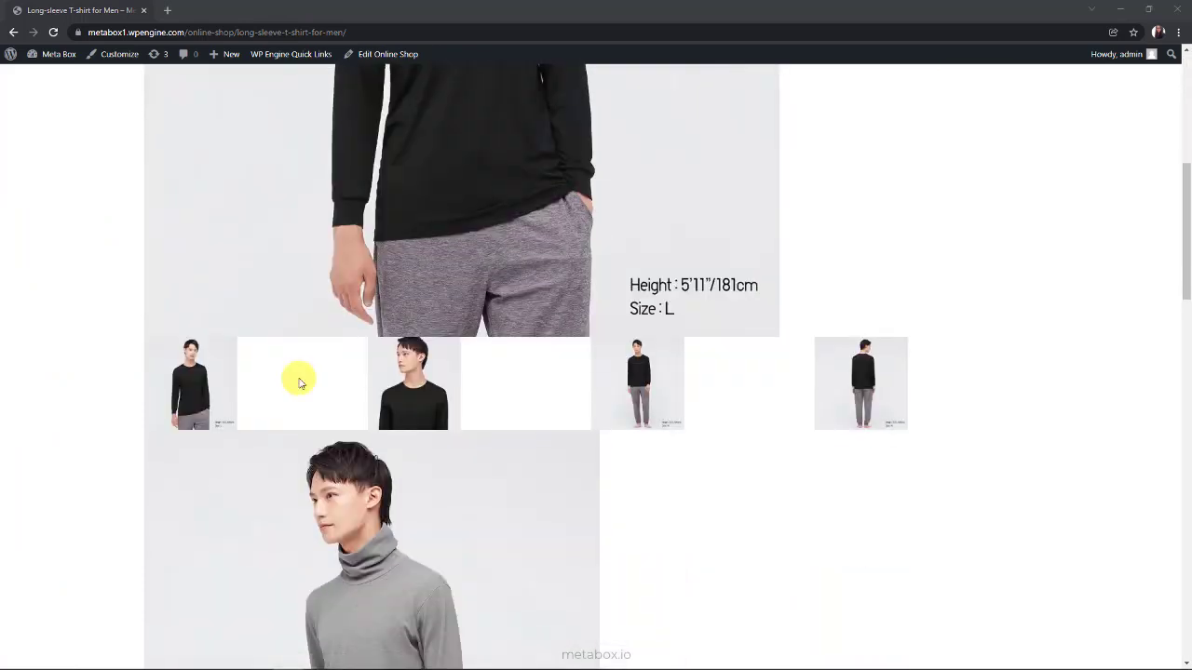
scroll(824, 471, down, 15)
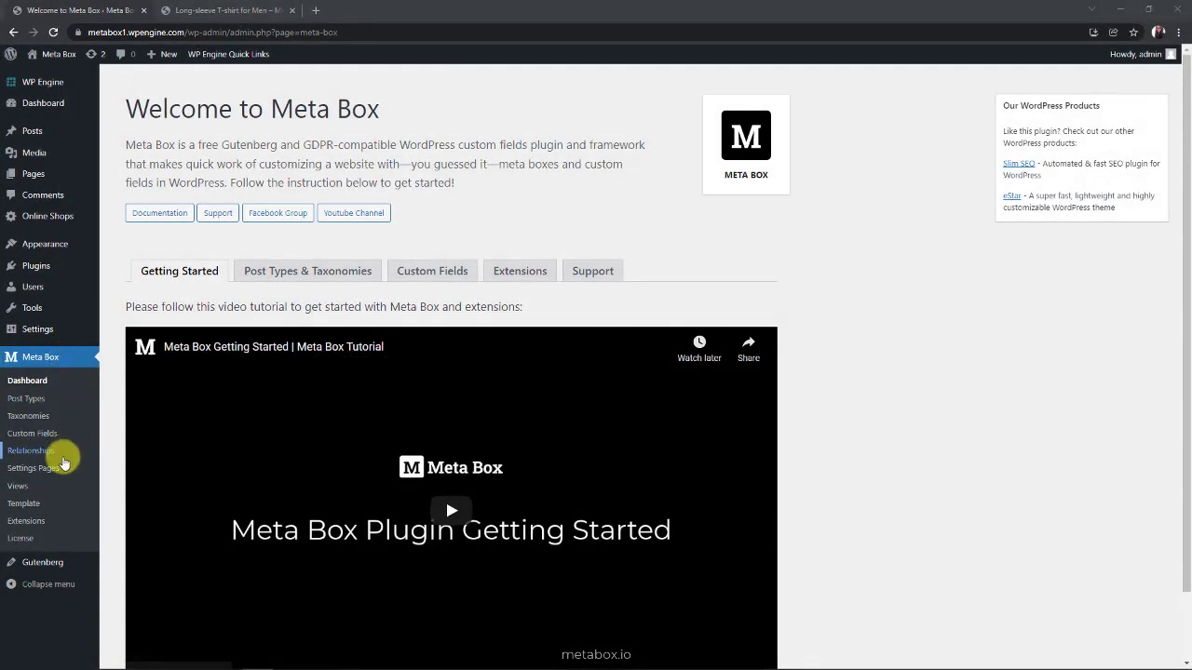
- Open the Product Details view in Meta Box, paste the copied styling code as its CSS and update the view
click(56, 488)
click(172, 178)
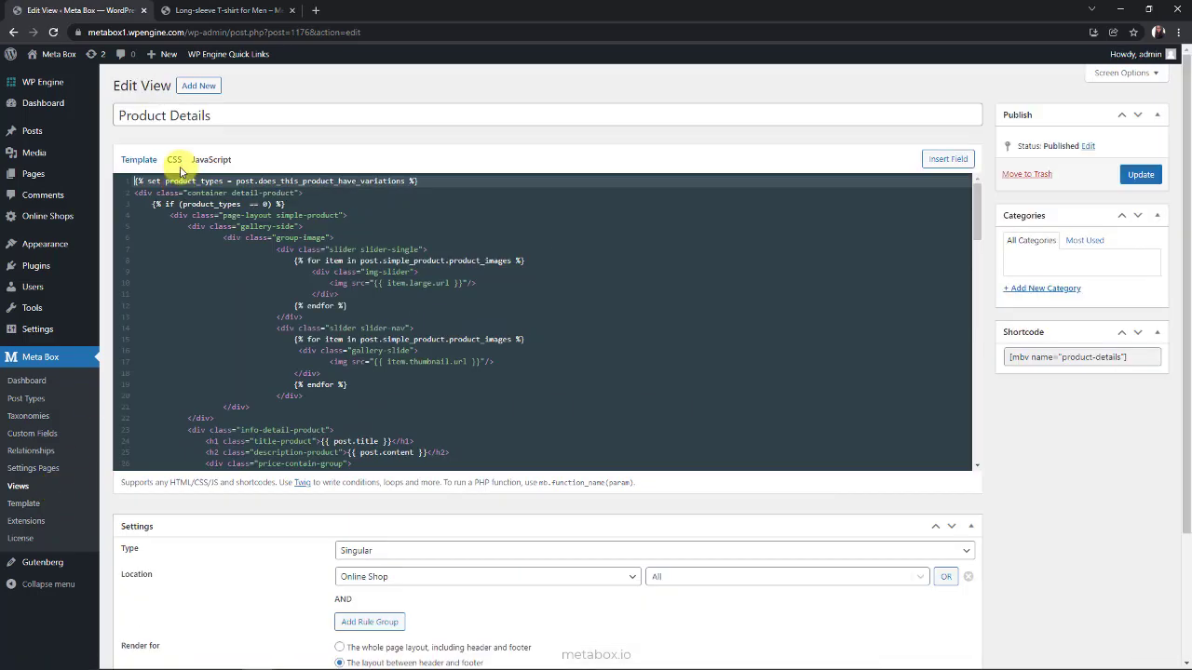
click(176, 161)
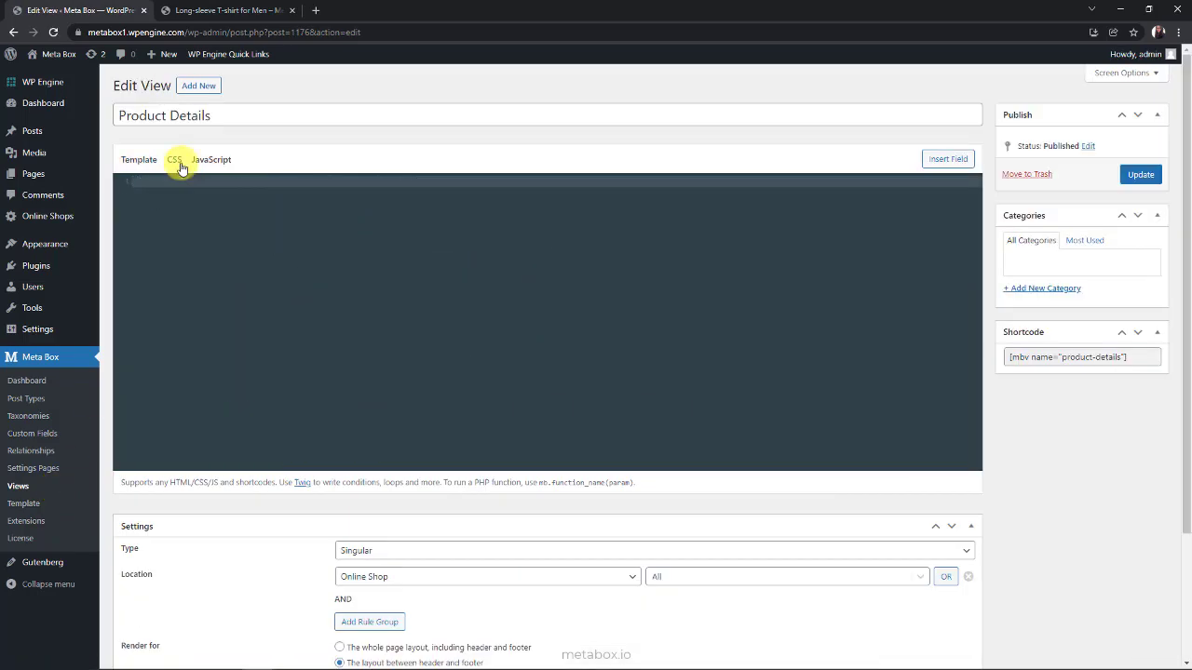
scroll(678, 285, down, 20)
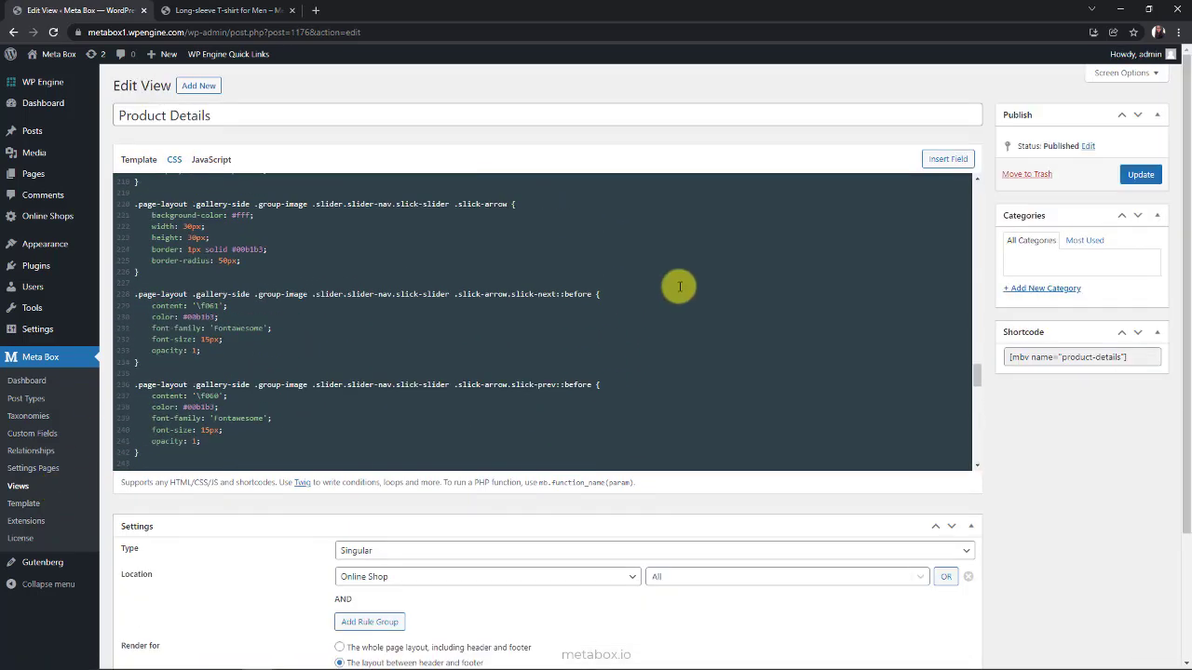
scroll(679, 285, up, 20)
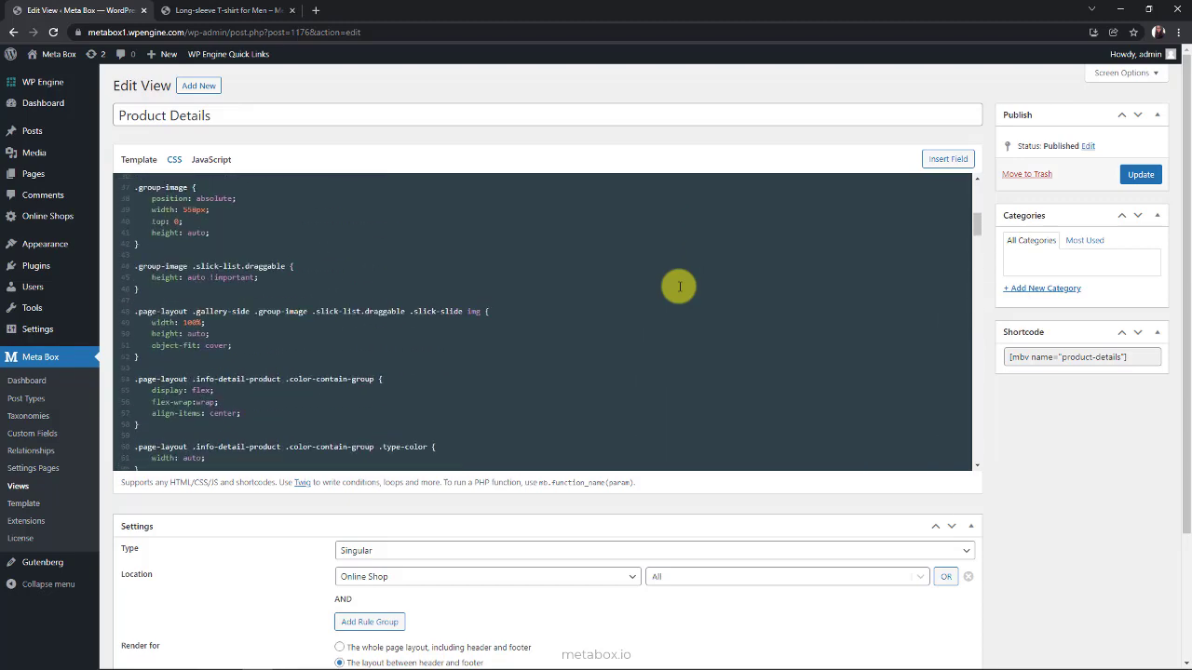
scroll(679, 286, down, 6)
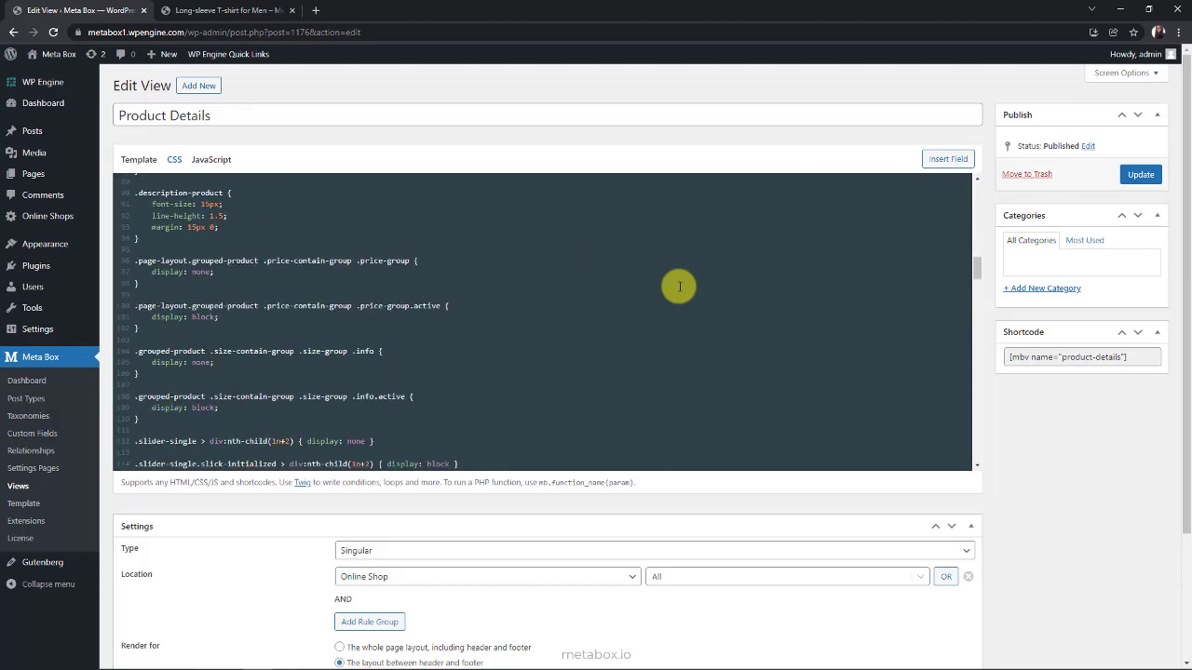
scroll(678, 286, down, 15)
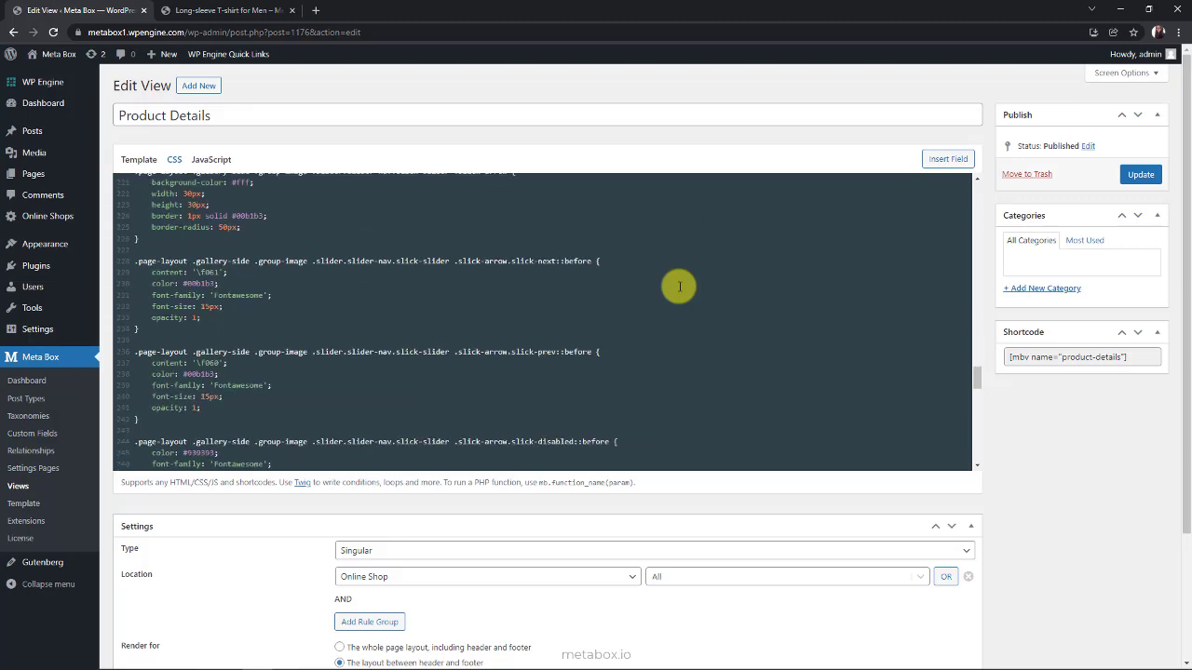
scroll(679, 285, down, 10)
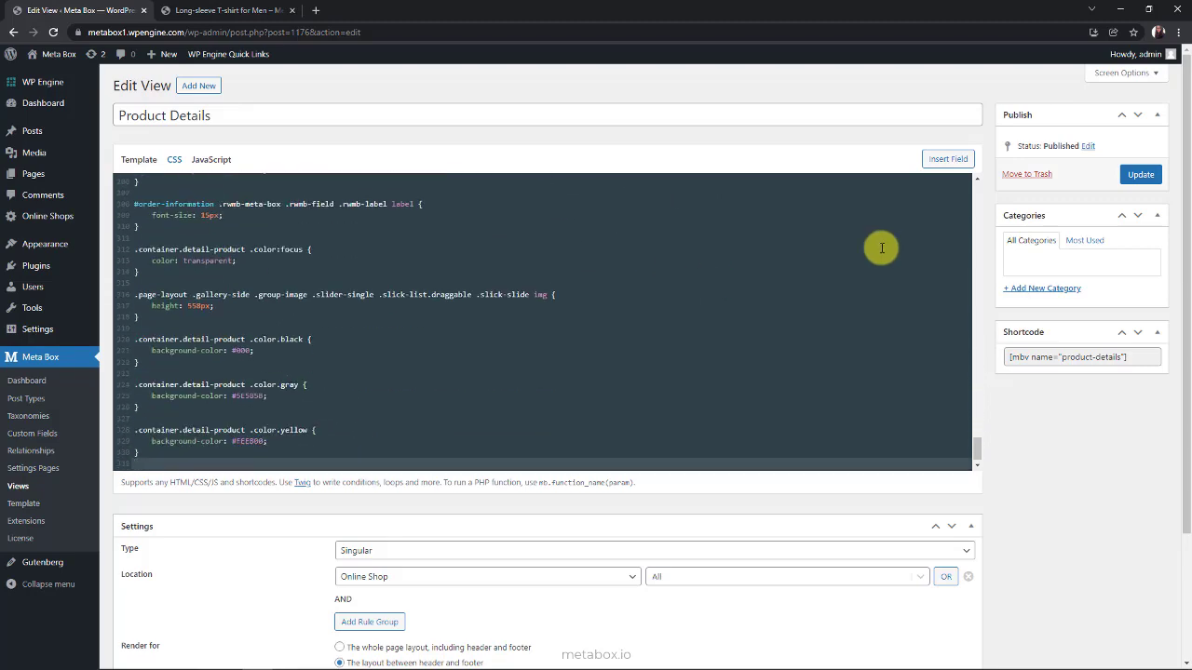
click(1140, 175)
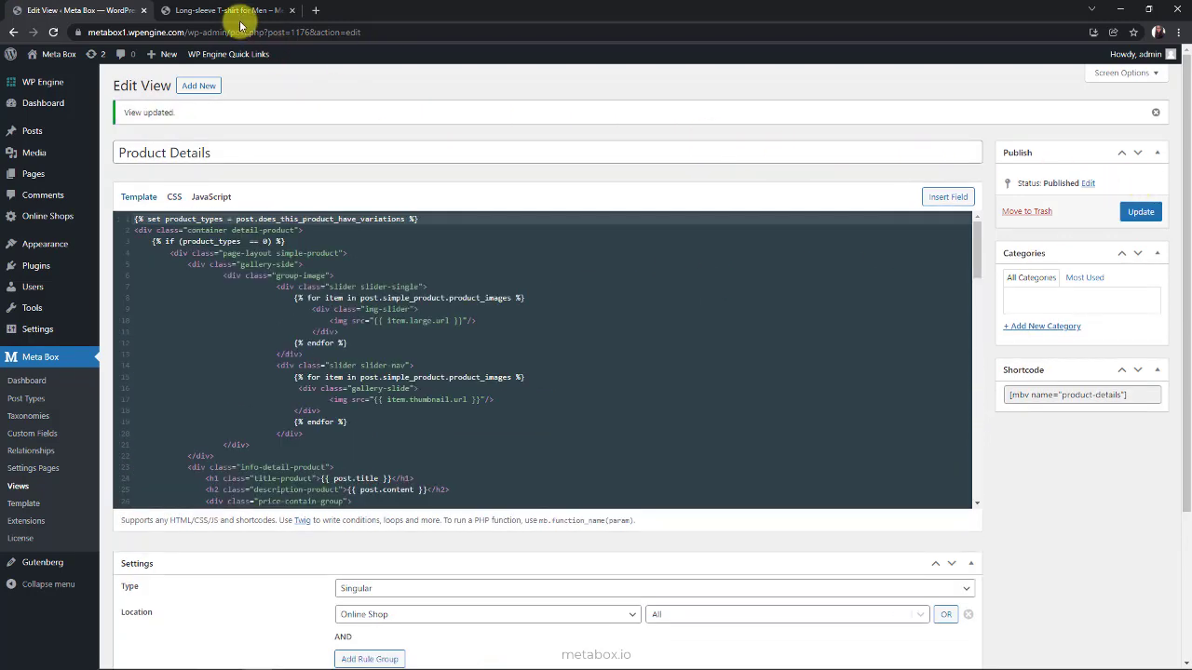
- Reload the Long-sleeve T-shirt for Men page and test its gray, yellow and black color options and the black variation's gallery thumbnails
click(240, 21)
key(F5)
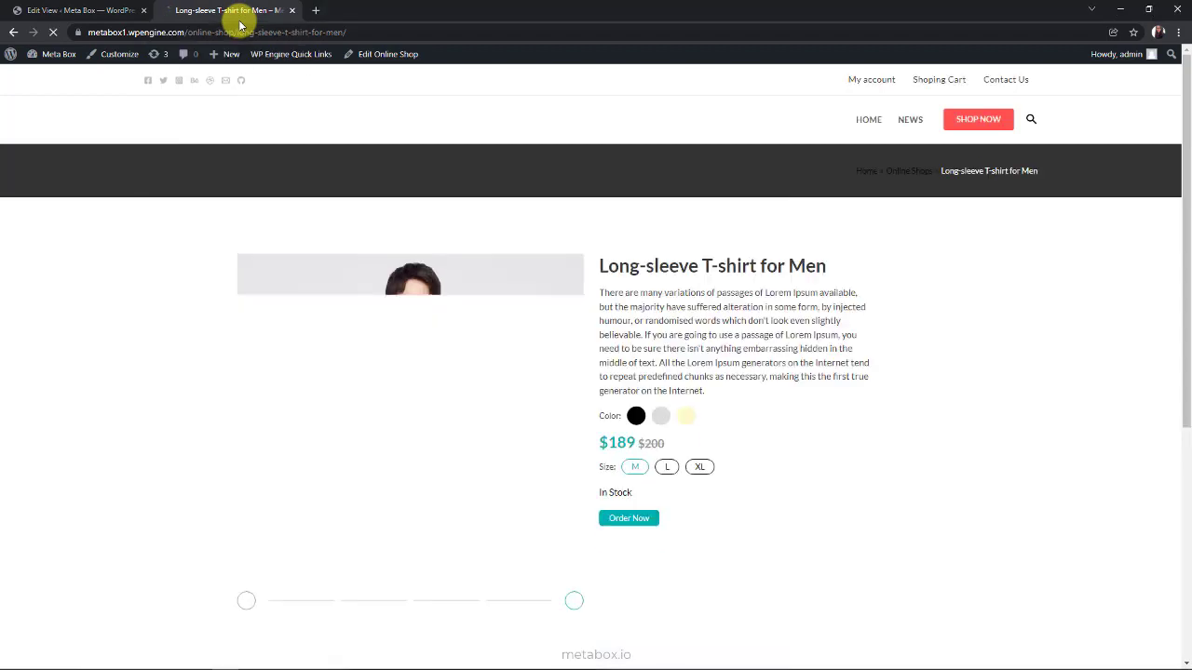
click(660, 416)
click(686, 420)
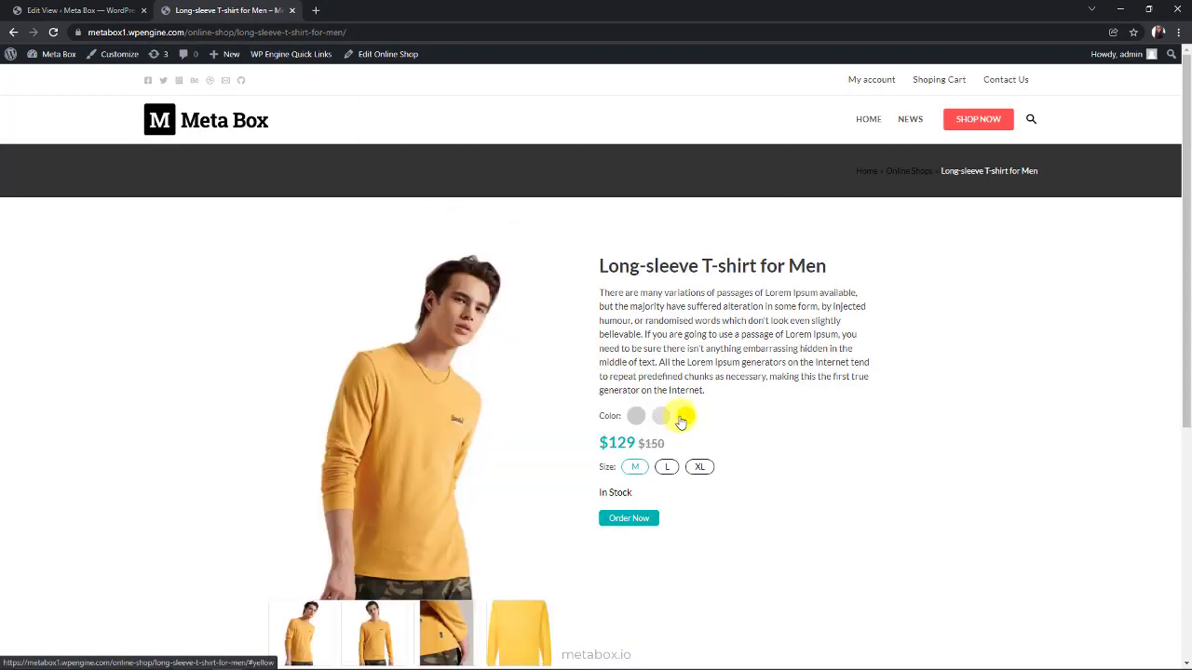
click(661, 416)
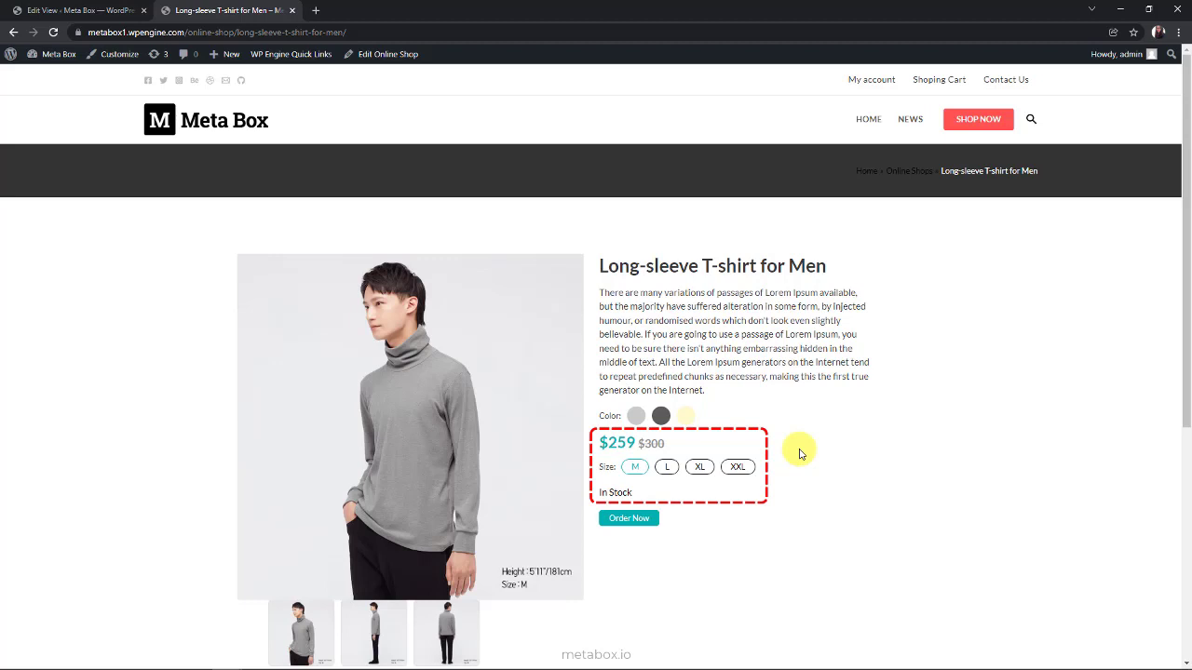
click(637, 418)
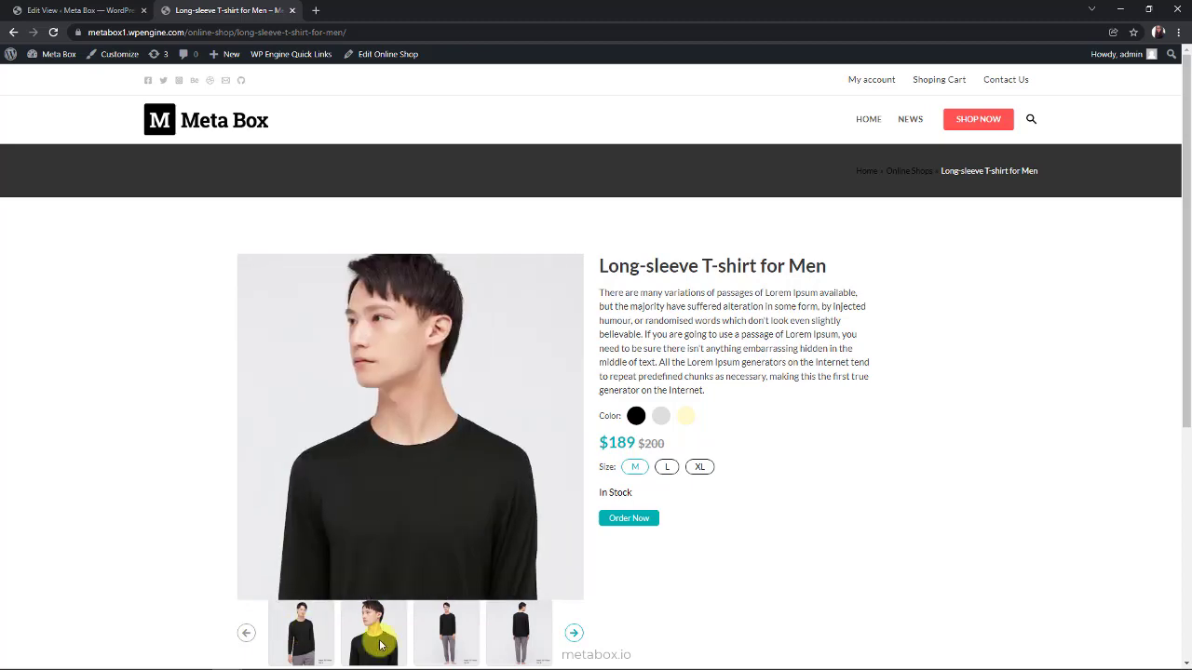
click(307, 645)
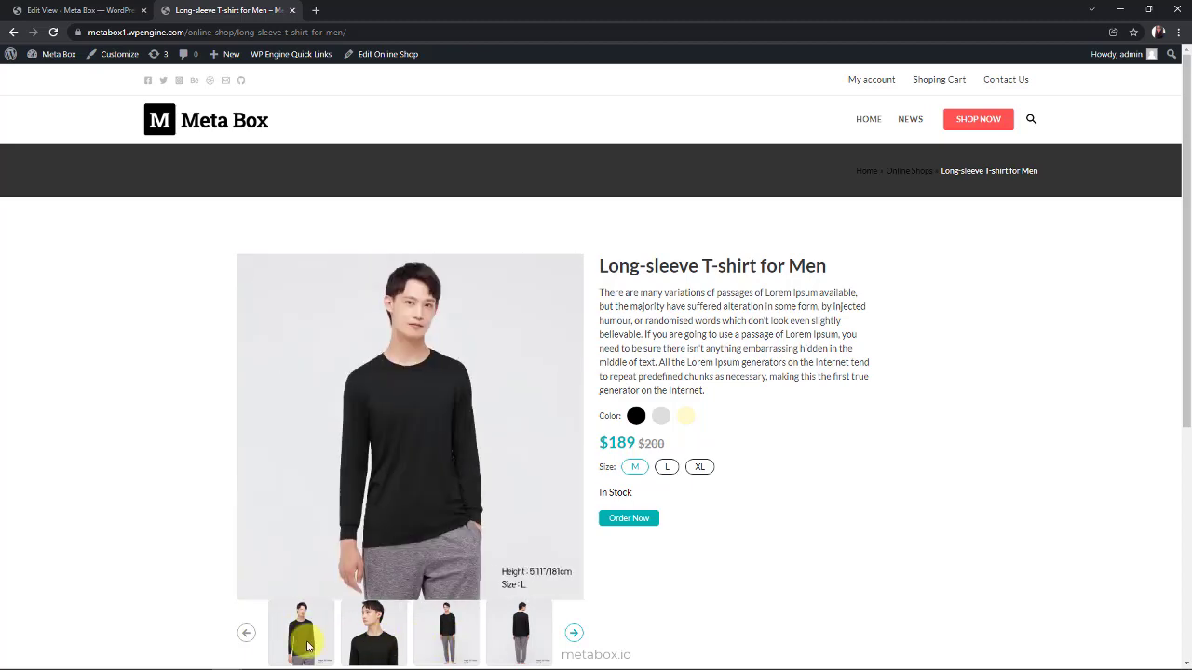